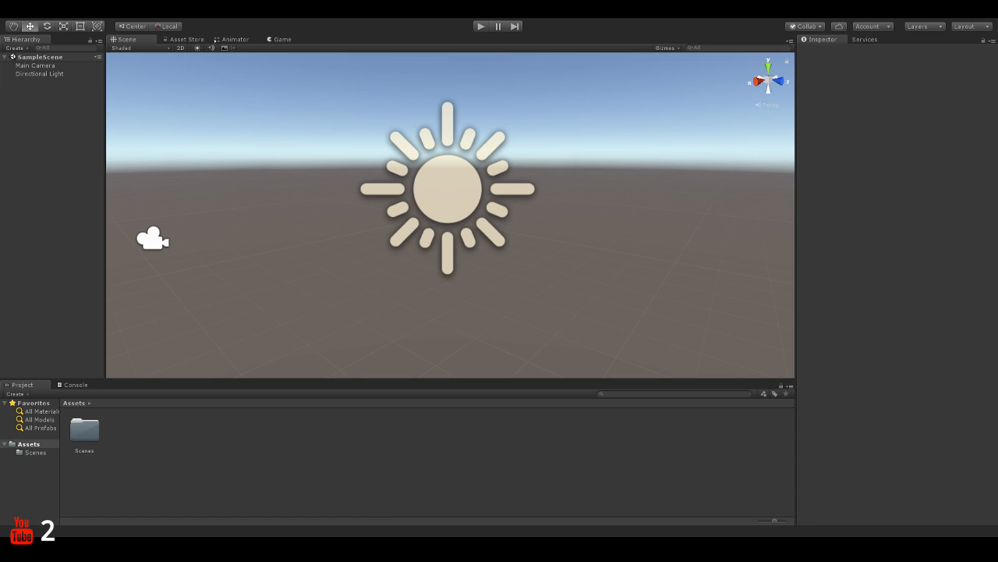
alt+drag(416, 201, 383, 193)
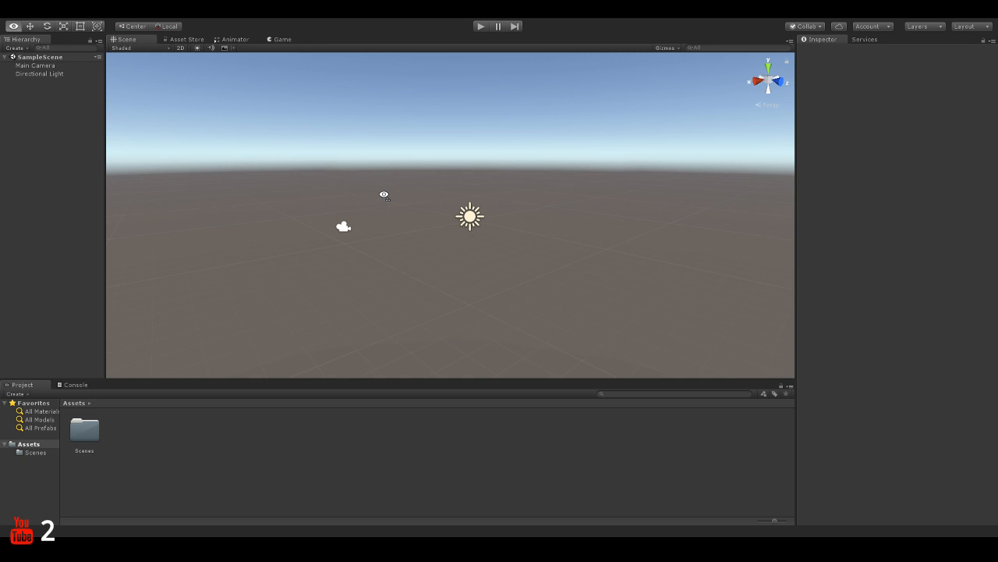
alt+drag(384, 194, 258, 210)
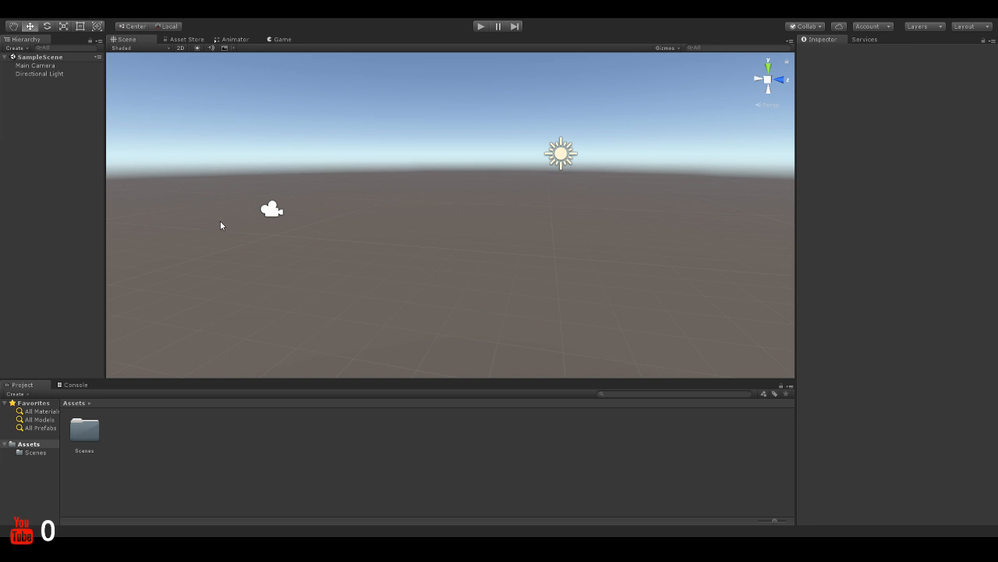
right_drag(369, 201, 429, 216)
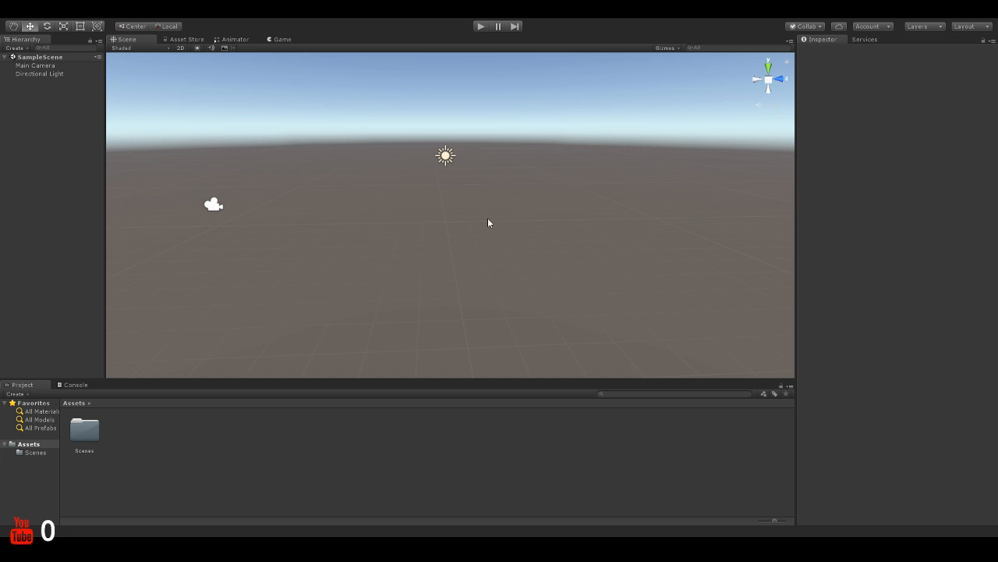
middle_drag(490, 221, 504, 225)
click(248, 462)
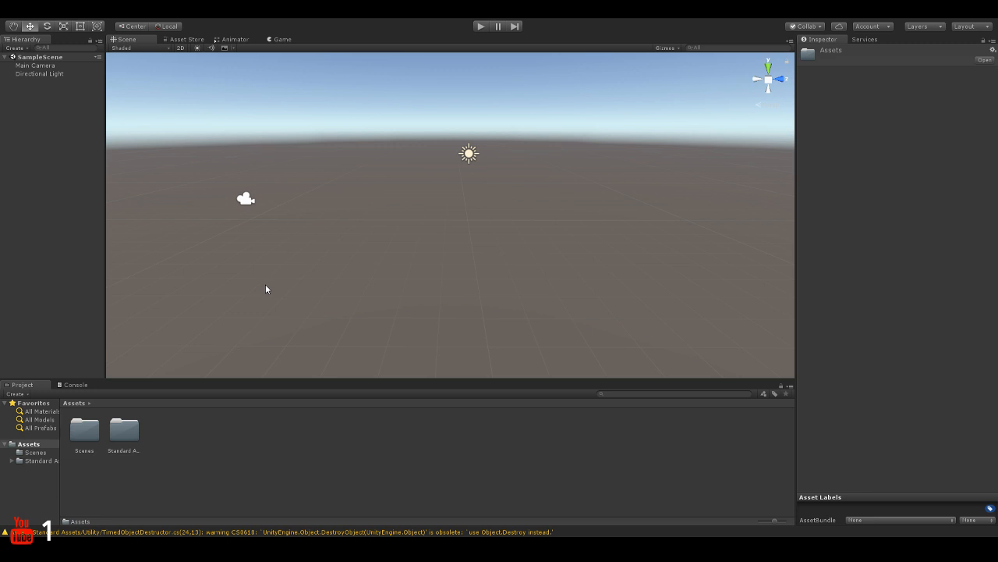
right_drag(241, 253, 349, 234)
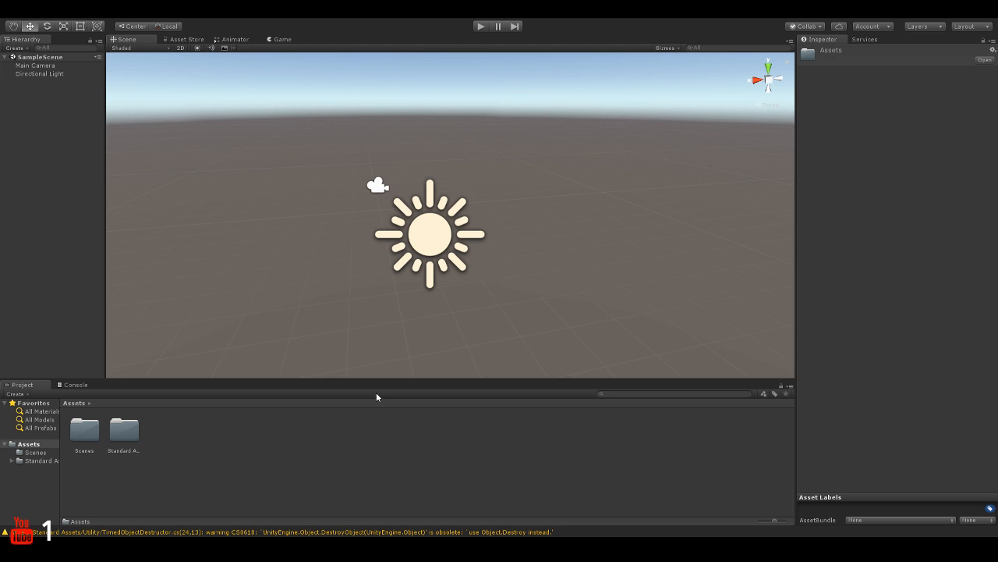
click(226, 443)
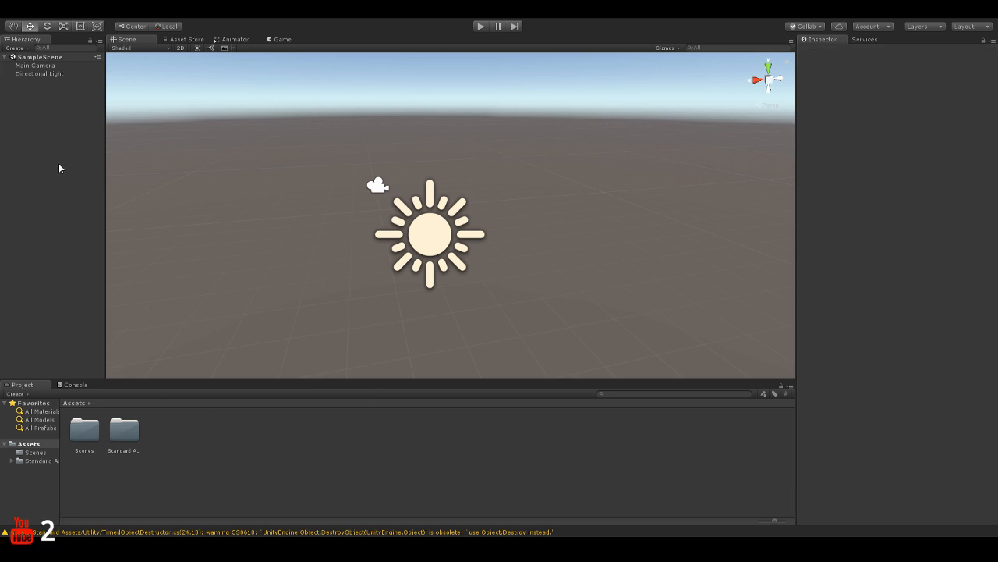
right_drag(226, 292, 209, 312)
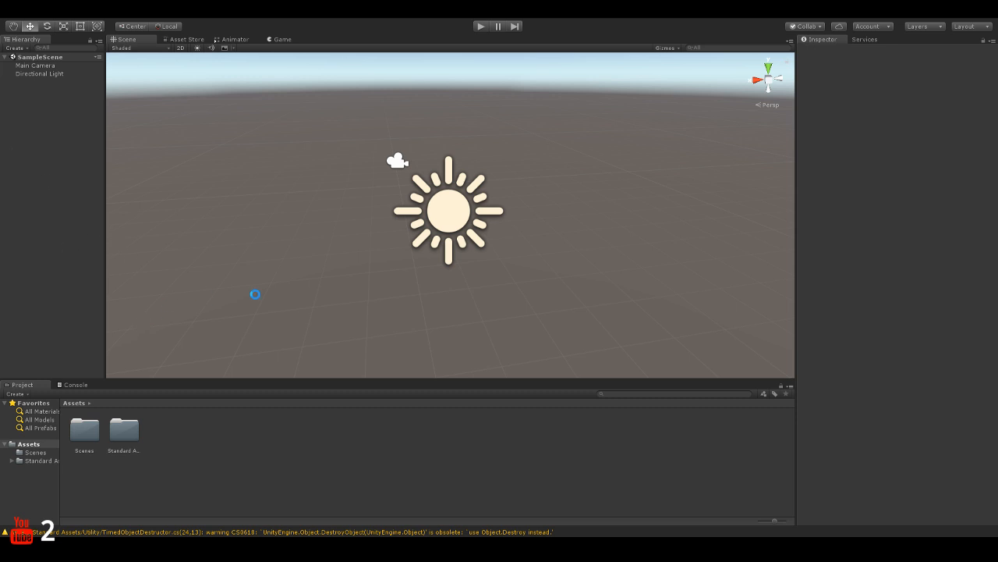
Add a Terrain object to the sample scene and centre on it.
click(473, 273)
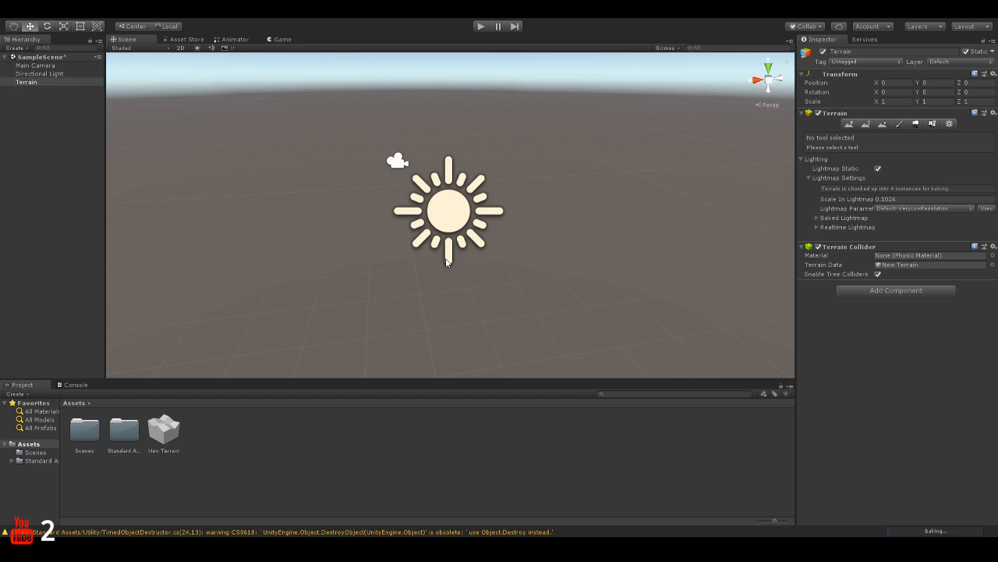
click(63, 80)
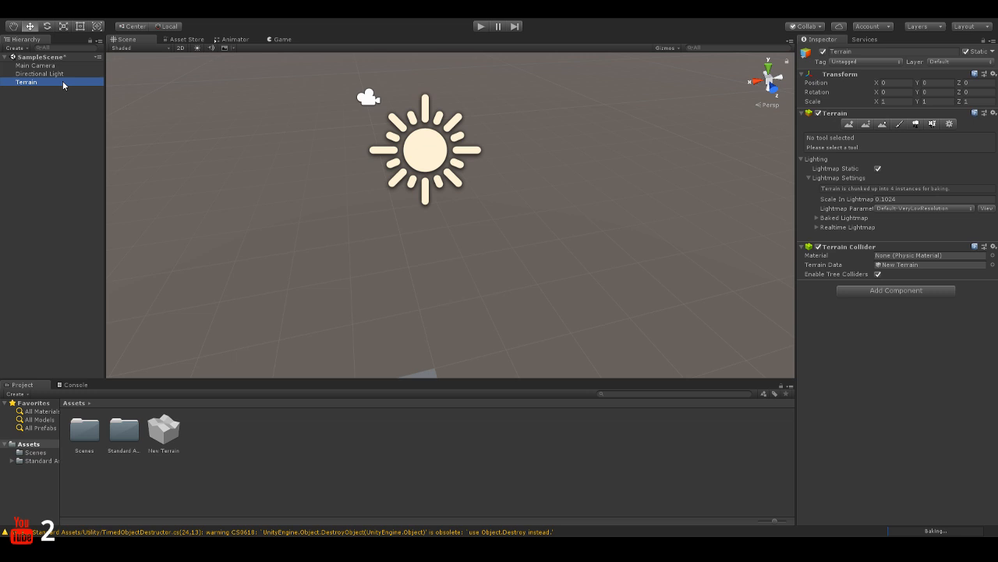
double_click(62, 80)
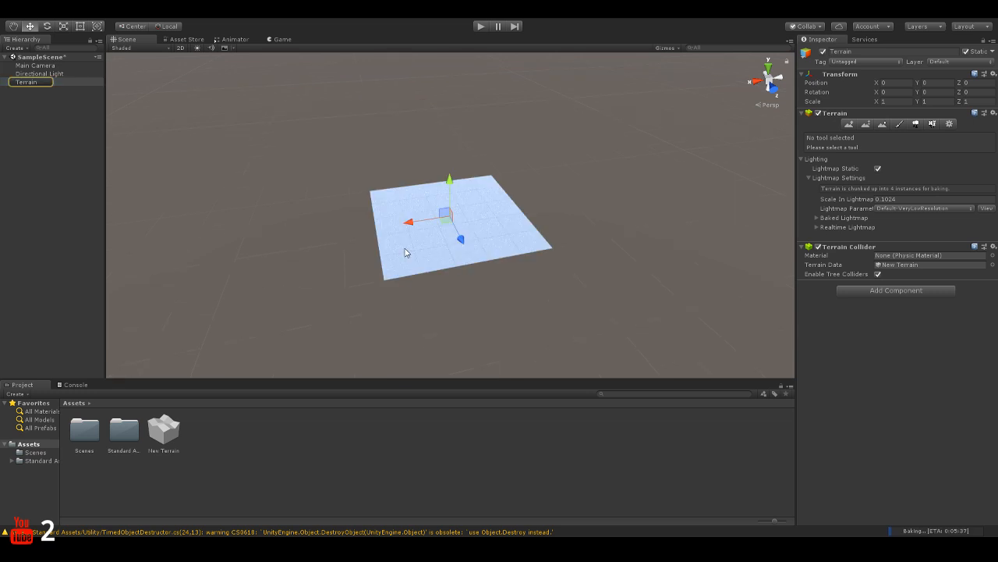
alt+drag(405, 252, 469, 248)
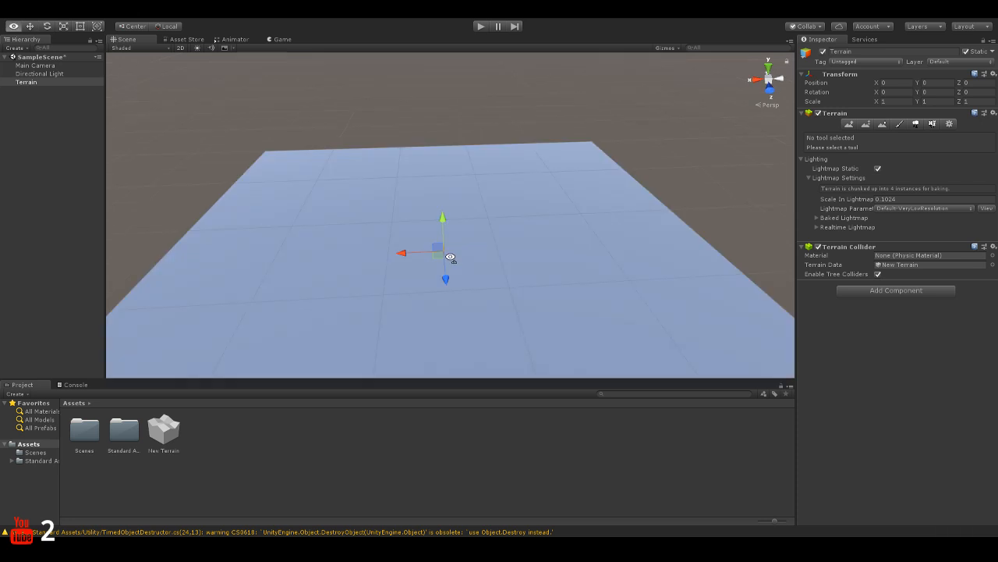
right_drag(450, 258, 434, 296)
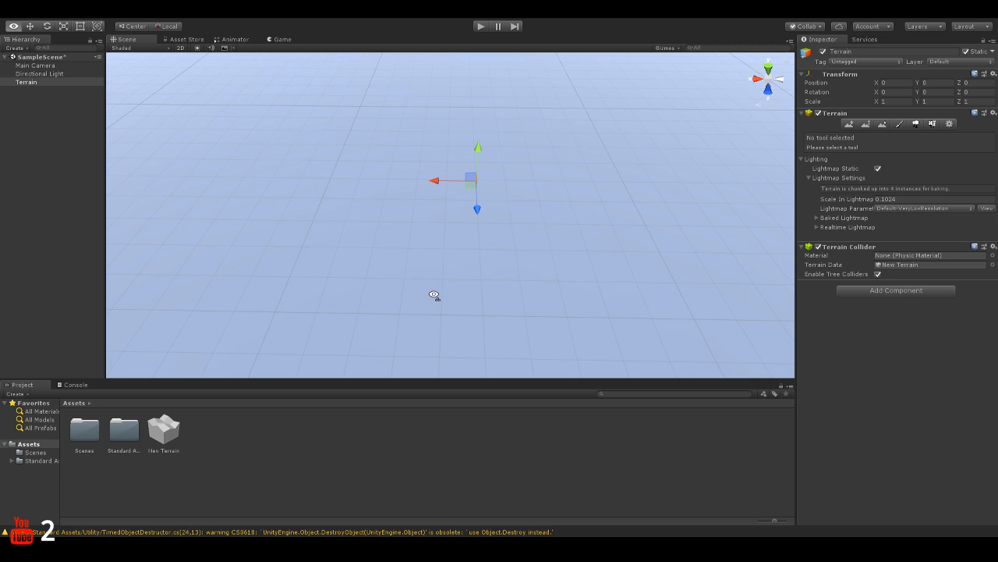
Open the Prefabs folder of FirstPersonCharacter within the Characters folder of Standard Assets.
double_click(124, 429)
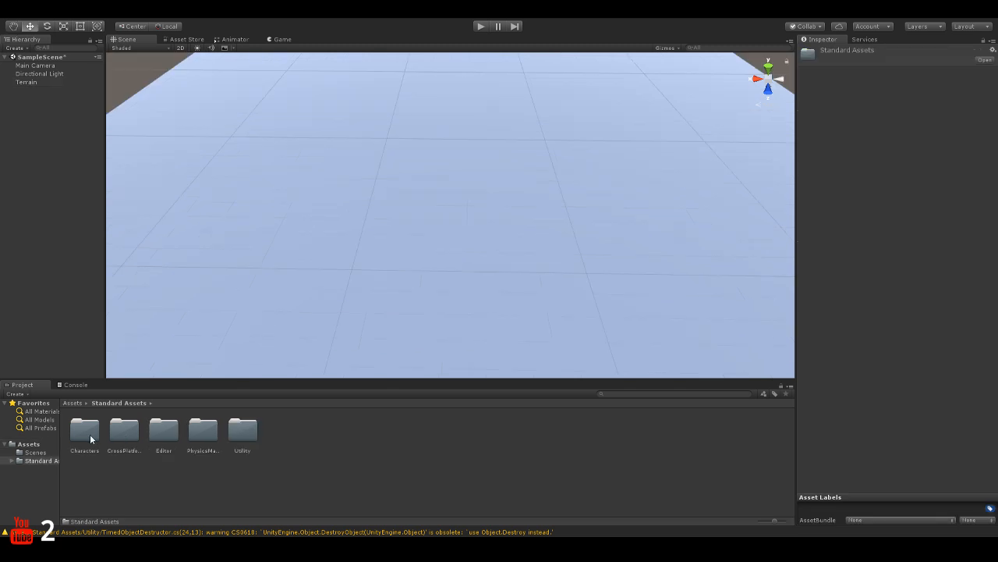
click(124, 434)
double_click(85, 434)
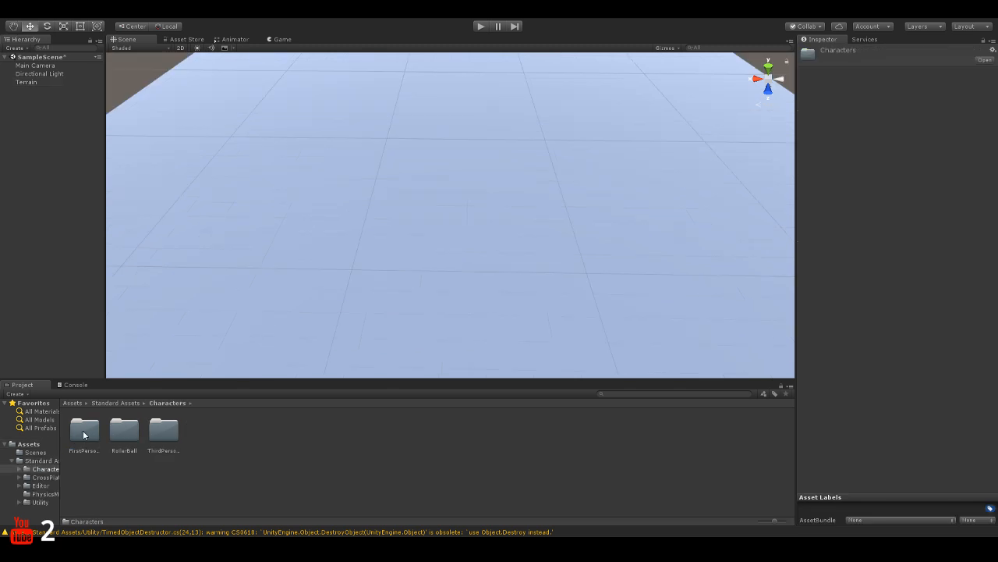
double_click(84, 441)
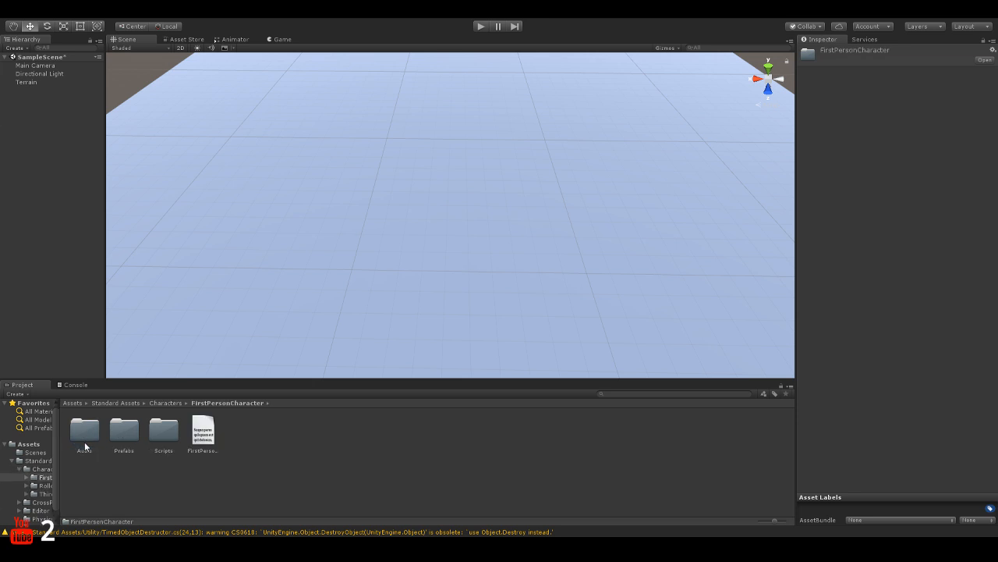
double_click(124, 430)
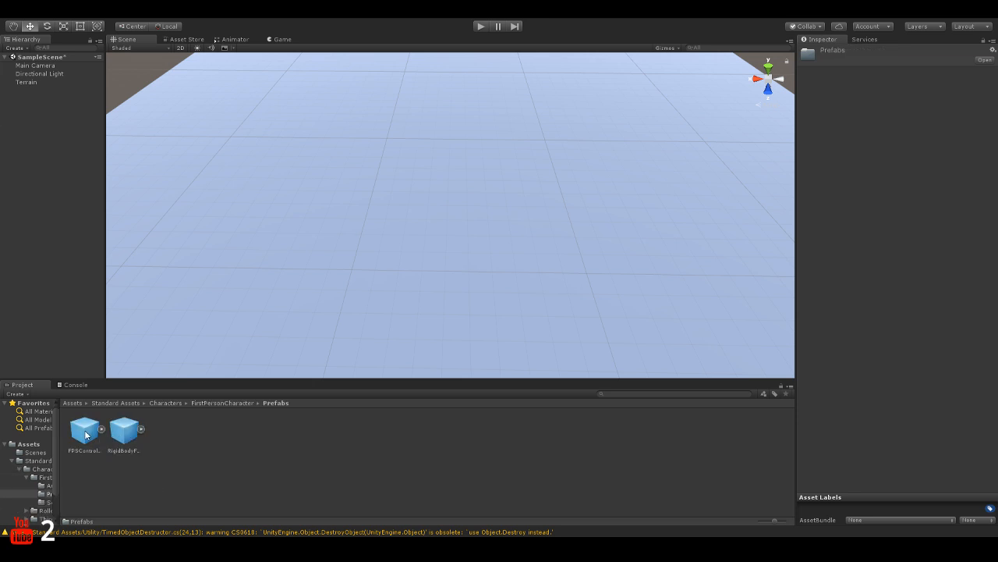
Place the FPSController prefab near the middle of the terrain.
click(92, 435)
click(123, 431)
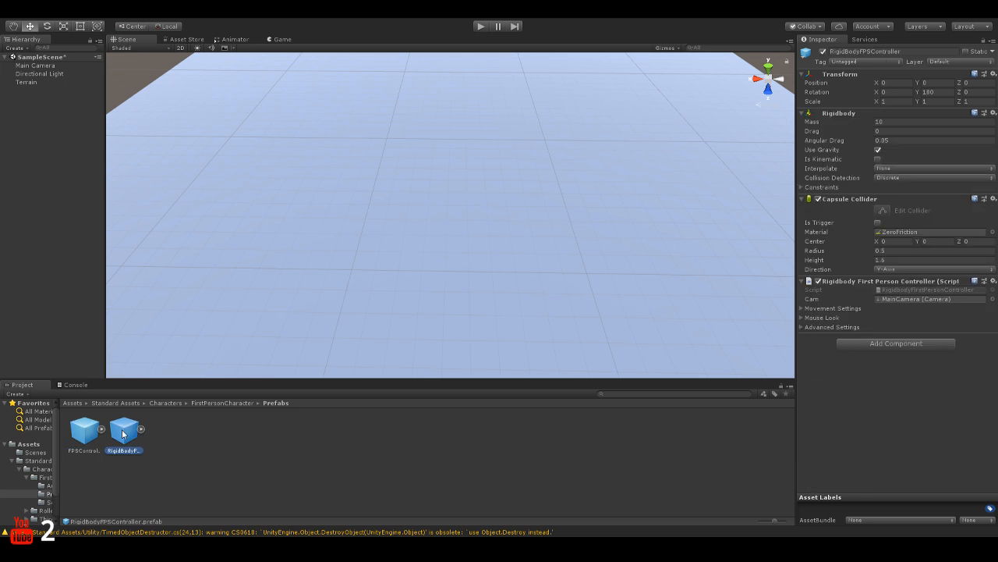
click(85, 437)
drag(86, 437, 456, 225)
key(f)
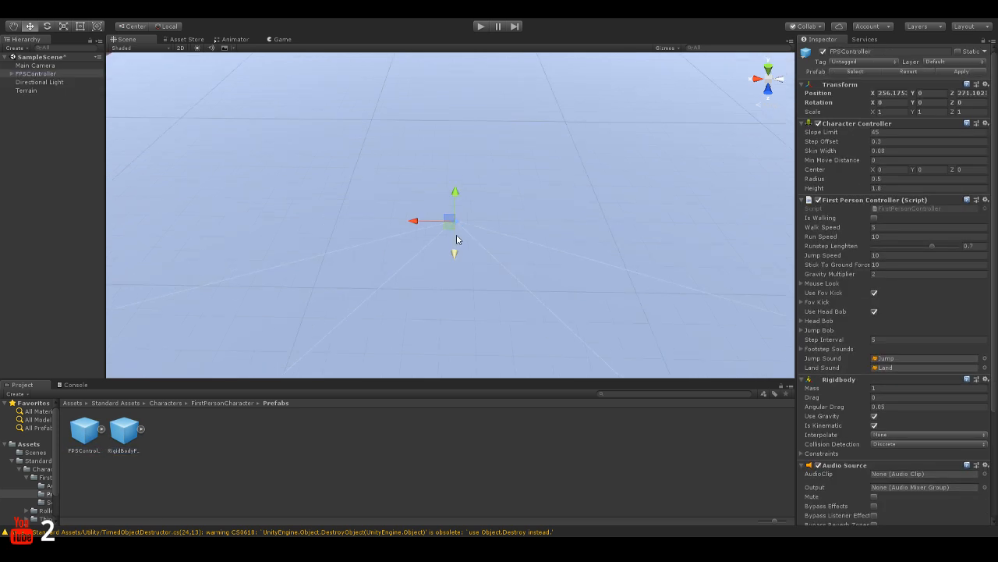
Raise the FPSController above the terrain to a Y position of about 2.678.
scroll(495, 226, down, 3)
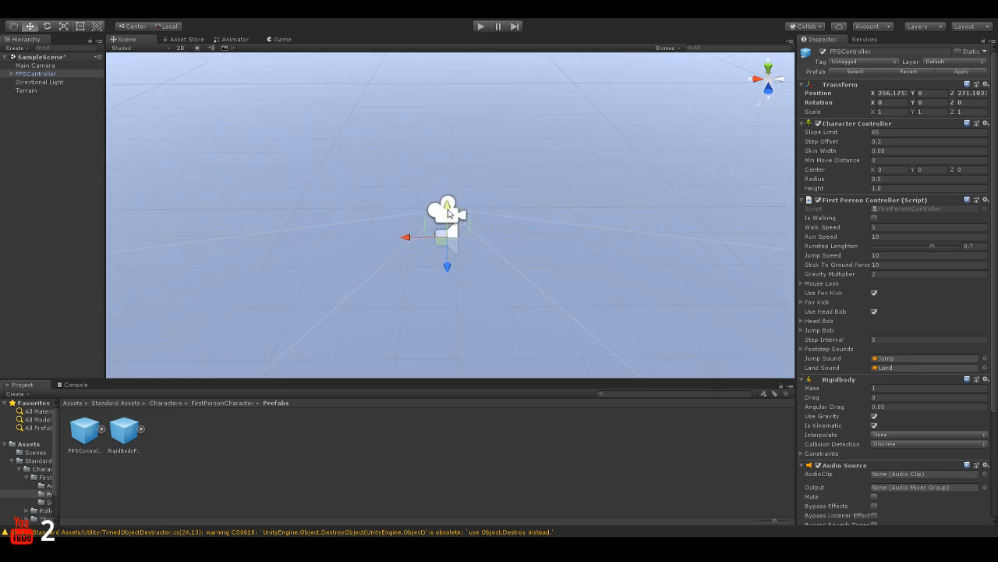
drag(445, 216, 422, 128)
right_drag(465, 161, 476, 140)
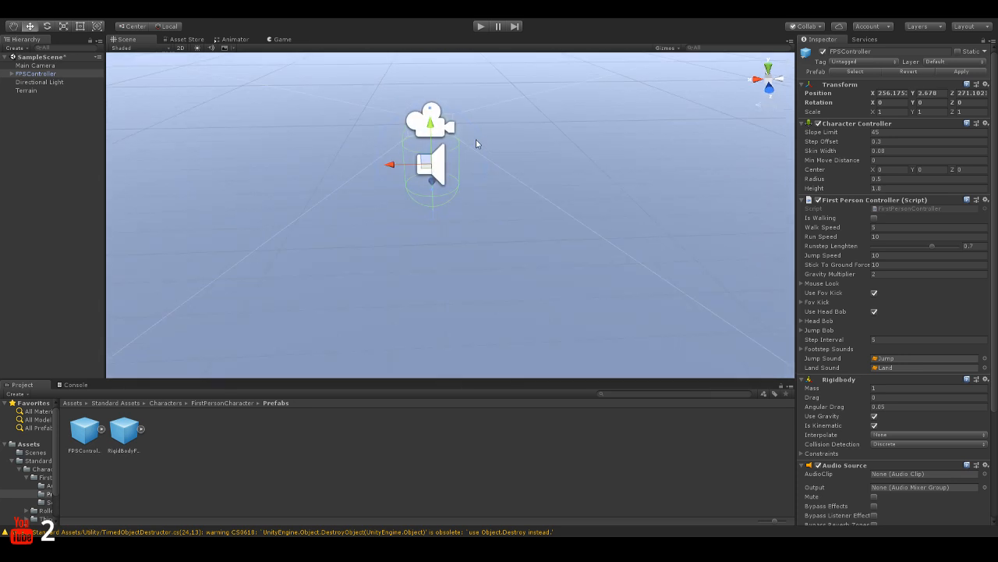
Raise the FPSController's child FirstPersonCharacter camera to a local Y position of about 1.436.
click(11, 73)
click(35, 81)
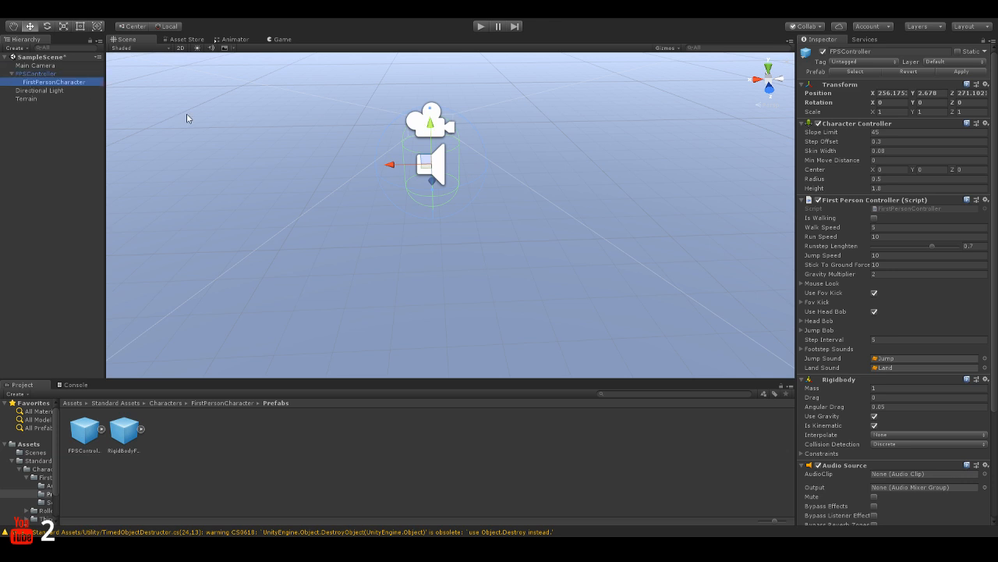
drag(429, 78, 432, 45)
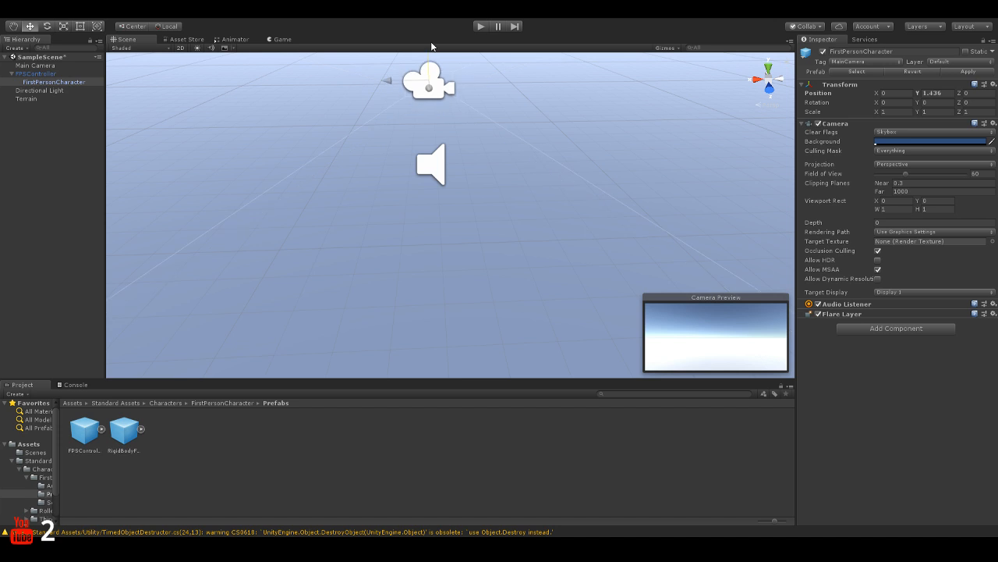
Stretch the FPSController vertically to a Y scale of about 1.294.
click(35, 73)
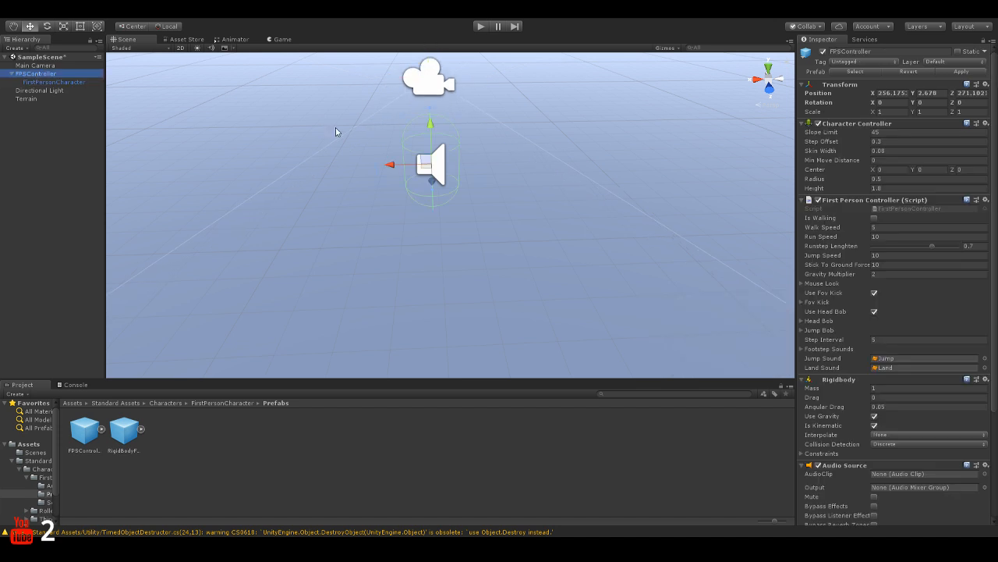
click(65, 26)
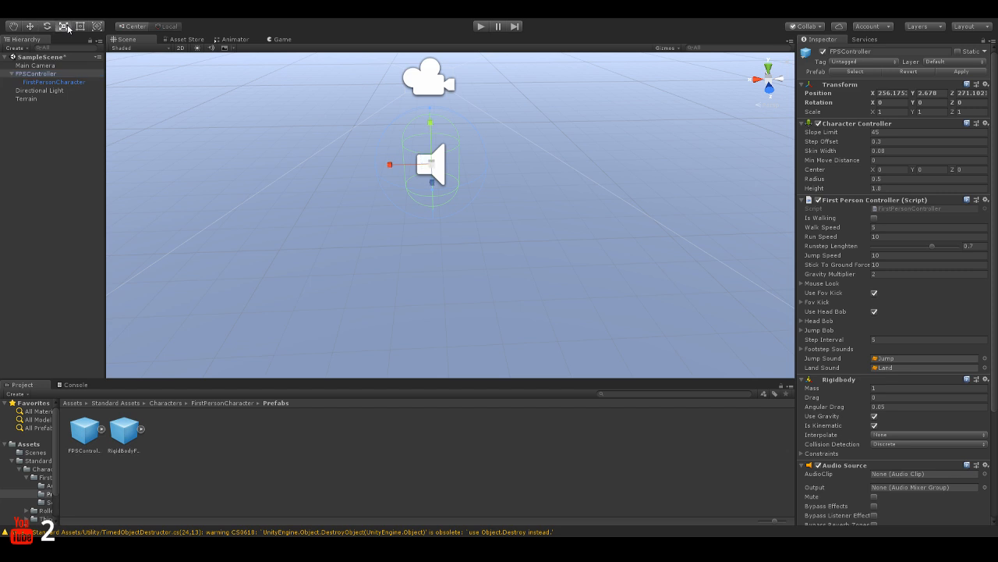
mouse_move(430, 123)
mouse_down()
mouse_move(430, 100)
mouse_move(430, 118)
mouse_up()
key(f)
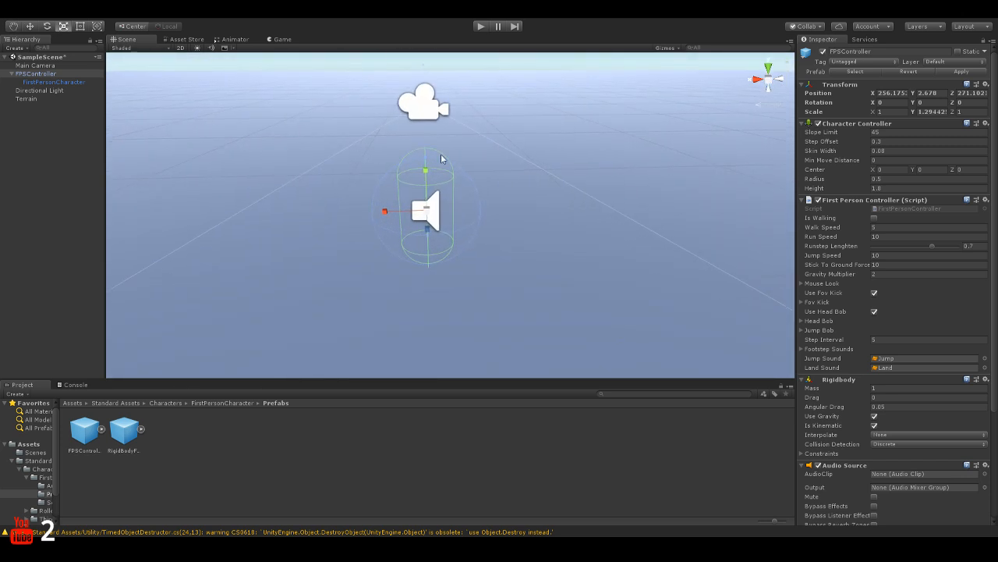
Scale the FirstPersonCharacter camera to about 1.063 in Y and lower it to a local Y position of about 0.851.
click(52, 82)
drag(422, 71, 422, 112)
click(30, 26)
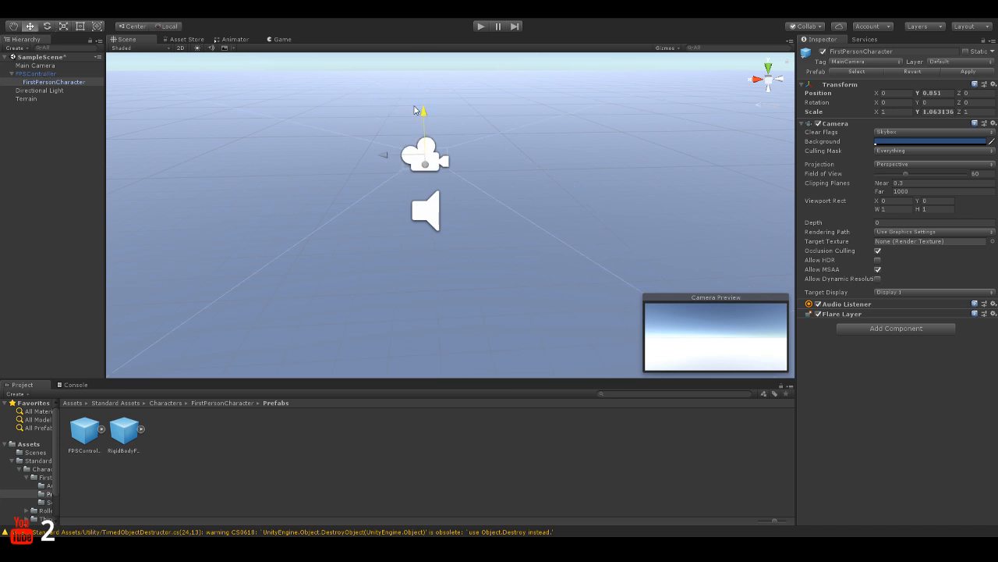
Check the camera's placement on the FPSController, and test the scene briefly in play mode.
click(43, 74)
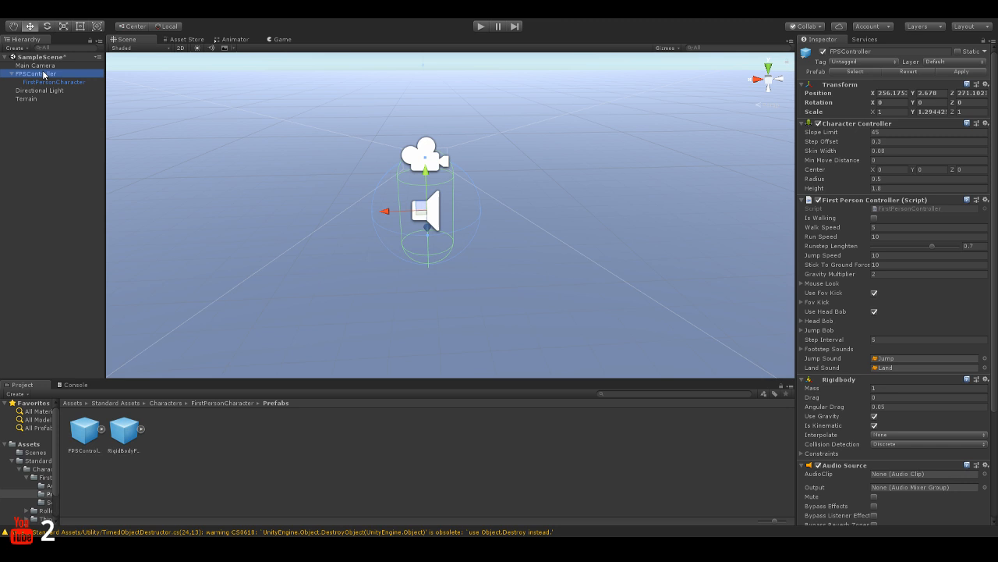
click(481, 28)
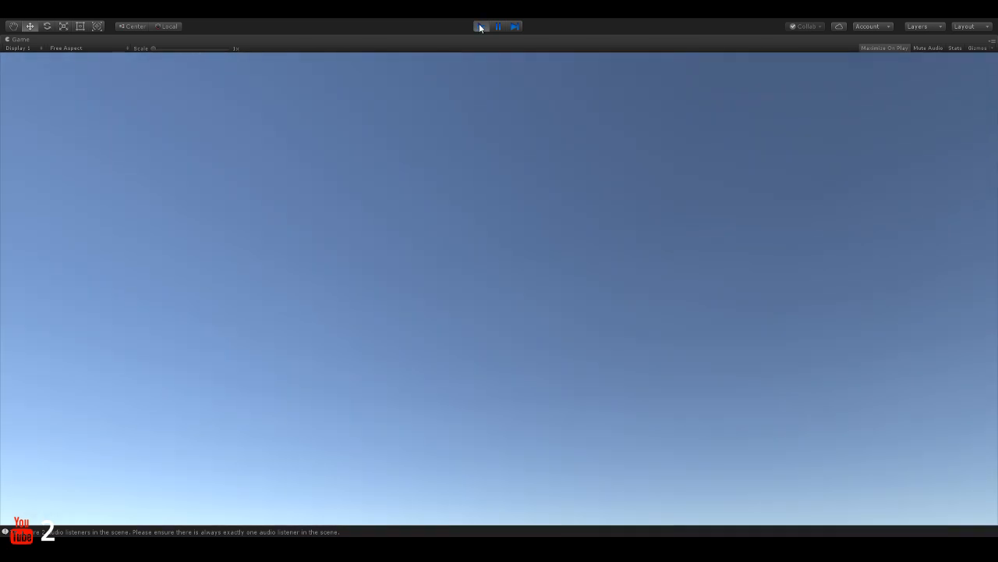
click(481, 25)
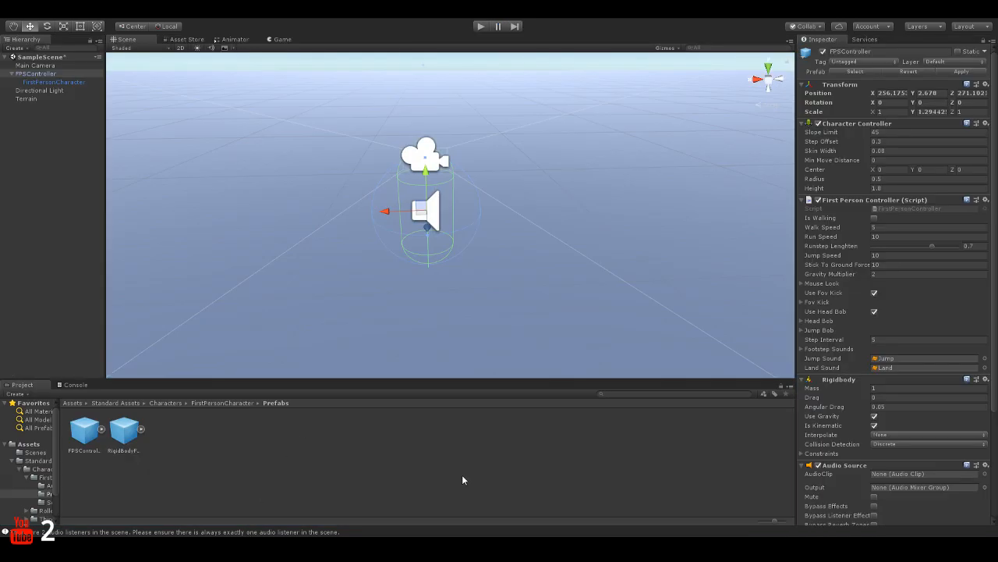
Delete the original Main Camera from the scene, keeping only the first-person camera.
click(525, 453)
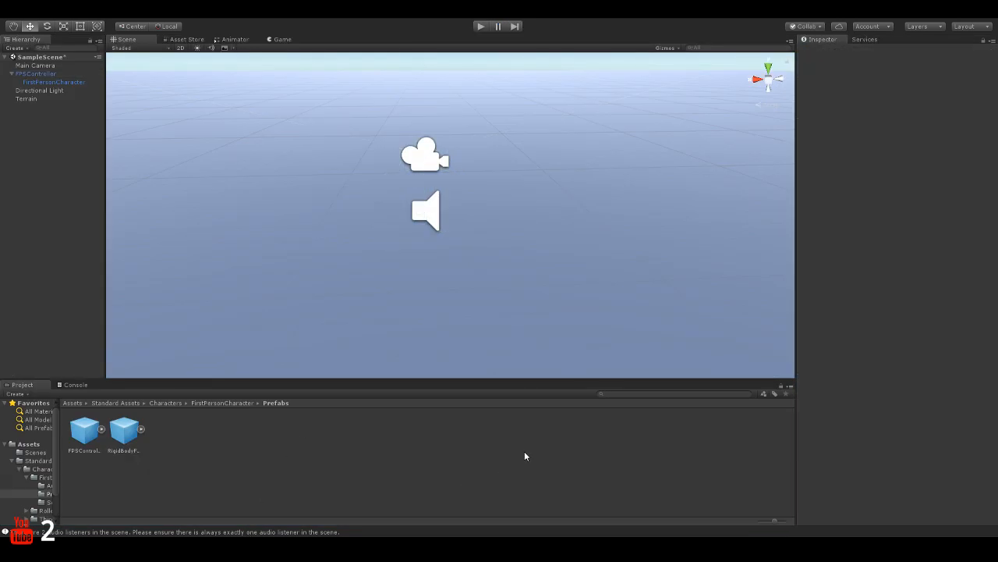
click(45, 67)
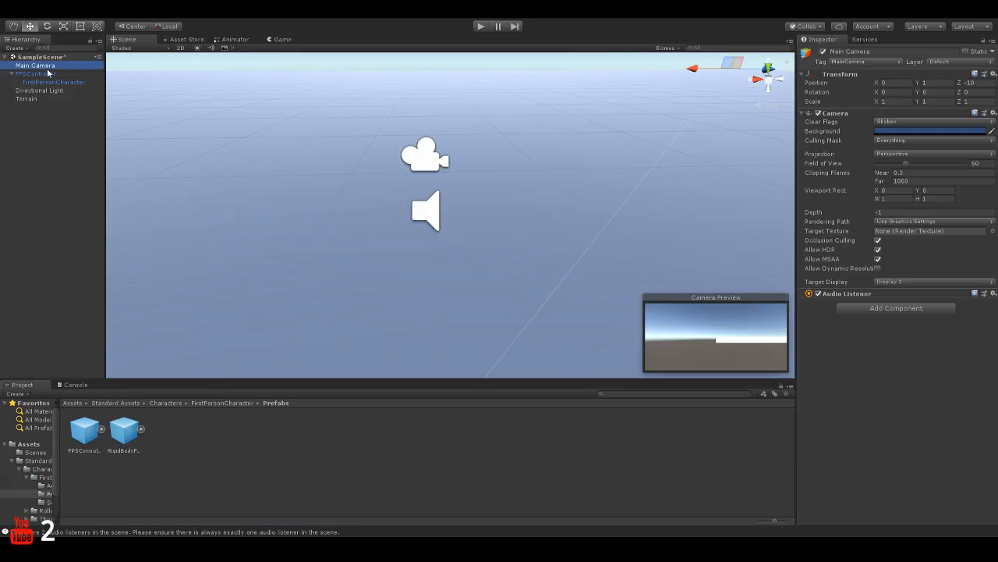
key(Delete)
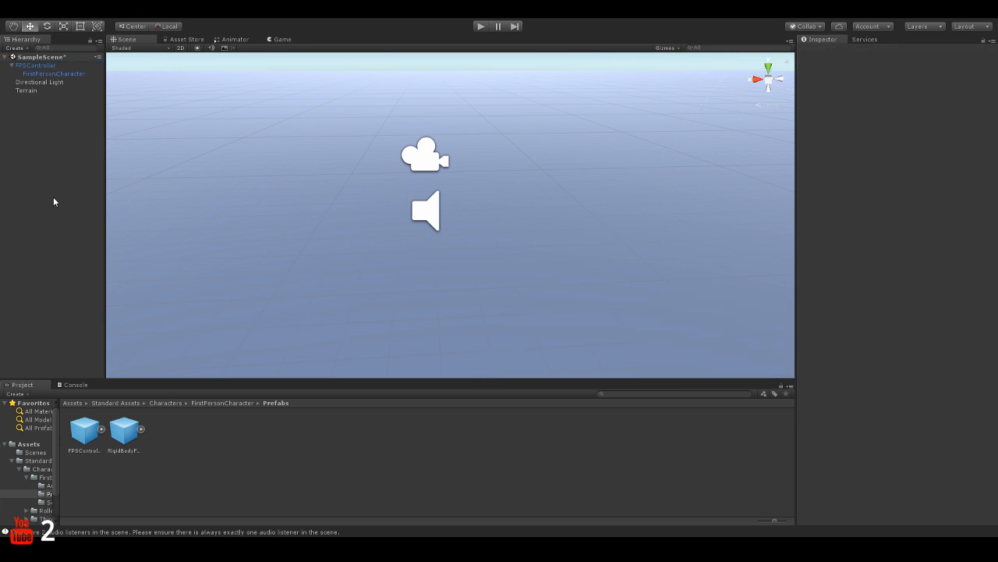
Collapse the FPSController object's children and rename it as Player.
click(14, 66)
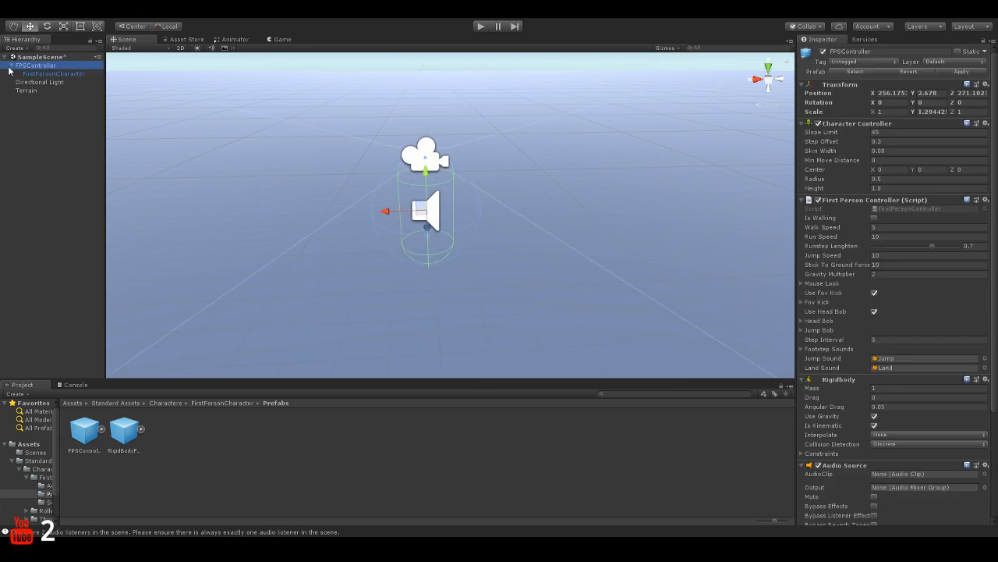
click(10, 65)
click(28, 67)
text(Player)
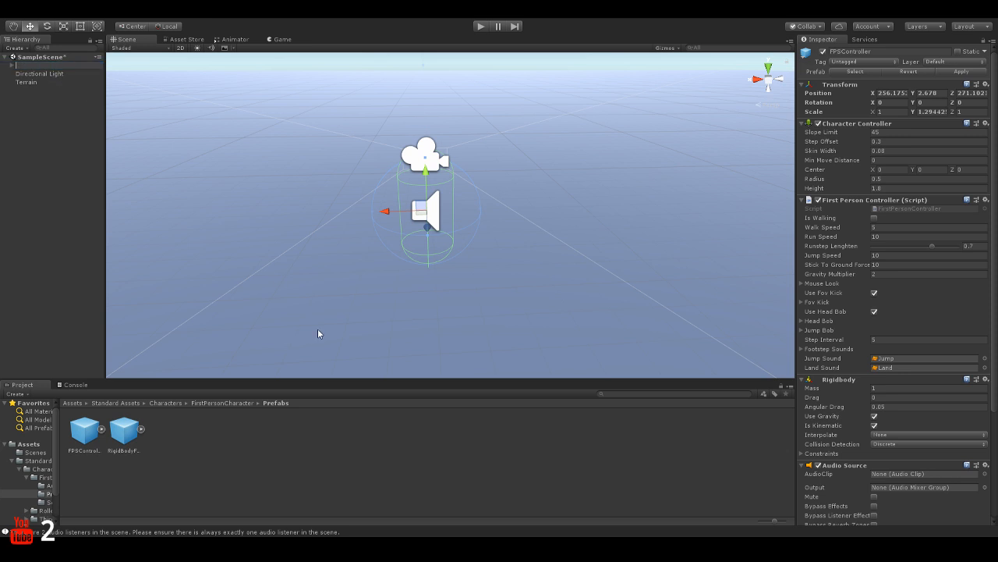
key(Return)
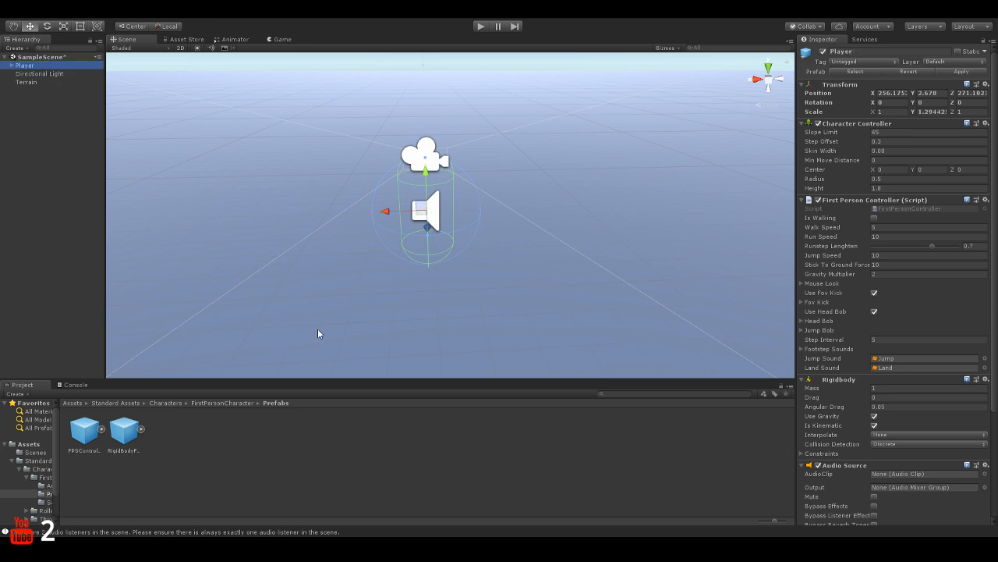
Deselect the Player object and return the project browser to the root Assets folder.
click(39, 208)
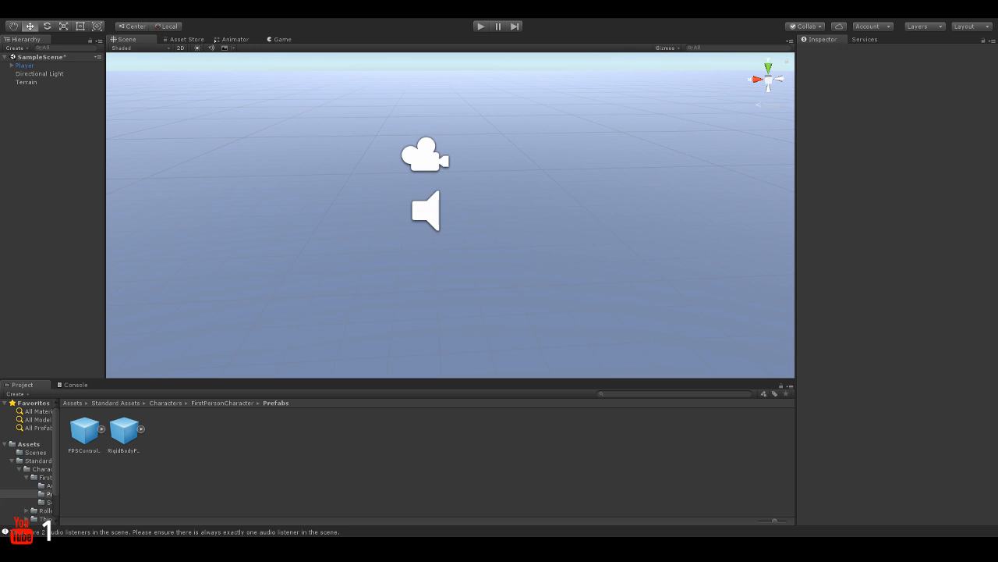
right_drag(457, 335, 431, 342)
click(110, 404)
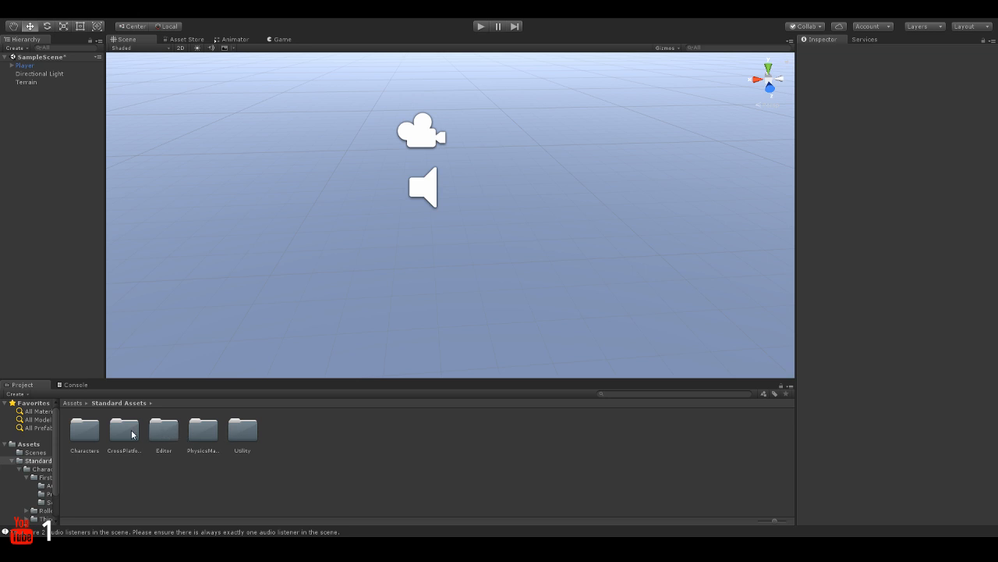
click(72, 403)
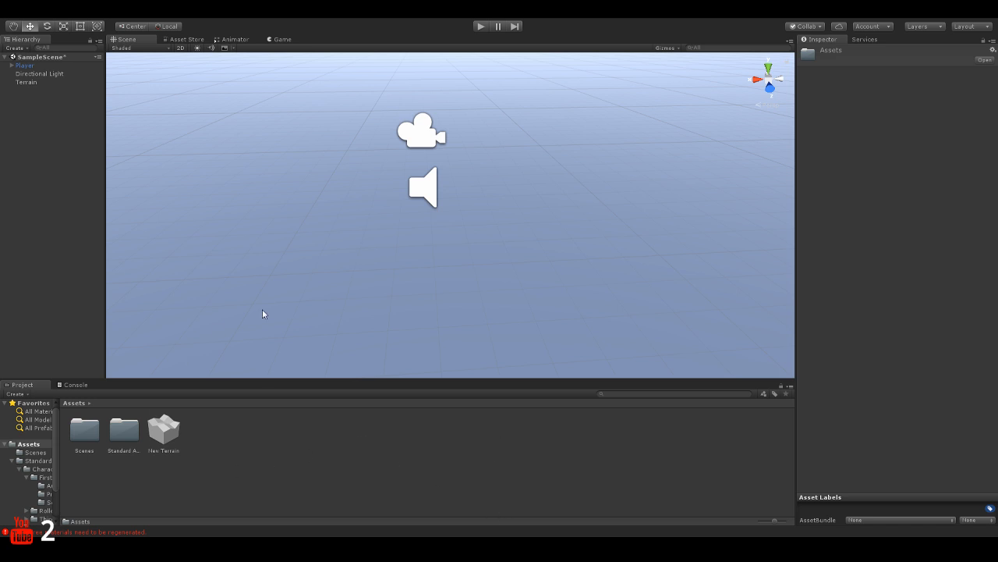
Look through the Environment folder in Standard Assets, including its TerrainAssets subfolder, and go back to the root Assets folder.
right_drag(263, 310, 275, 279)
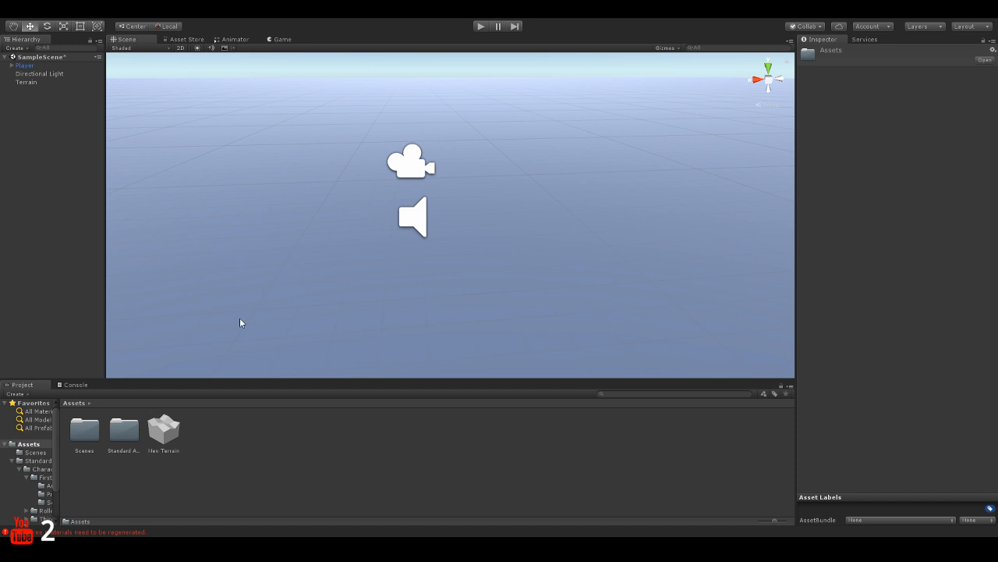
double_click(137, 429)
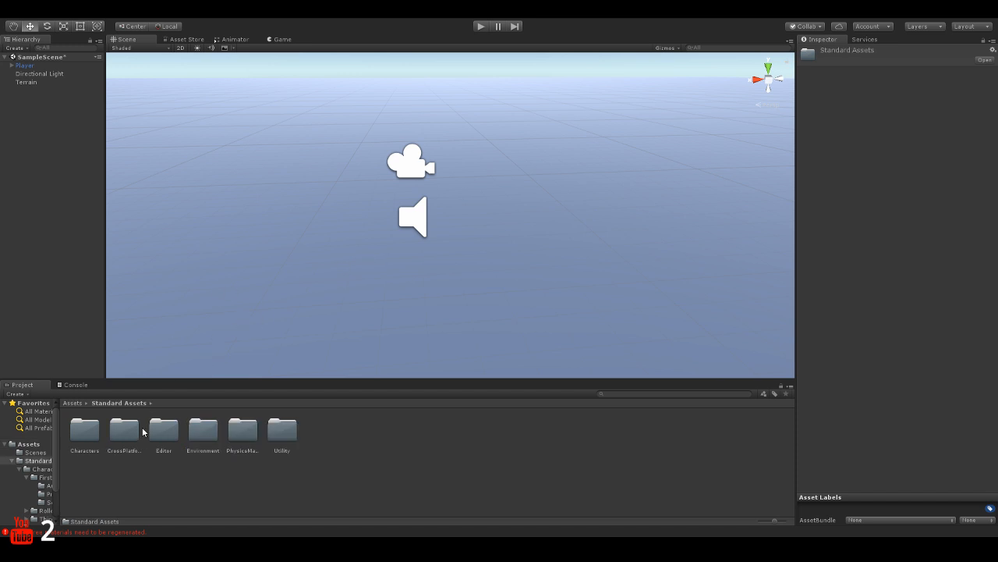
double_click(199, 433)
click(119, 433)
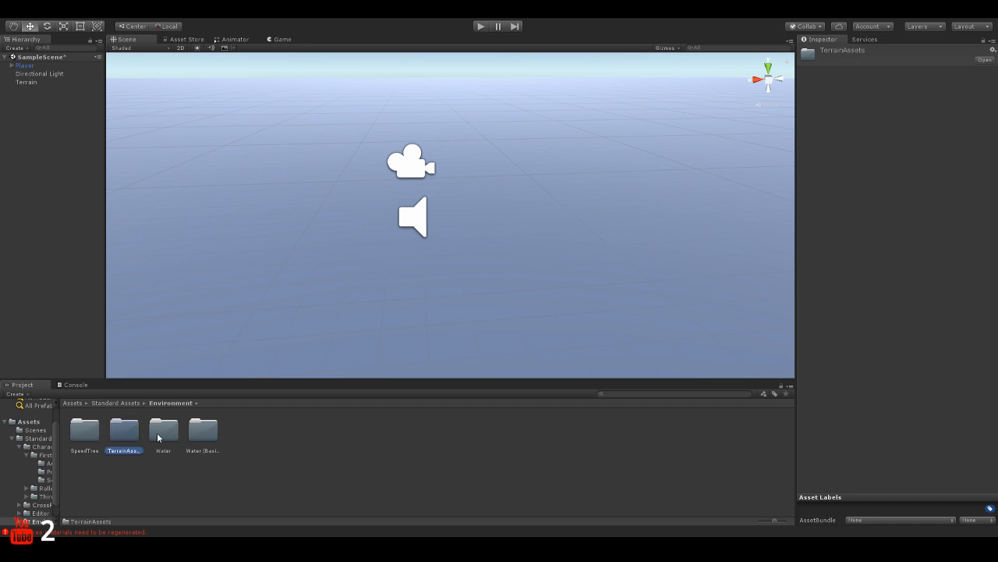
click(166, 437)
double_click(116, 435)
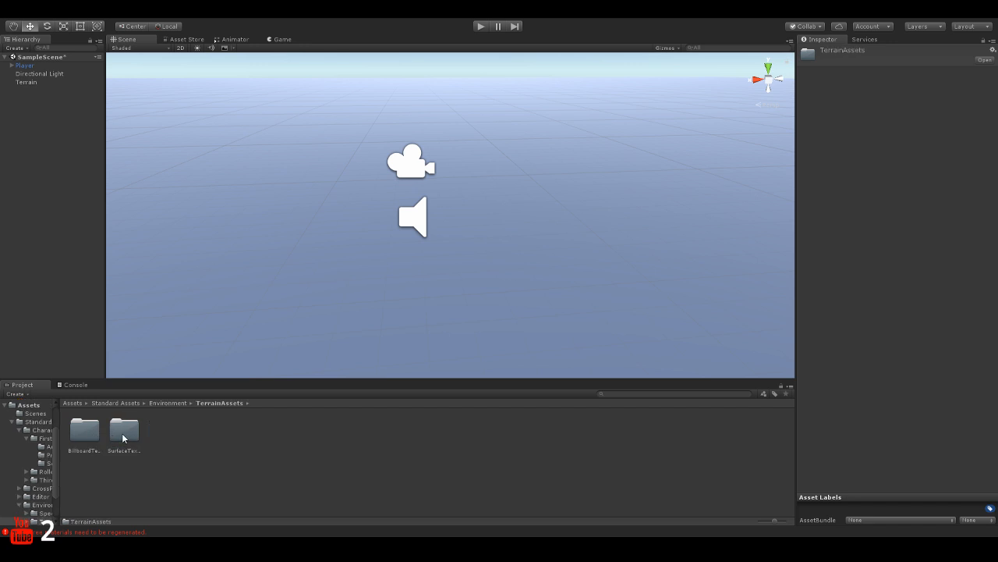
click(168, 403)
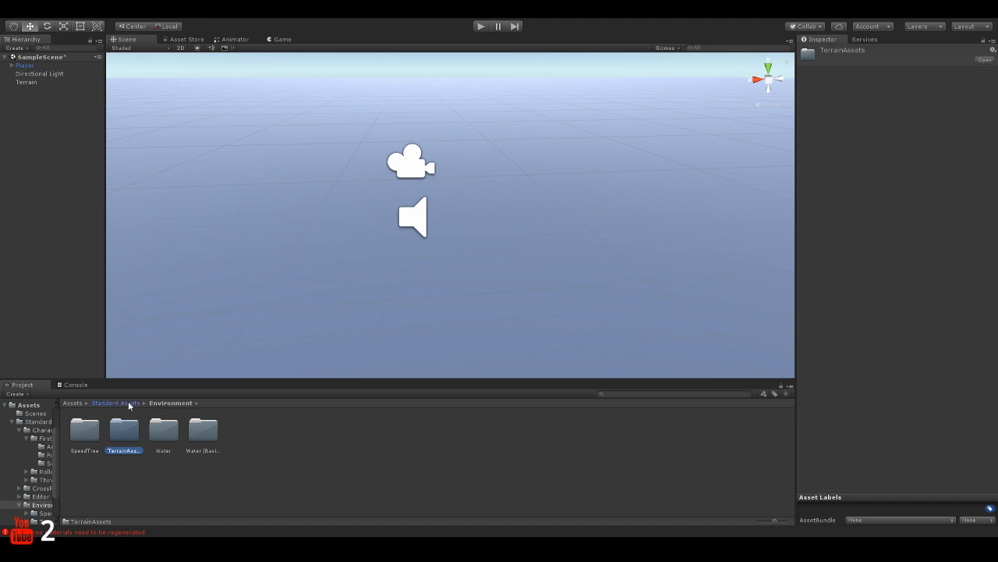
click(94, 403)
click(77, 402)
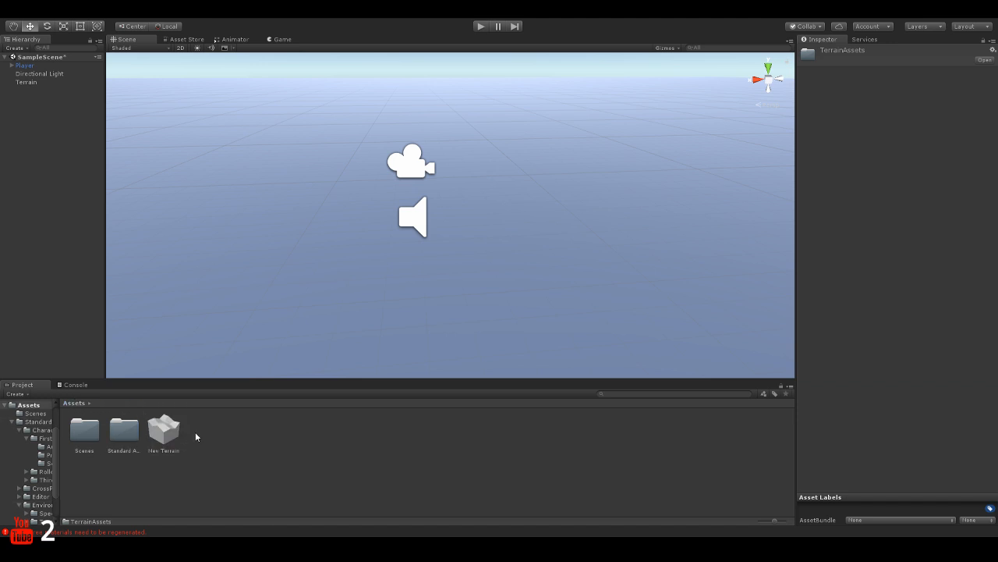
right_click(220, 441)
click(323, 441)
Open the Environment folder in Standard Assets and check the contents of its SpeedTree subfolder.
click(127, 446)
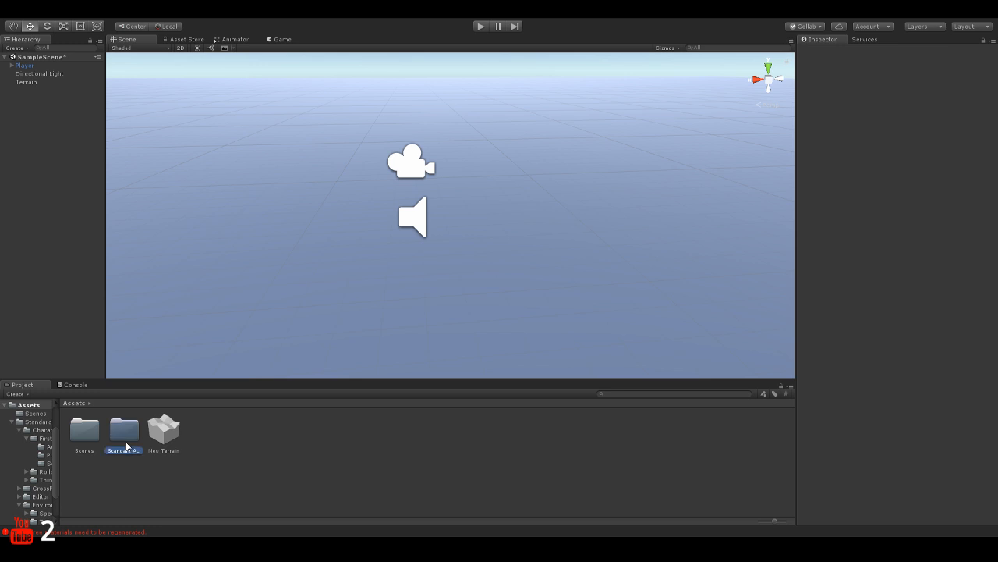
double_click(126, 447)
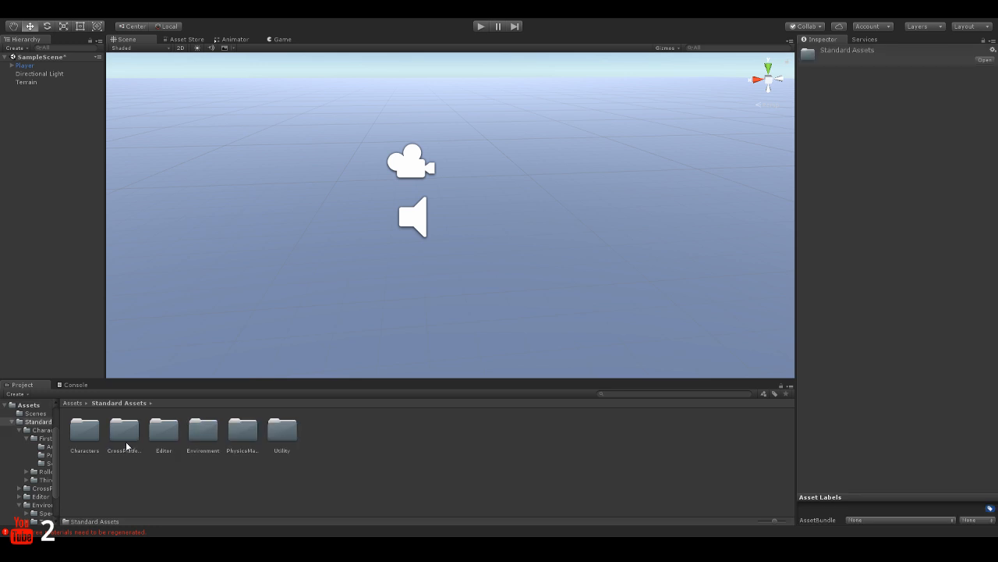
click(168, 433)
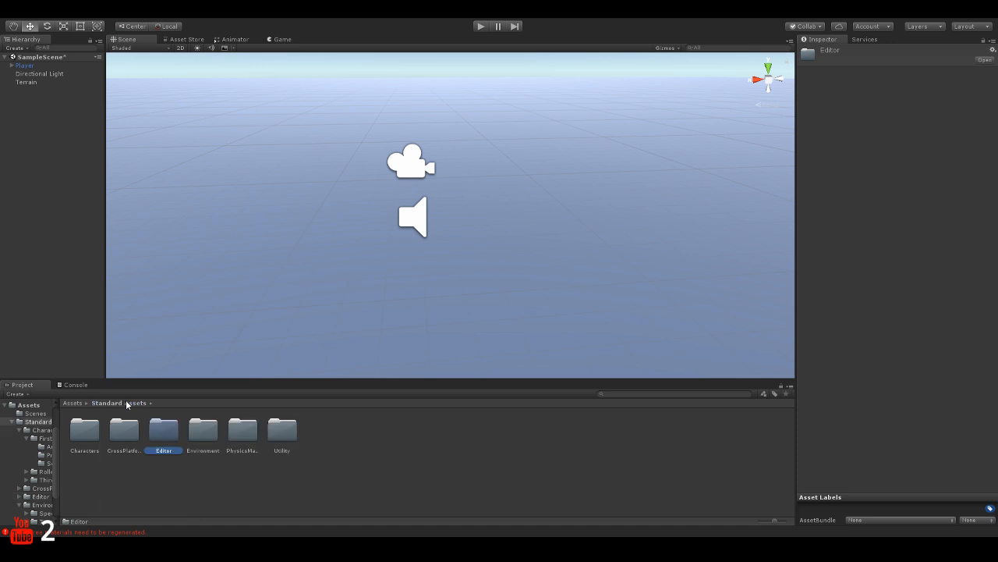
double_click(199, 433)
click(164, 427)
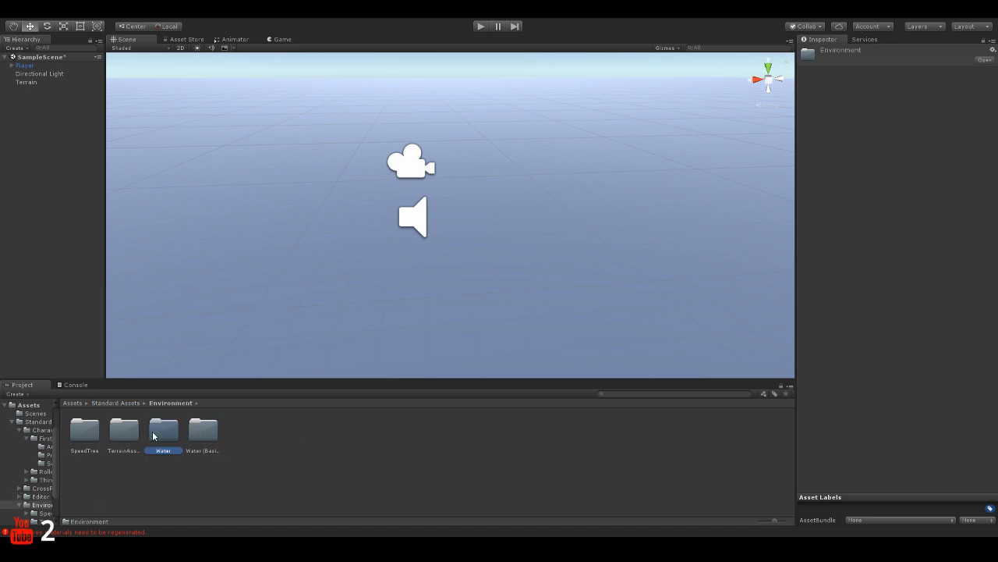
click(92, 432)
double_click(92, 432)
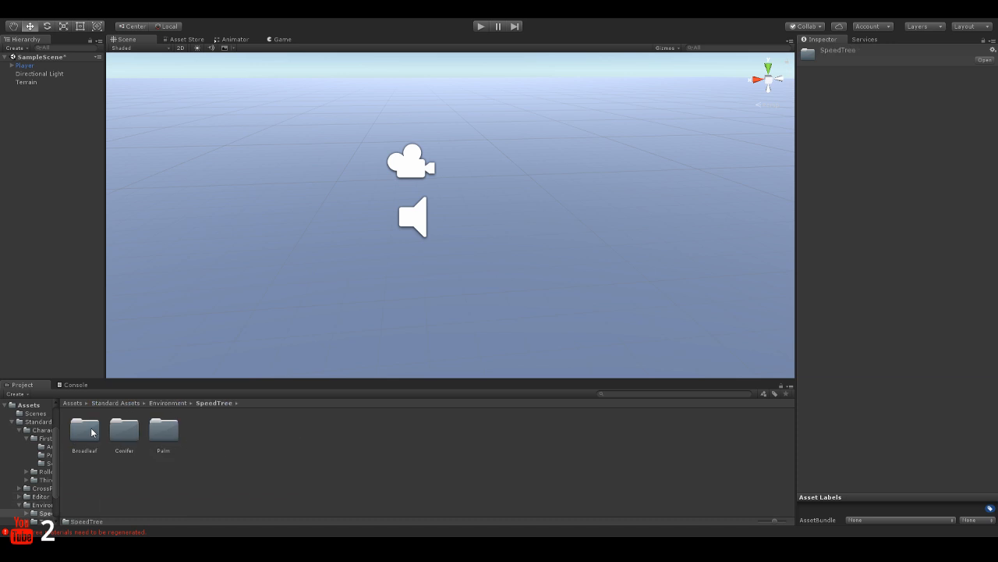
click(177, 402)
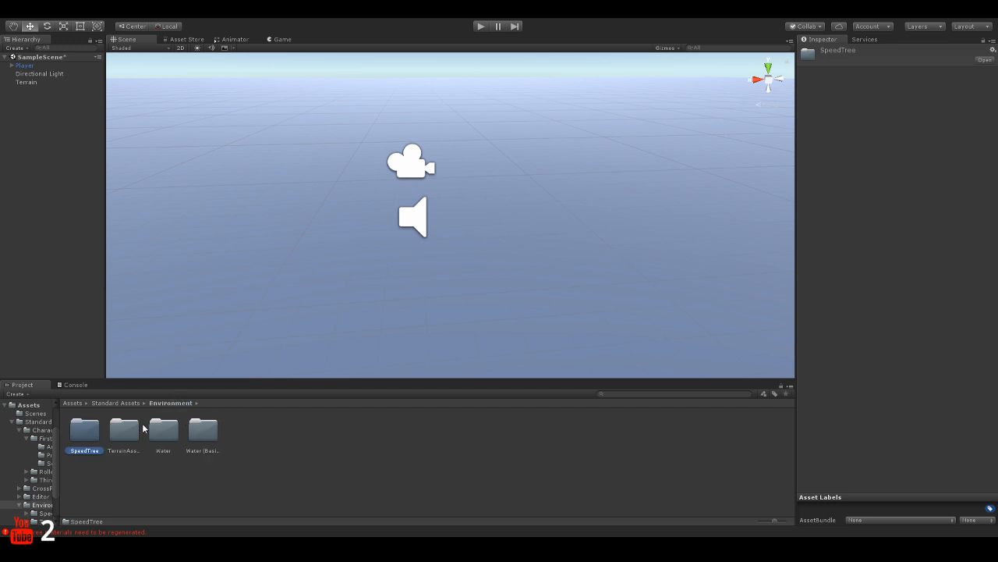
Open the SurfaceTextures folder inside TerrainAssets and select the GrassHillAlbedo texture.
double_click(125, 429)
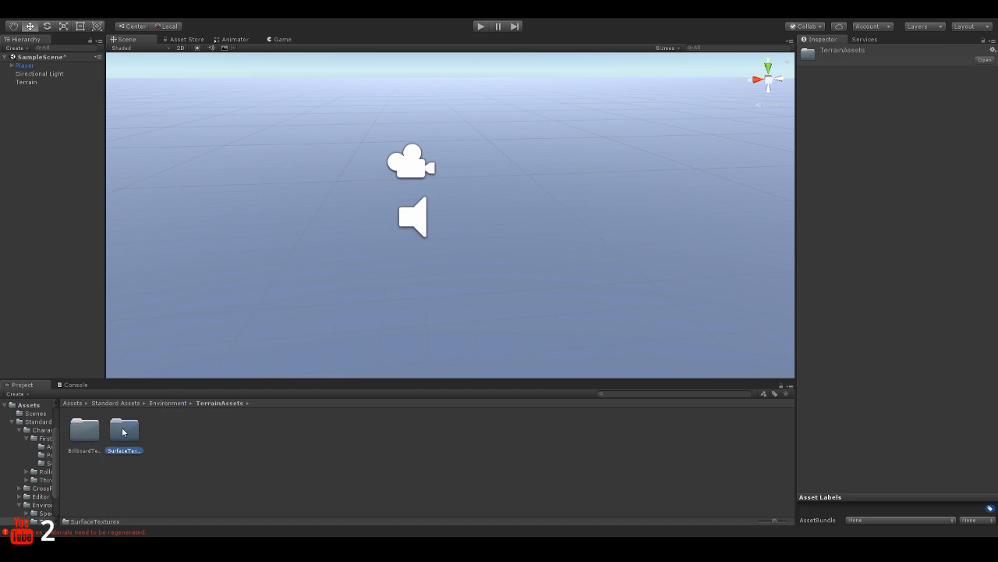
double_click(124, 431)
click(123, 431)
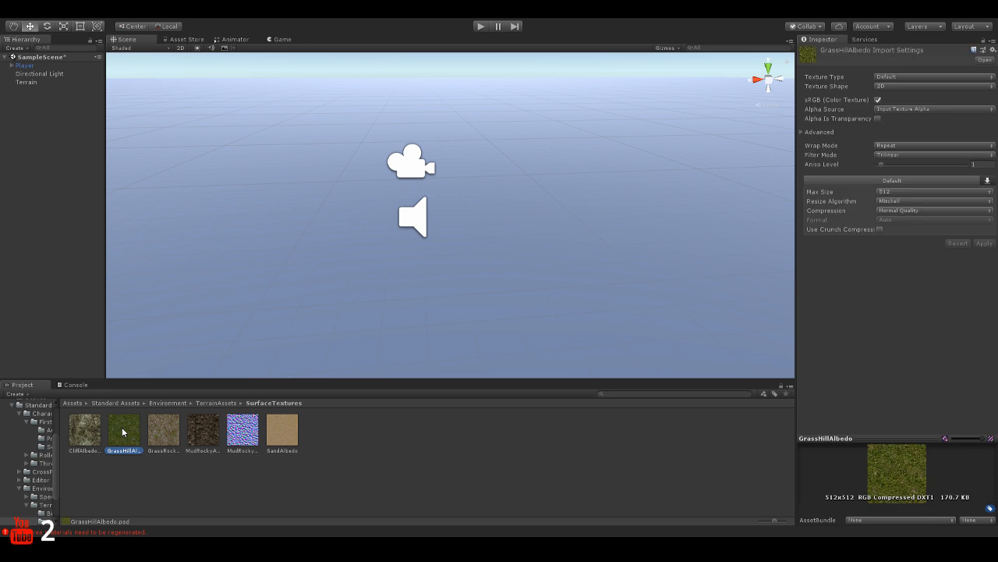
Switch the Terrain to Paint Texture mode and apply GrassHillAlbedo as its base ground texture.
click(38, 81)
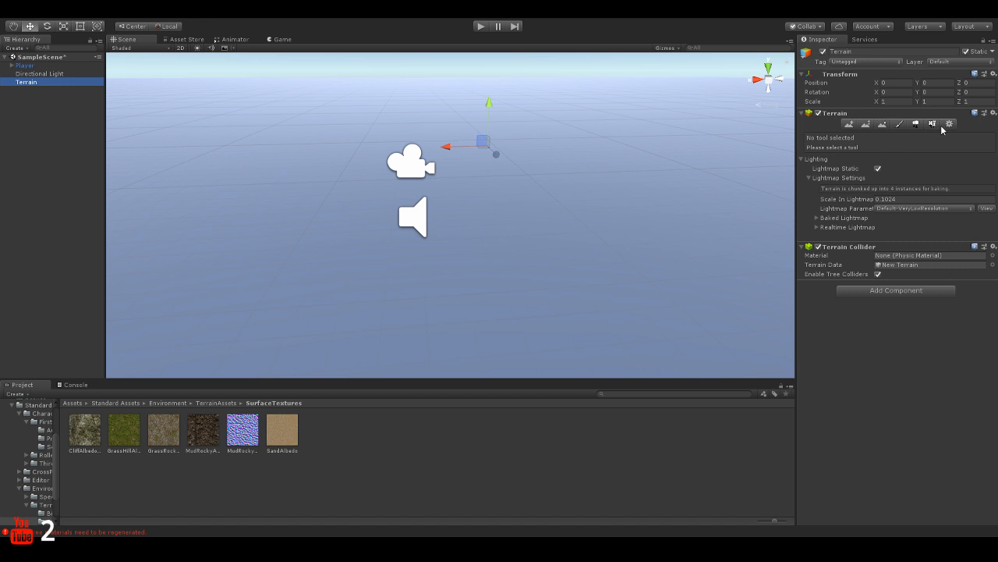
click(899, 124)
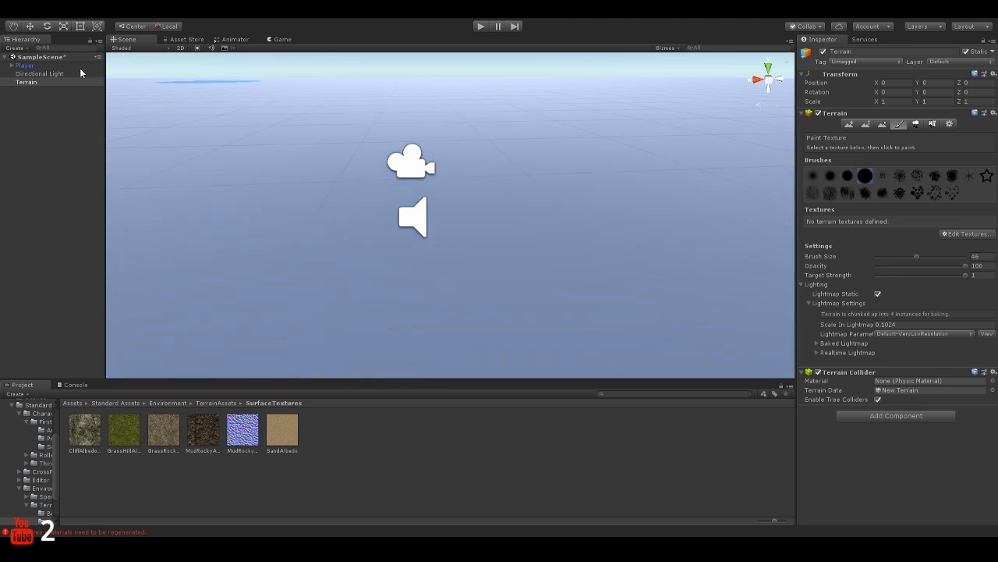
drag(125, 435, 77, 73)
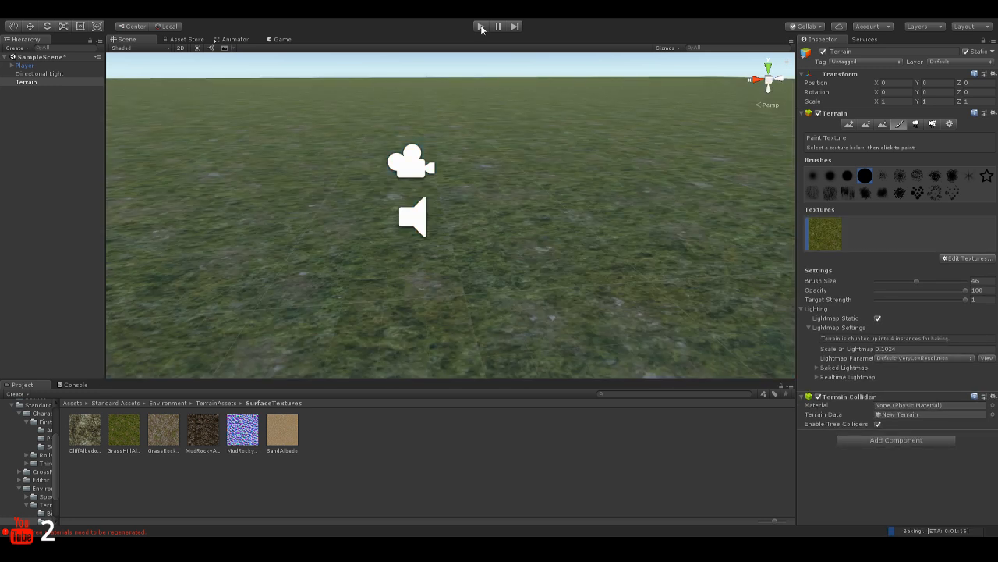
Play-test the grass-covered terrain by walking, jumping and looking around, and exit play mode.
click(481, 28)
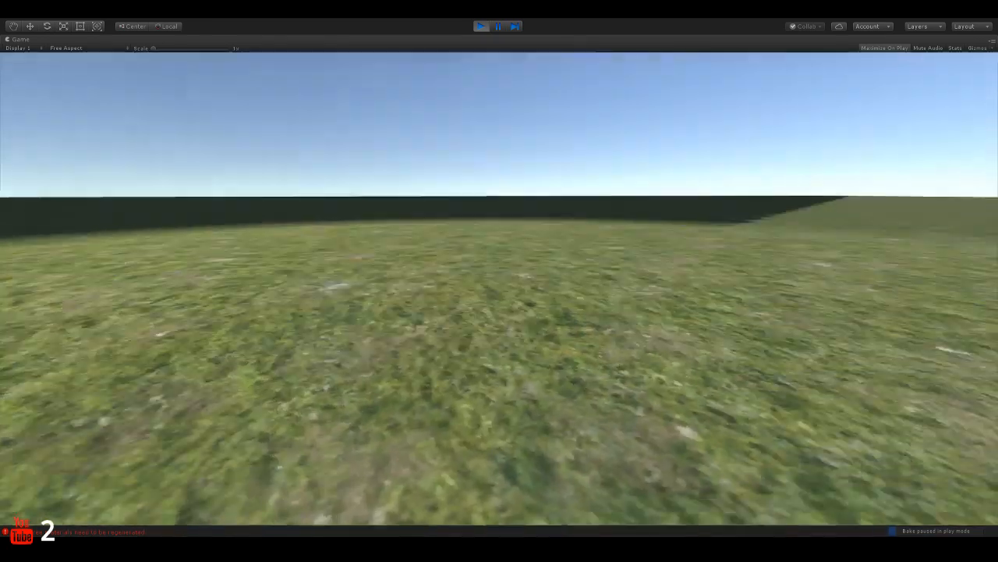
key(w)
key(space)
key(space)
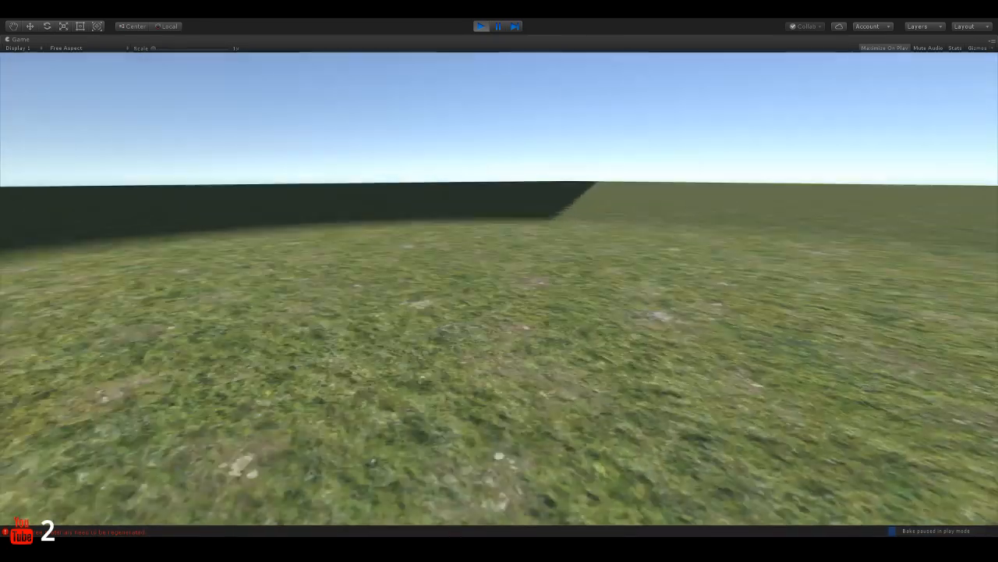
key(w)
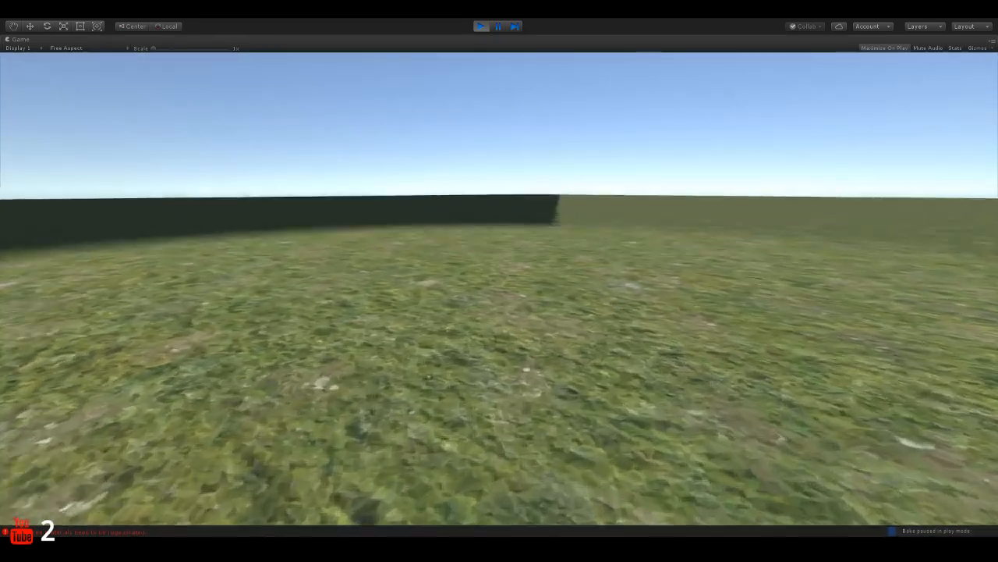
key(space)
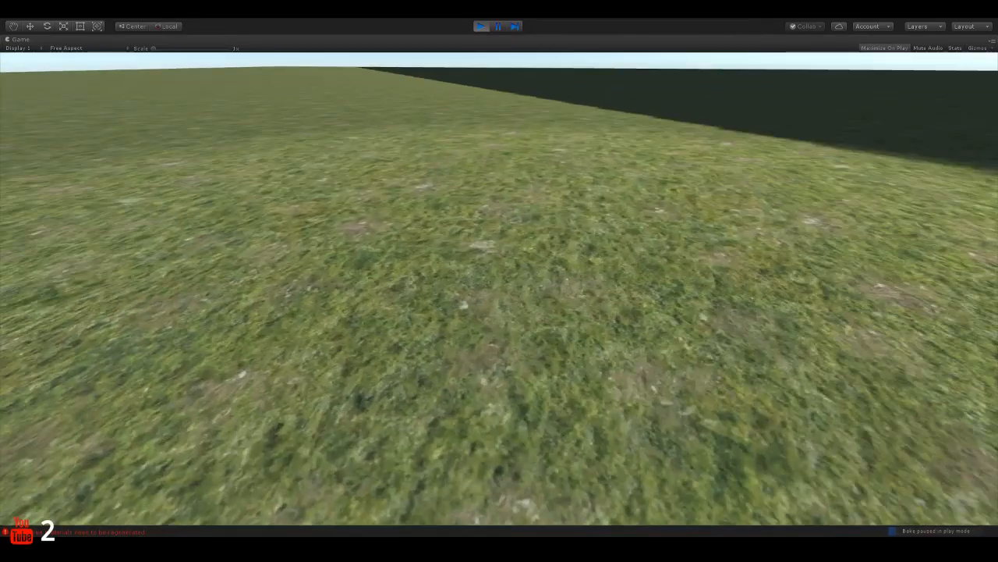
key(w)
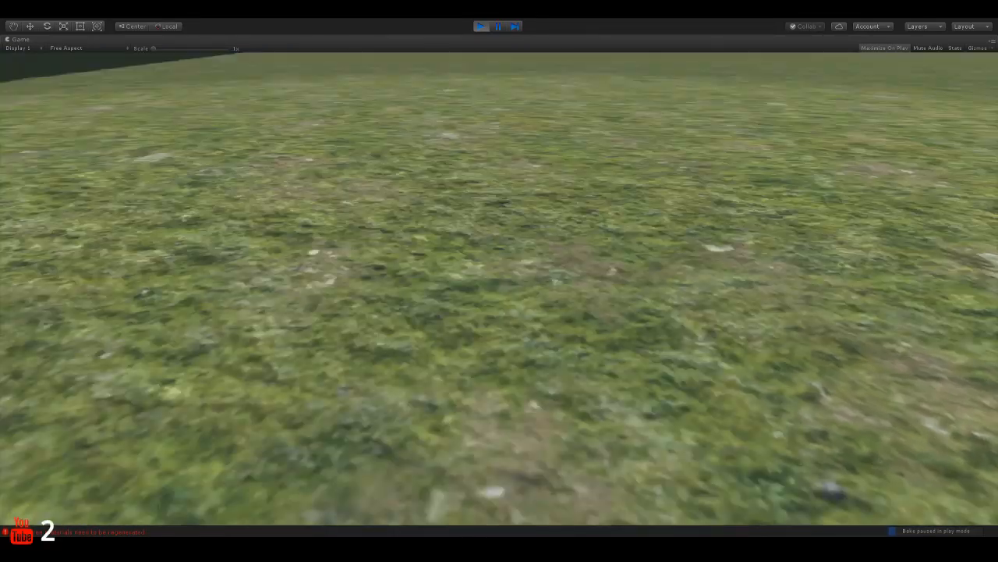
key(Escape)
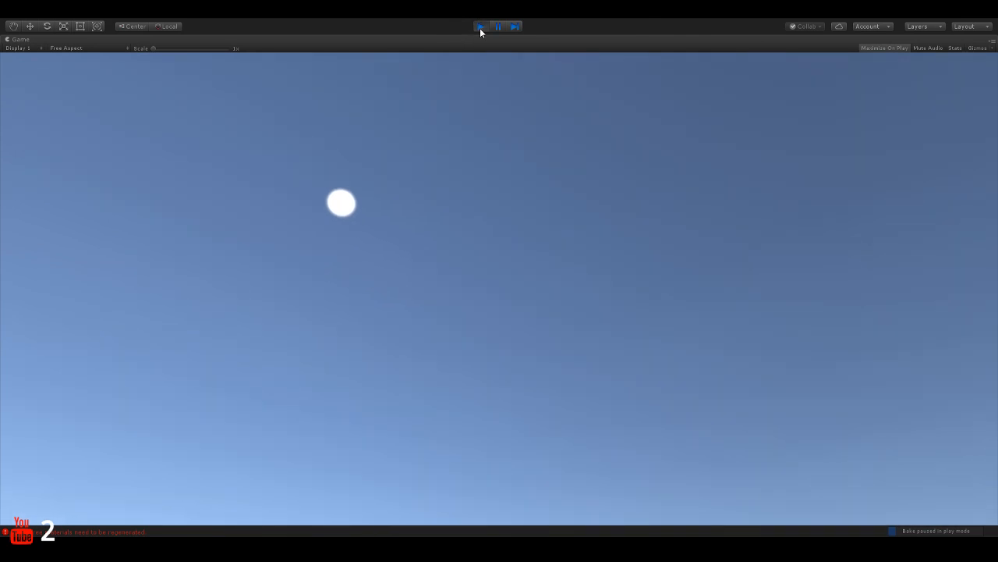
click(481, 26)
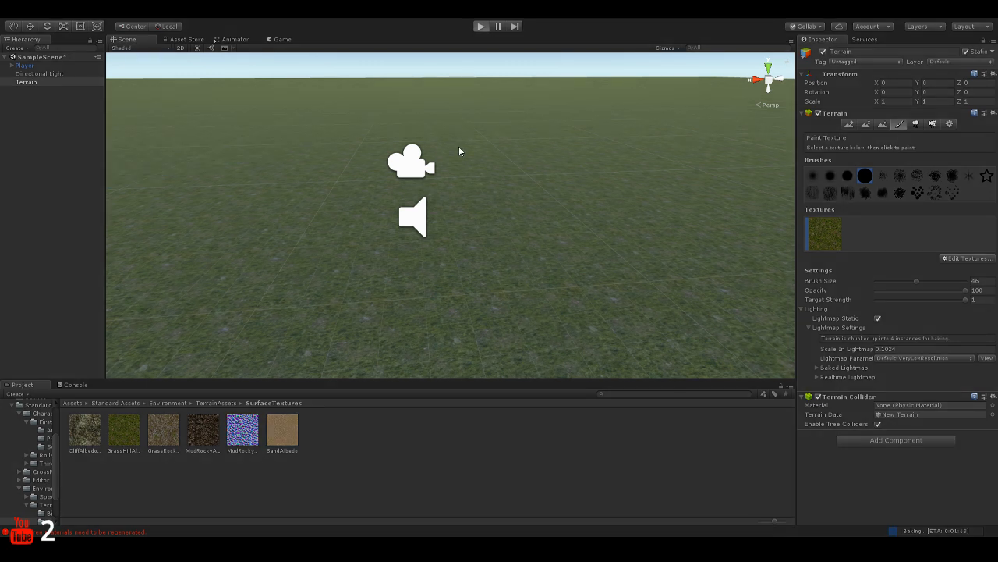
Run the scene once more, walk the Player forward across the grass and stop the game.
click(480, 26)
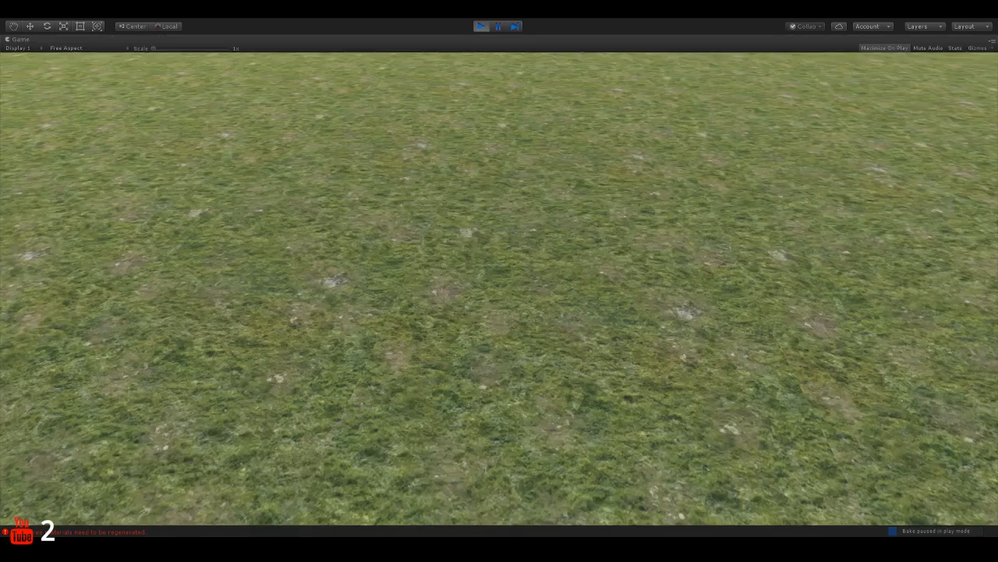
key(w)
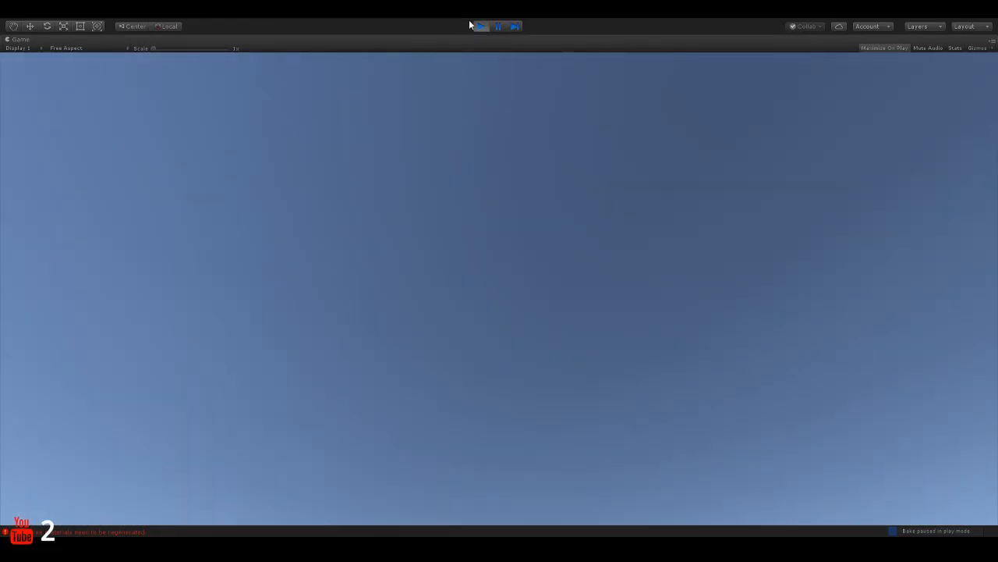
click(481, 26)
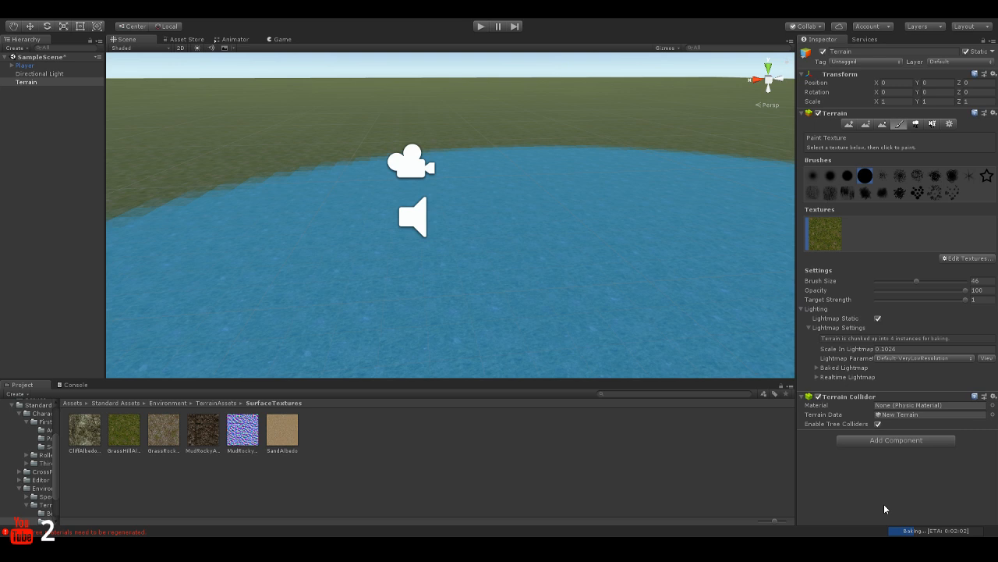
Examine the latest SpeedTree materials error in the Console and hide the warning entries.
click(125, 533)
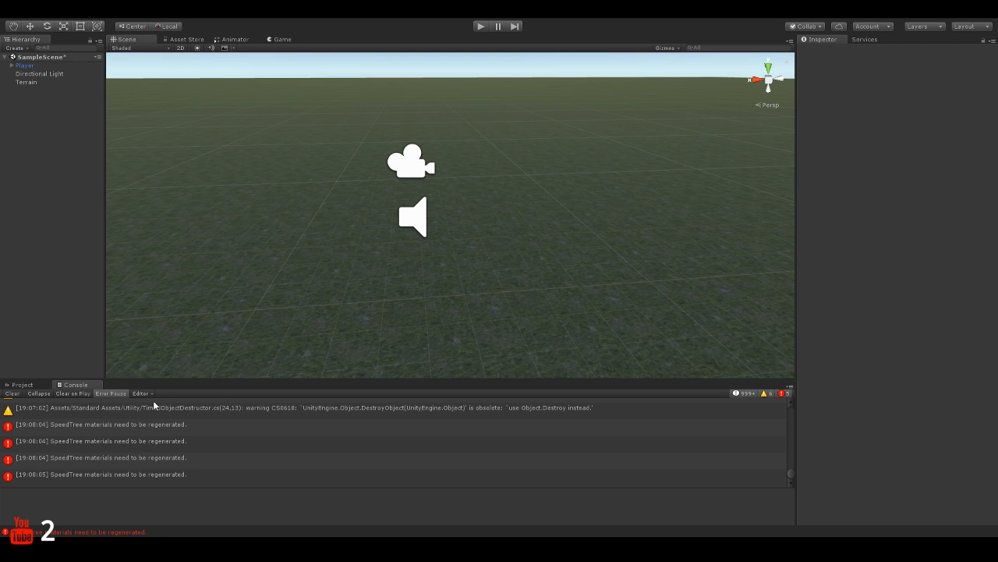
click(88, 479)
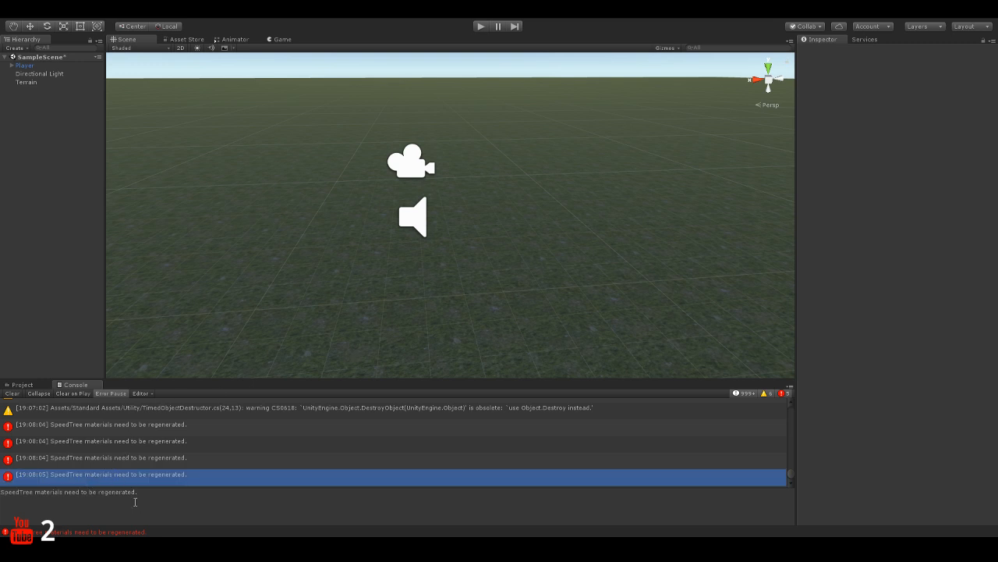
click(765, 394)
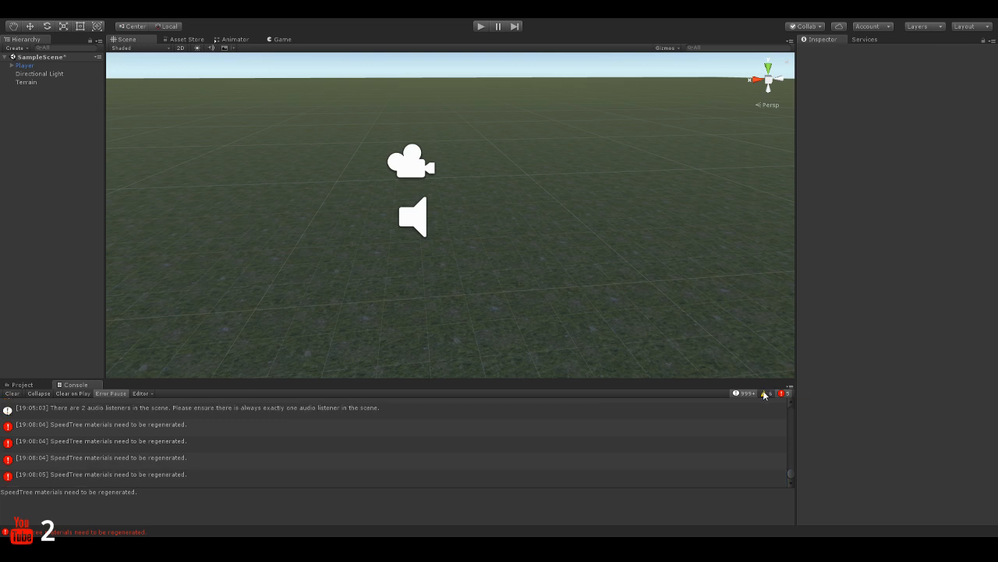
Browse the project's Environment assets and open the BillboardTextures folder inside TerrainAssets.
click(22, 385)
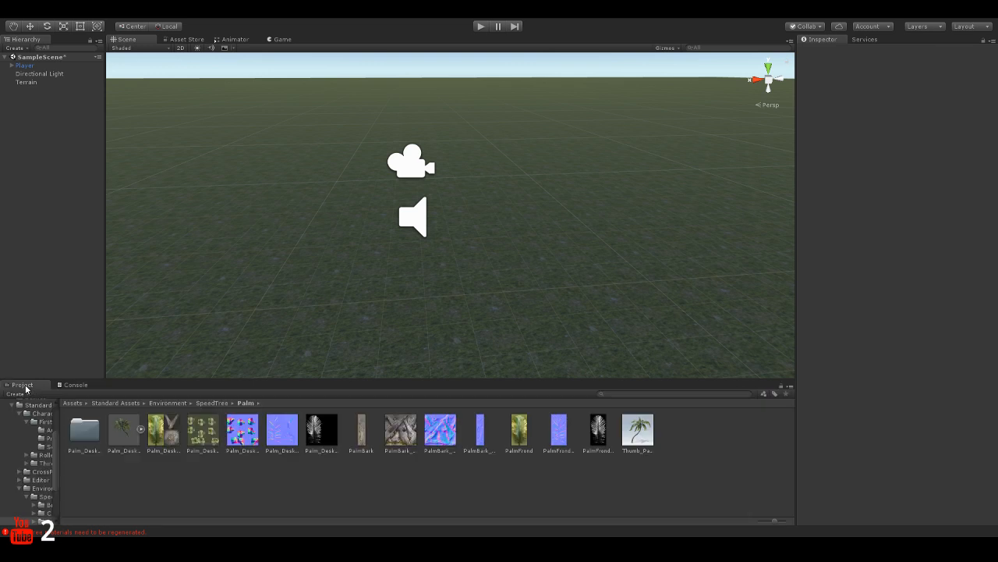
click(212, 403)
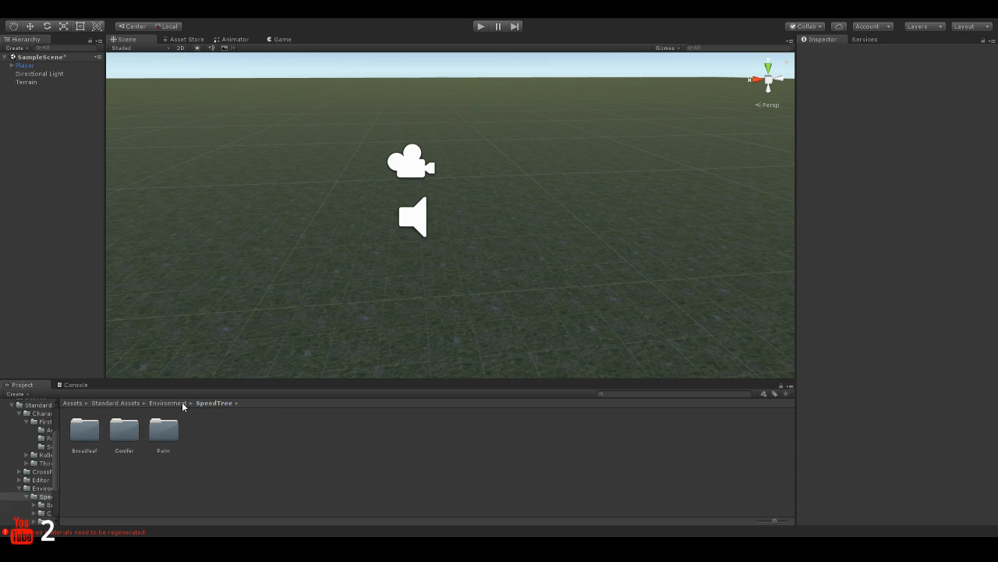
click(181, 403)
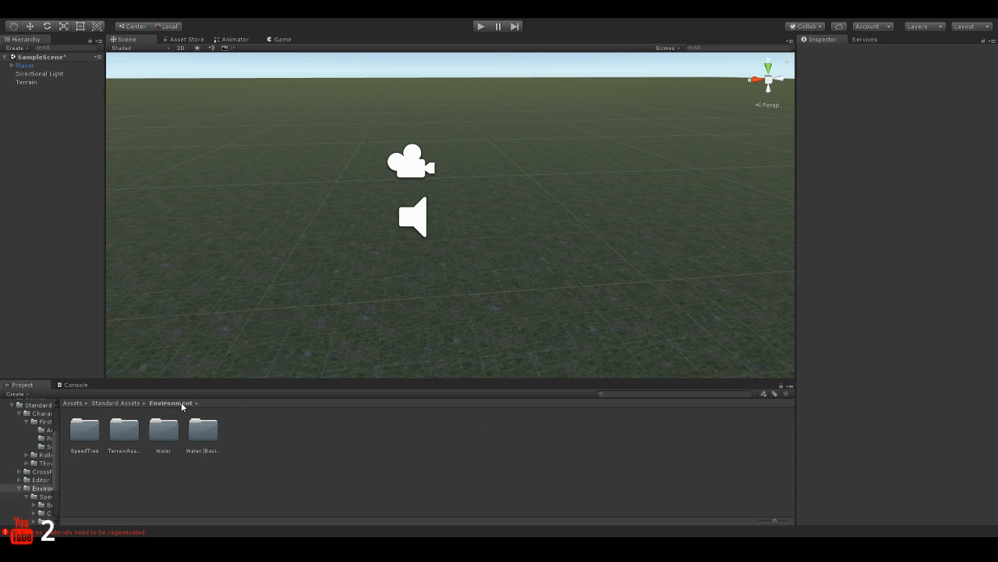
click(117, 435)
double_click(117, 435)
click(93, 432)
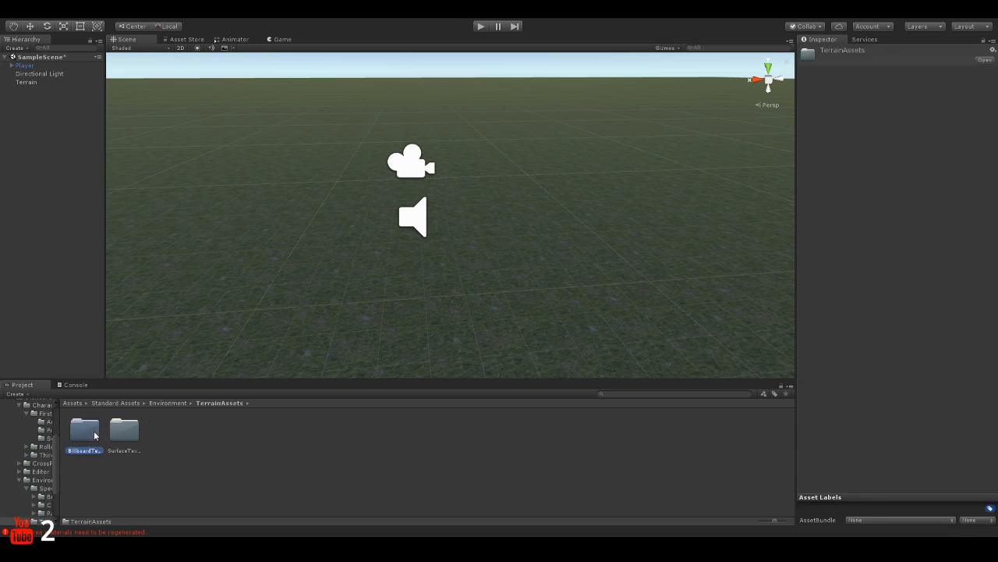
double_click(94, 432)
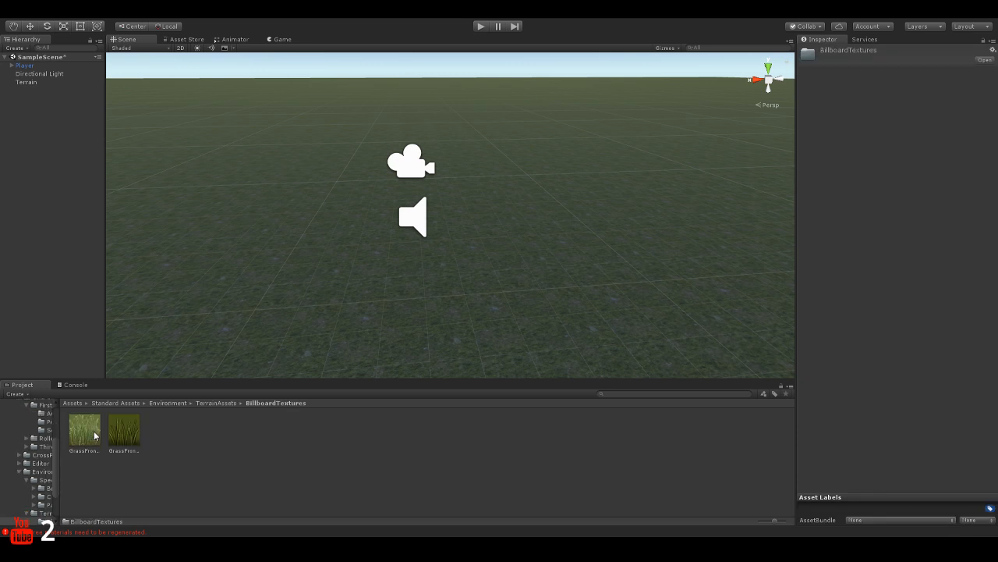
Look through the Broadleaf folder of the SpeedTree assets and return to the root Assets folder.
click(200, 403)
click(182, 402)
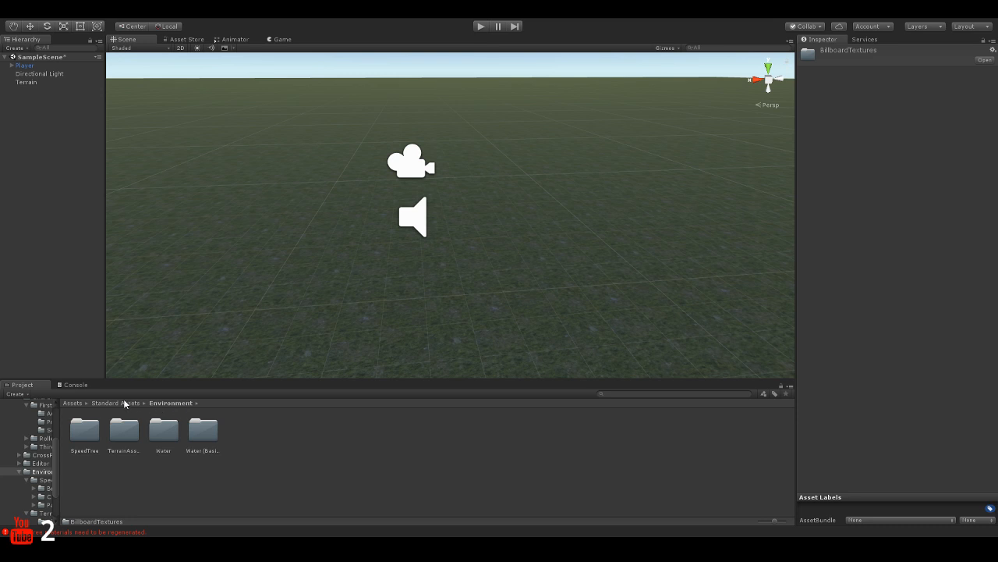
double_click(99, 429)
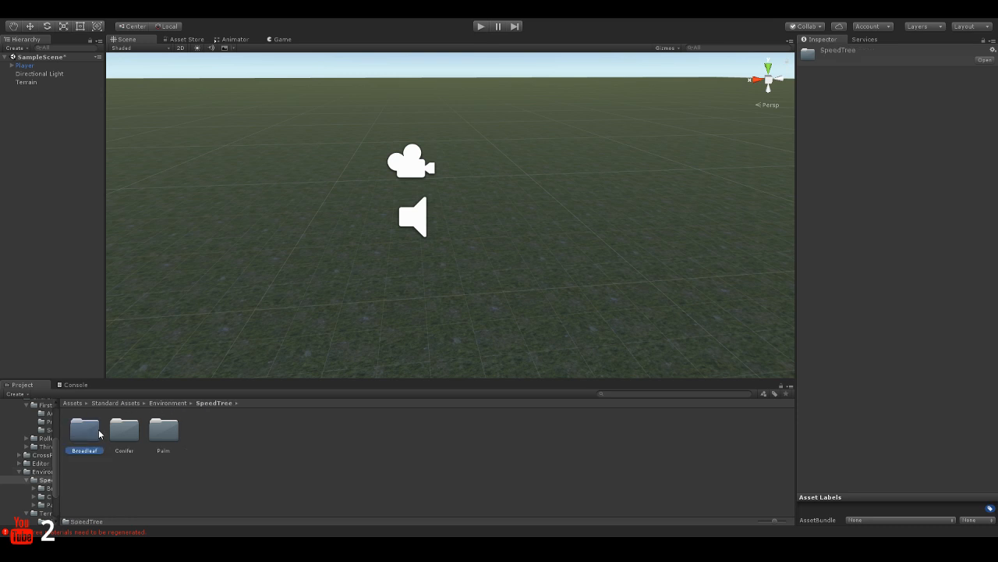
double_click(98, 429)
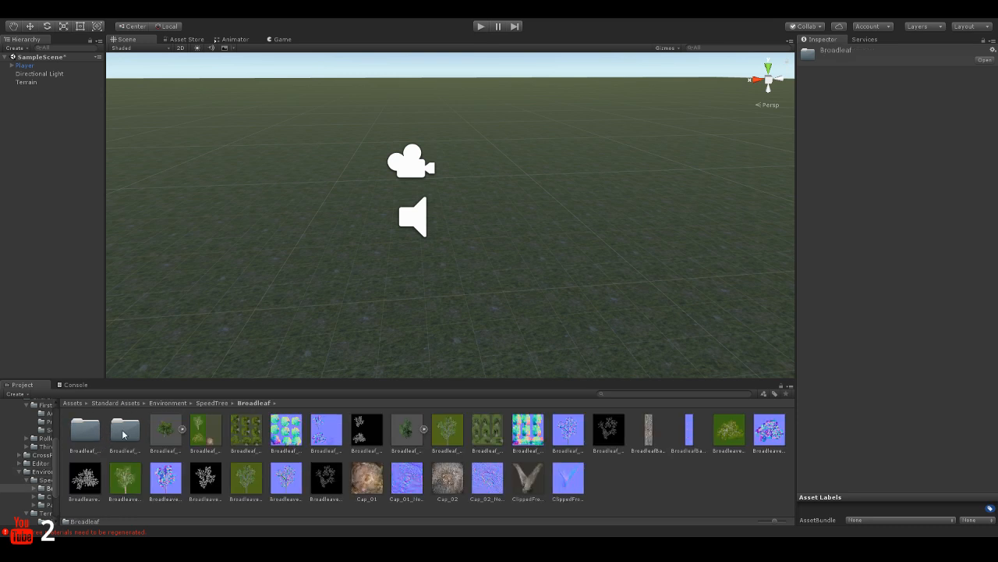
click(73, 402)
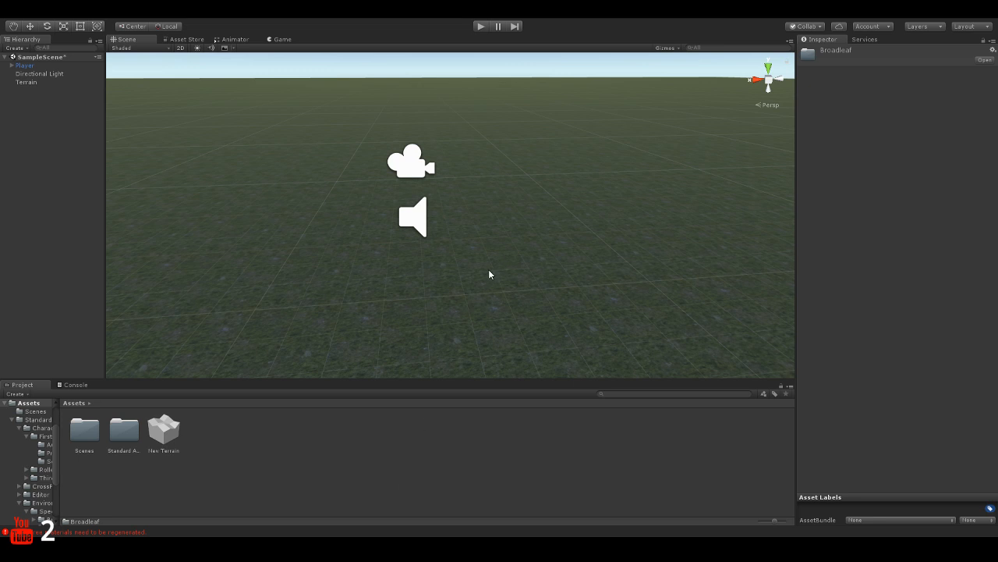
Run the scene briefly in play mode and stop the game.
right_drag(495, 259, 471, 310)
click(479, 27)
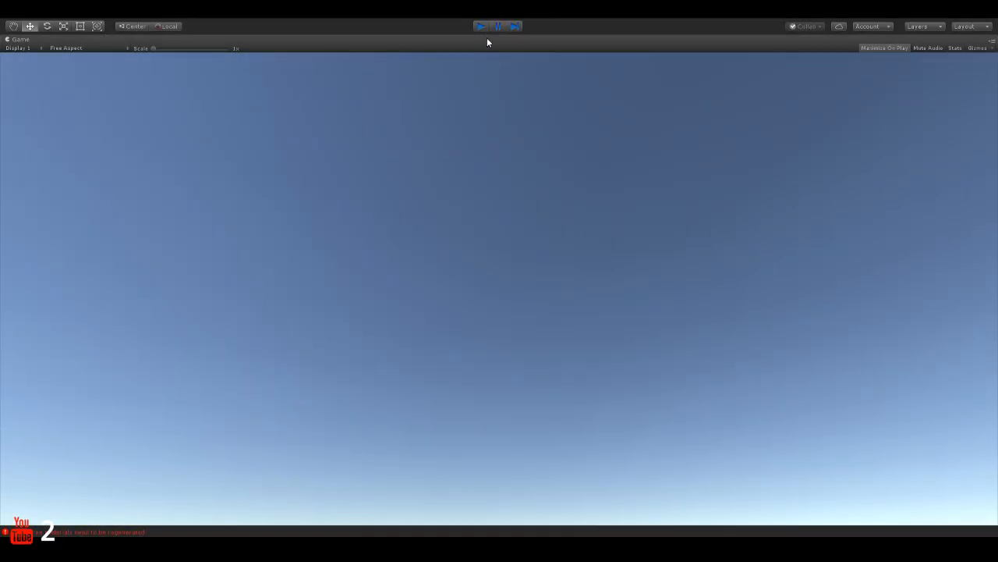
click(481, 26)
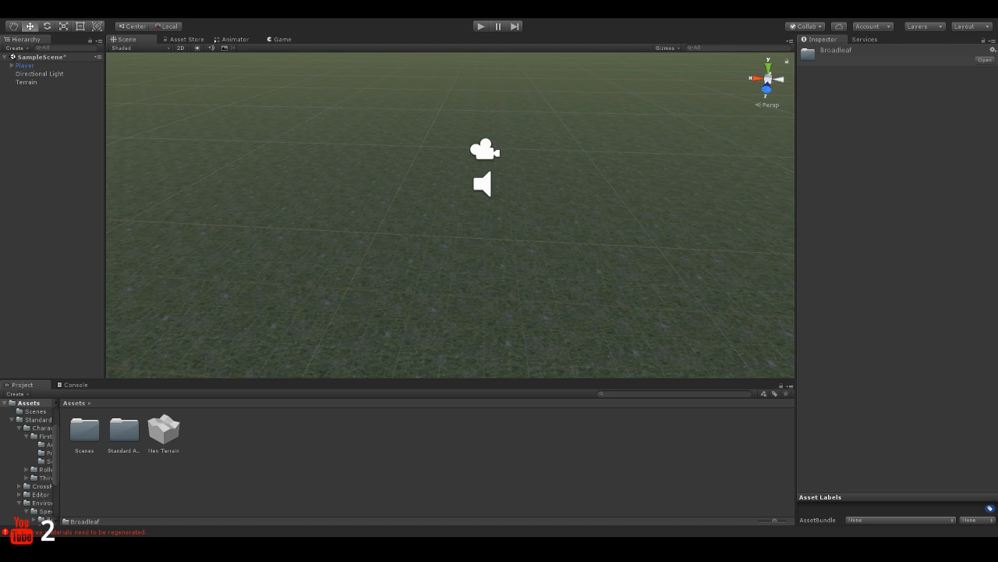
Frame the Terrain in the Scene view to inspect its full extent, and clear the selection.
click(520, 257)
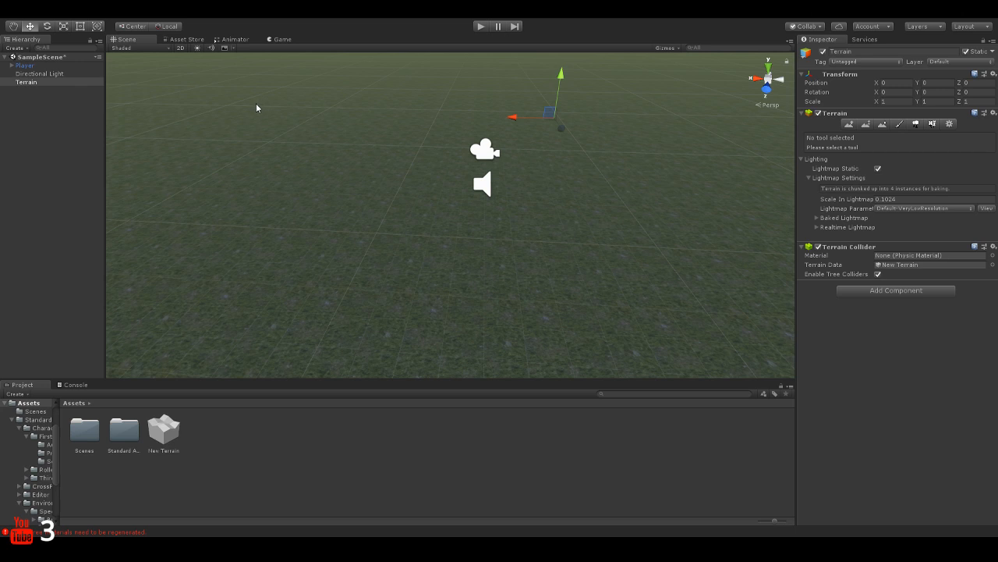
right_drag(362, 177, 429, 175)
key(f)
right_drag(420, 223, 319, 272)
key(w)
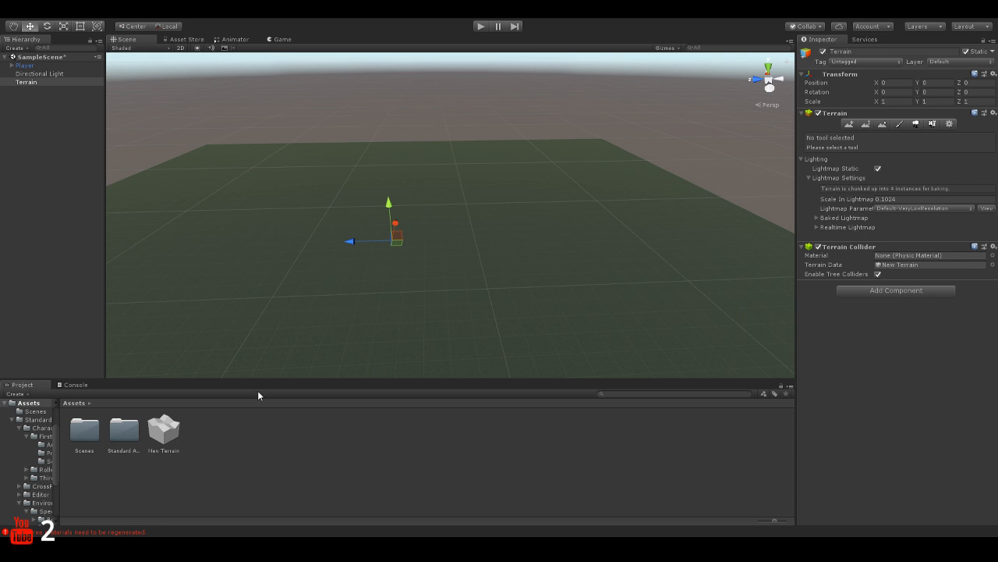
click(248, 431)
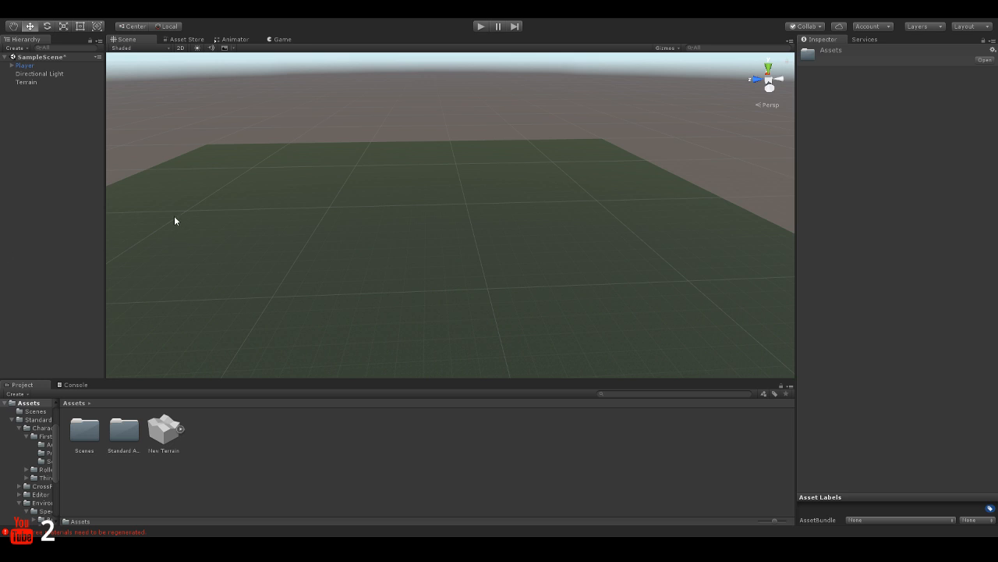
right_drag(430, 216, 414, 272)
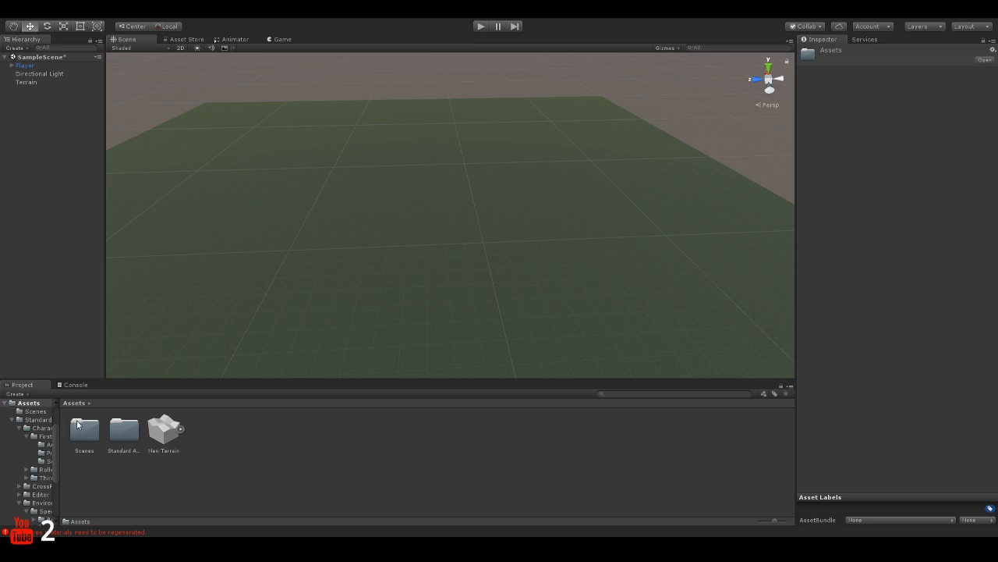
Browse the prototype meshes in the Models folder under Standard Assets > Prototyping.
double_click(123, 429)
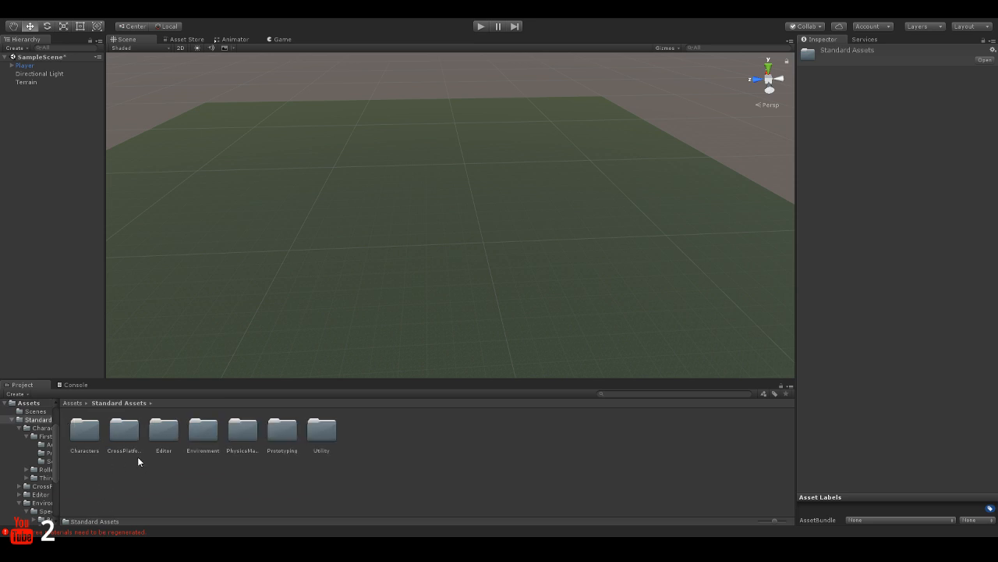
double_click(282, 429)
click(122, 431)
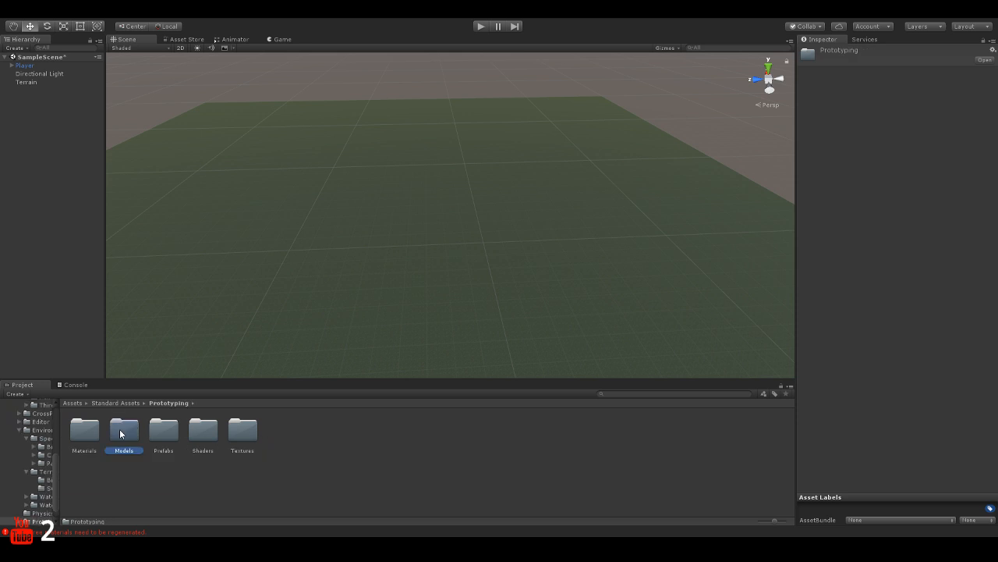
double_click(120, 434)
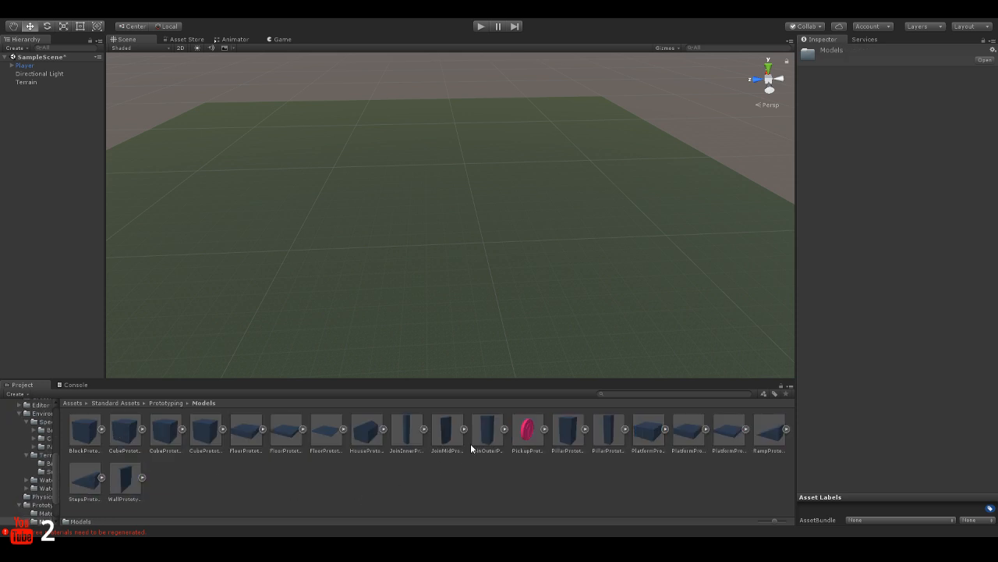
click(527, 429)
click(475, 471)
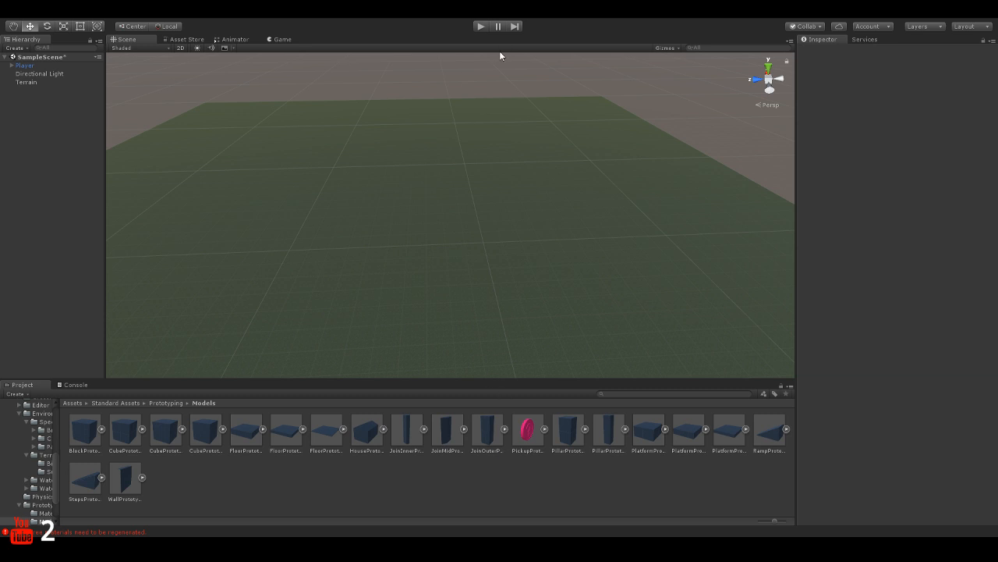
Review the ground textures in Environment > TerrainAssets > SurfaceTextures and return to the Standard Assets folder.
click(119, 402)
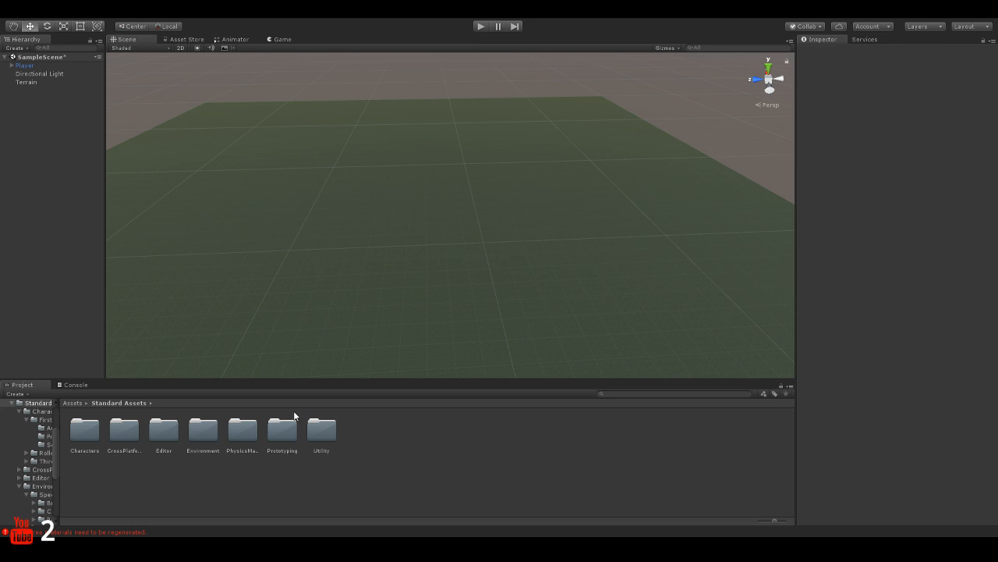
double_click(207, 431)
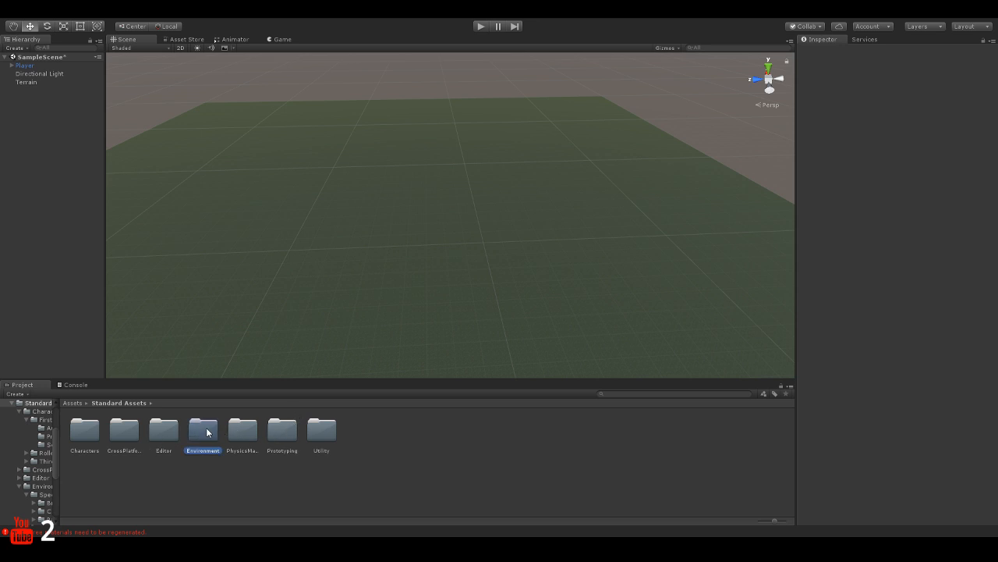
double_click(132, 434)
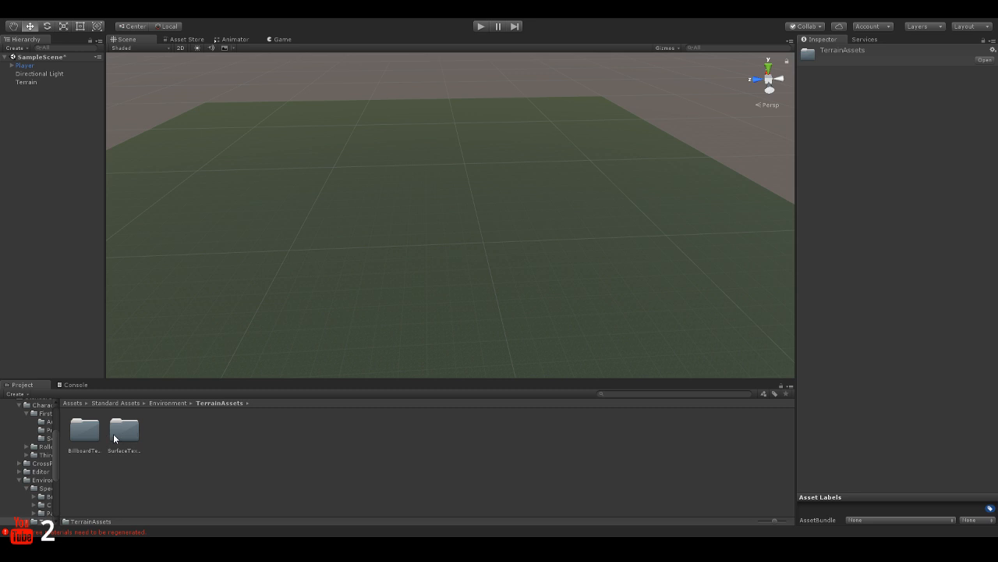
double_click(117, 434)
click(132, 501)
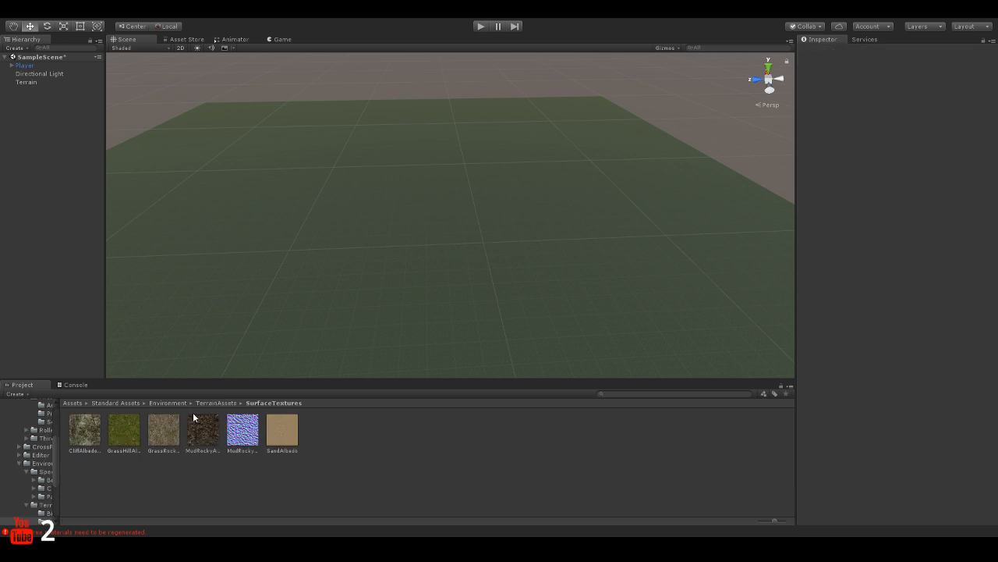
click(215, 402)
click(156, 403)
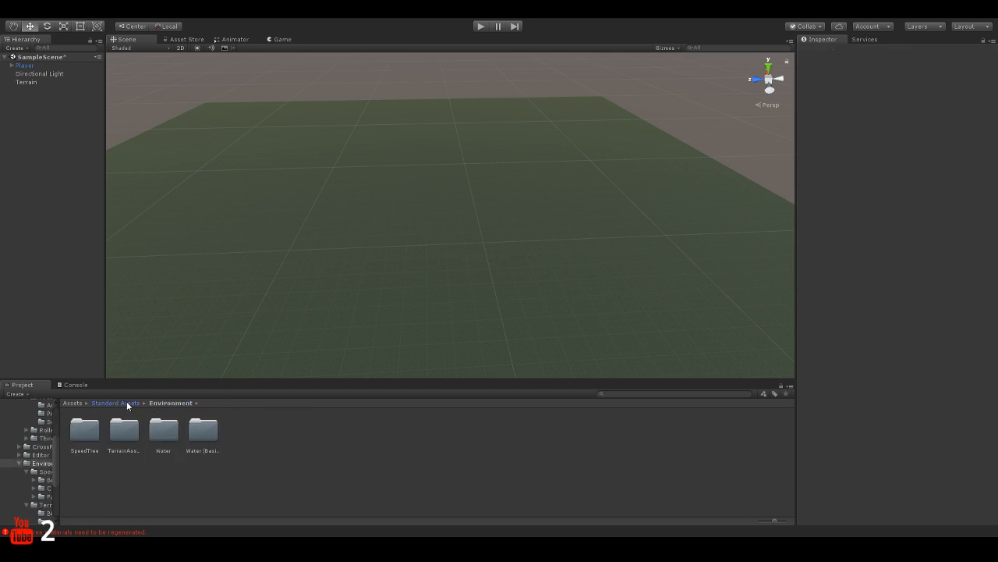
click(126, 401)
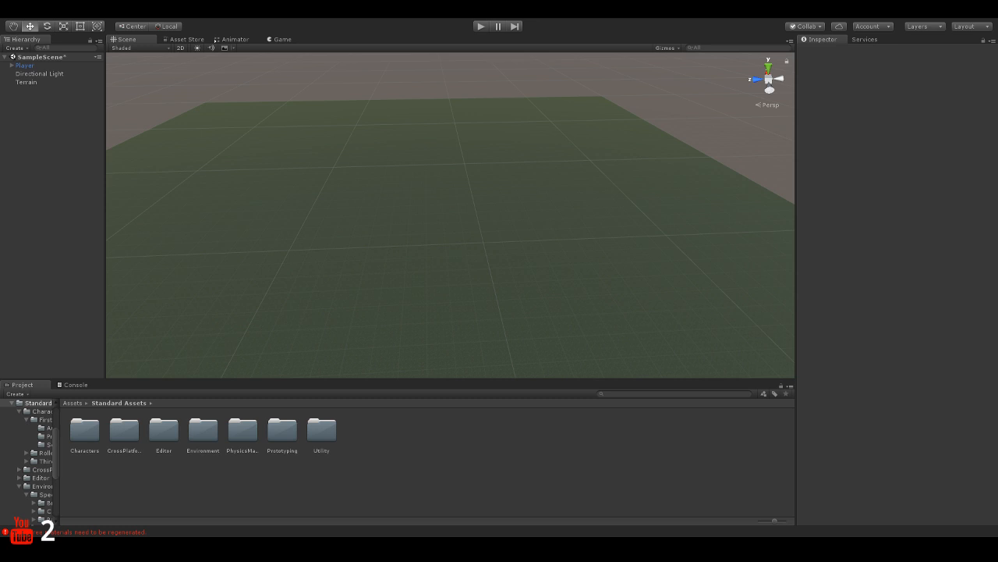
Browse the Asset Store's 2D Environments category and switch to 2D Textures & Materials.
click(199, 37)
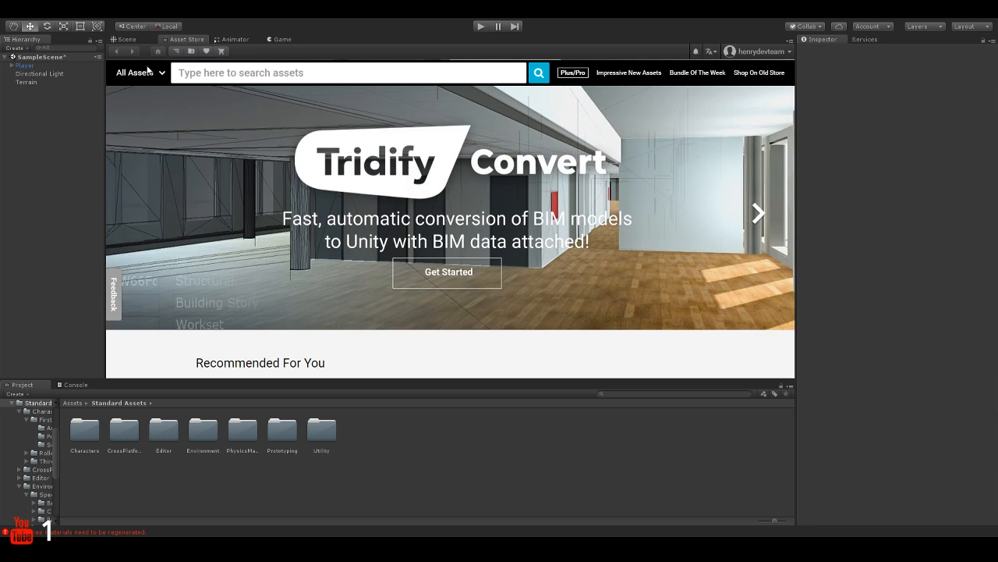
click(149, 72)
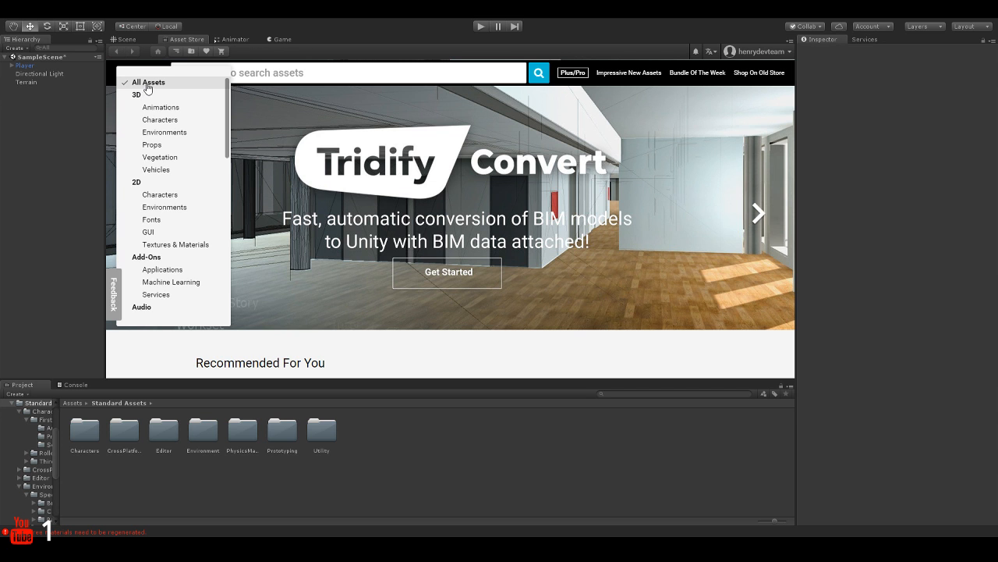
click(193, 207)
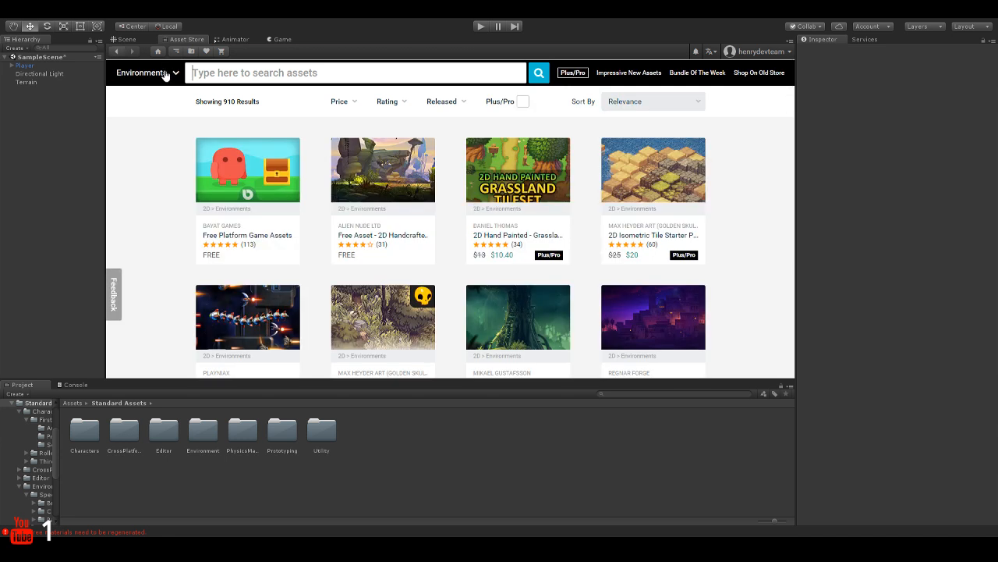
click(166, 74)
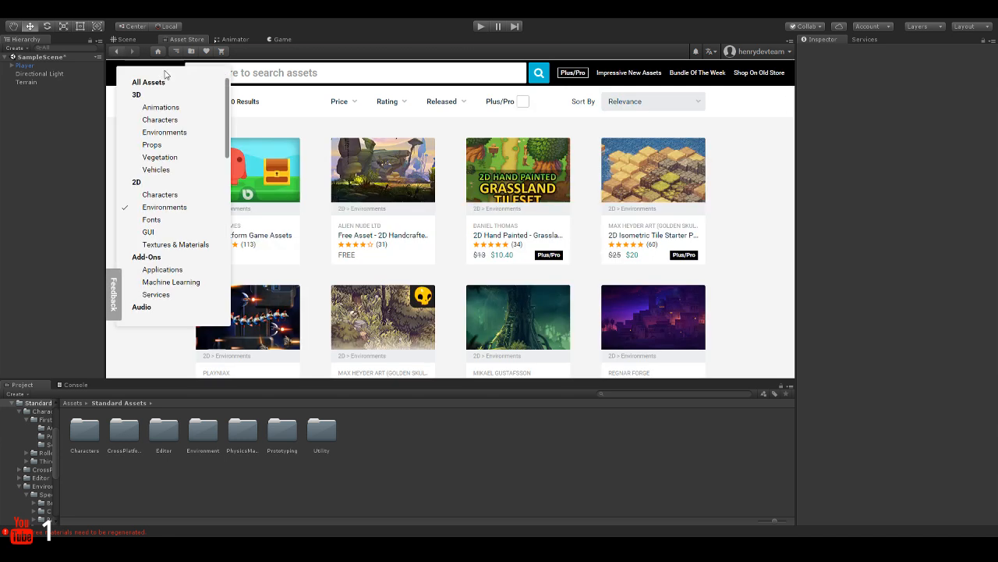
click(185, 244)
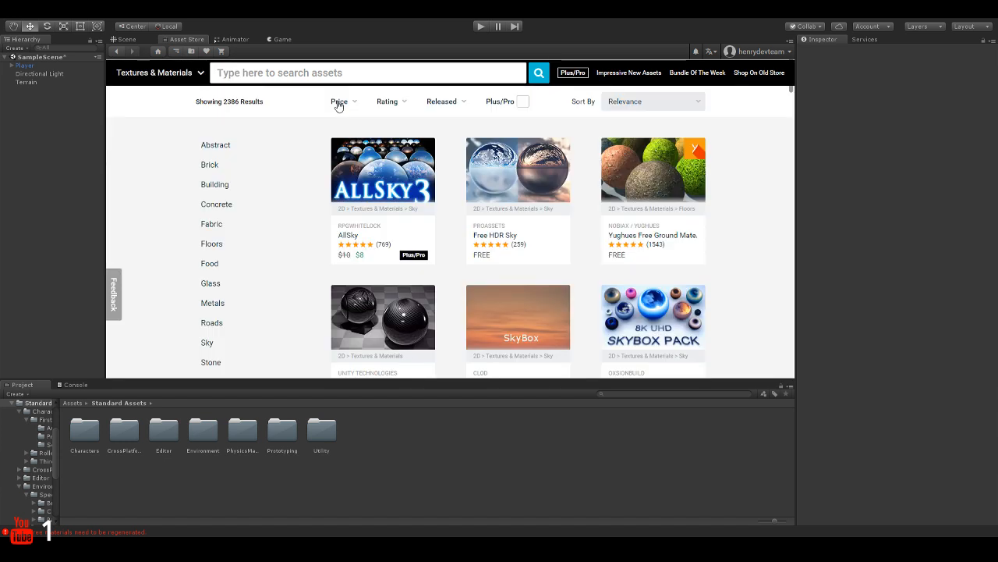
Filter the Textures & Materials results to free assets with a price range of $0 - $0.
click(339, 102)
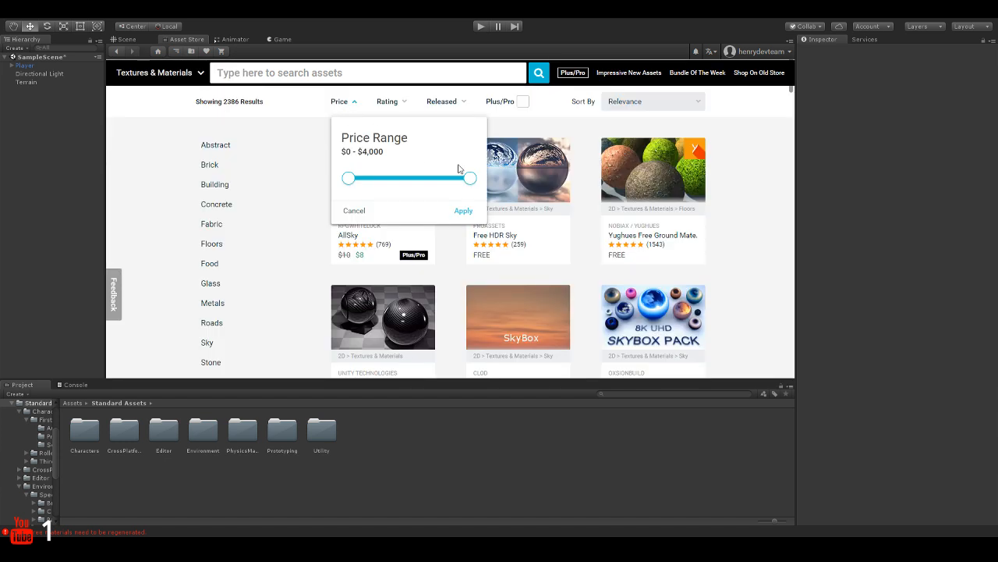
drag(469, 178, 349, 178)
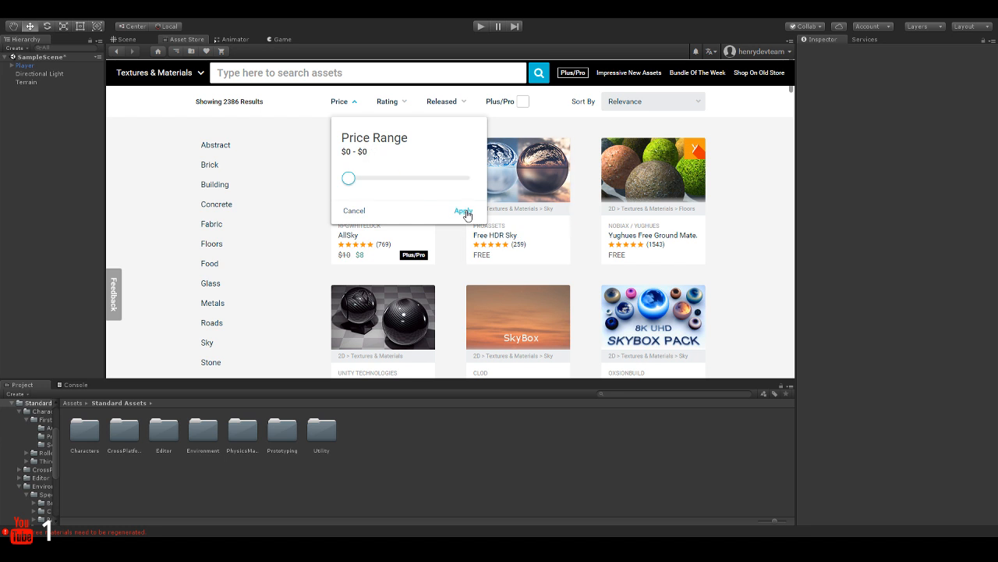
click(464, 211)
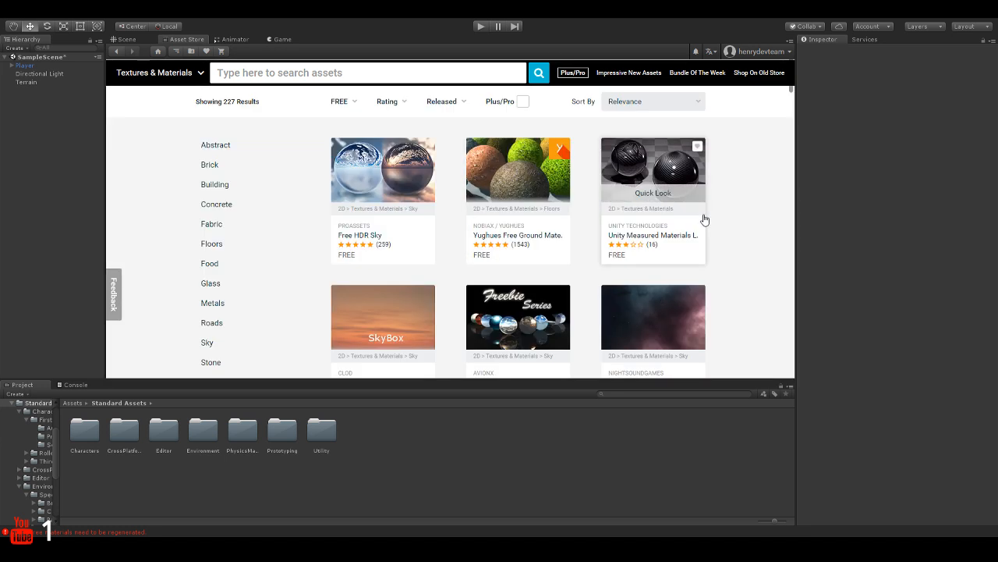
View the Yughues Free Ground Materials asset page and return to the terrain in the Scene view.
click(549, 180)
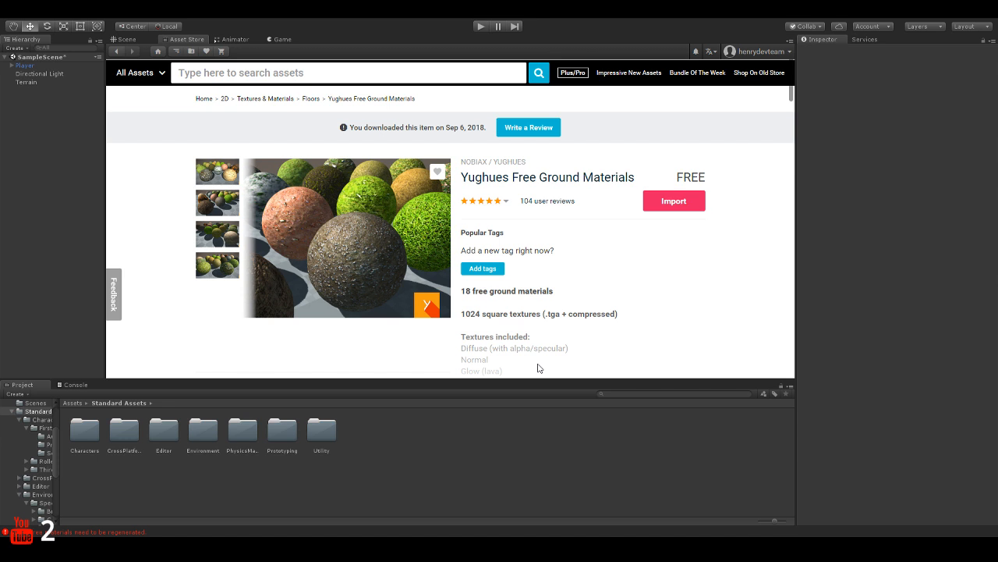
click(127, 39)
right_drag(449, 260, 433, 277)
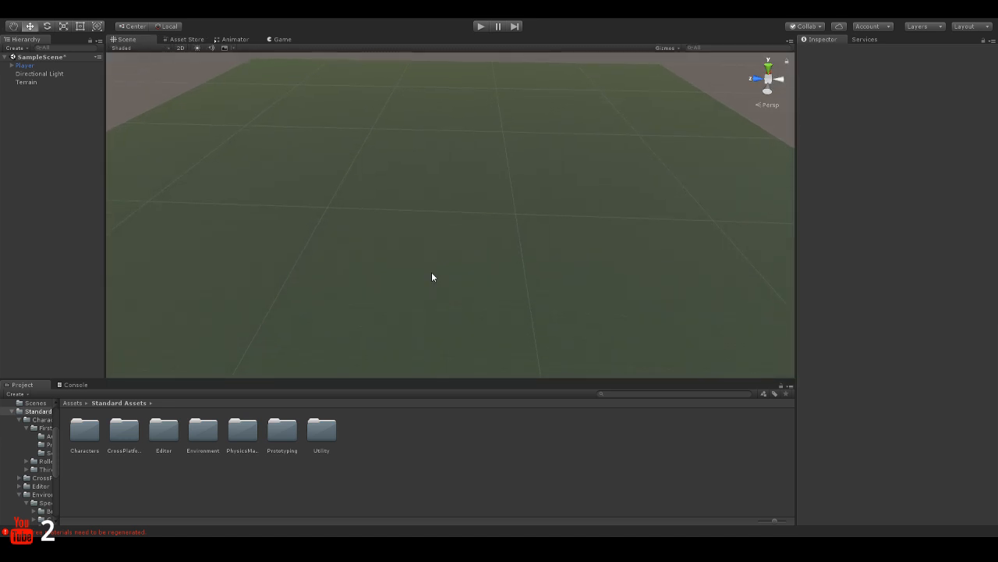
Open the Ground textures pack folder and try to apply Grass & dead leafs 01 to the Terrain.
click(72, 402)
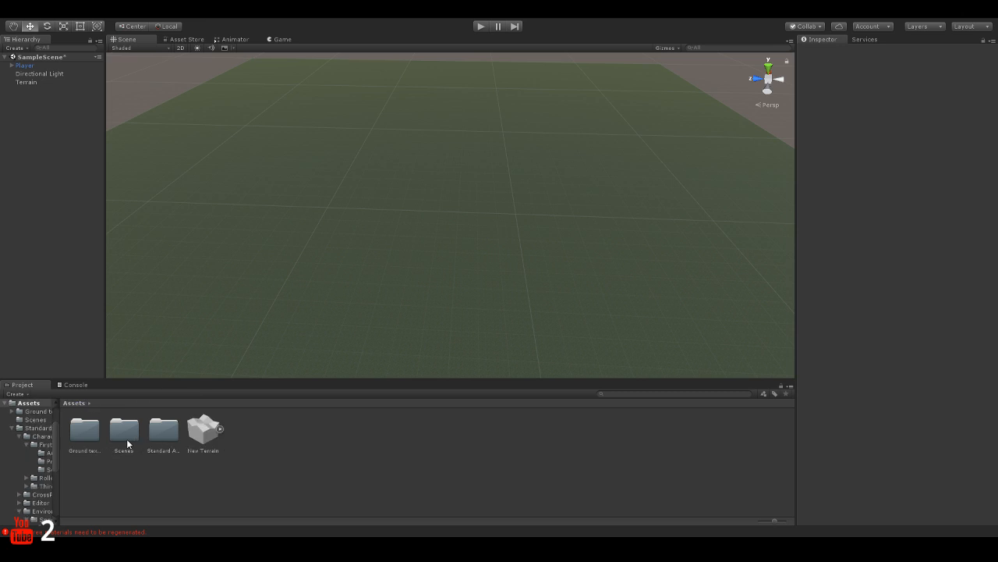
double_click(94, 433)
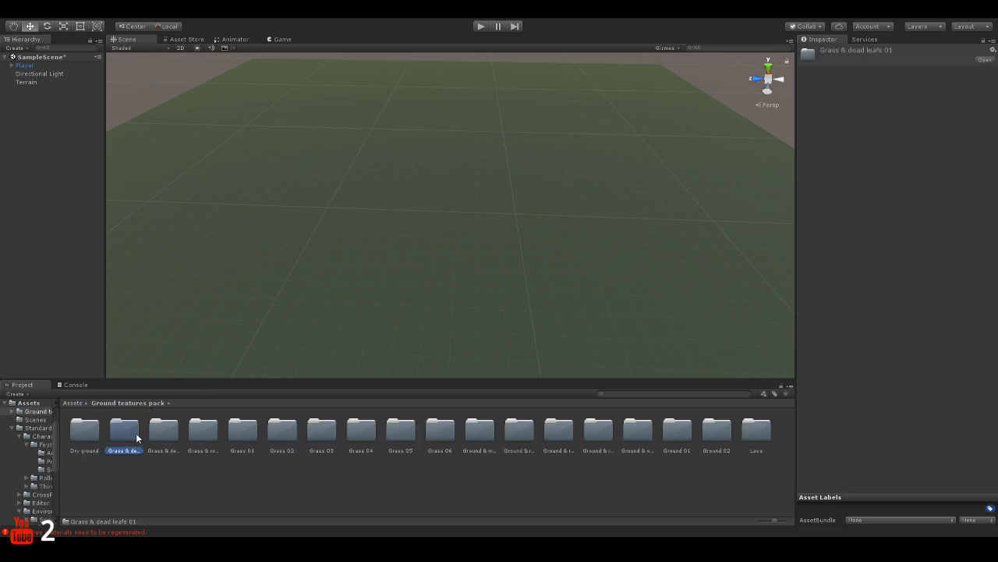
double_click(134, 437)
drag(134, 438, 37, 84)
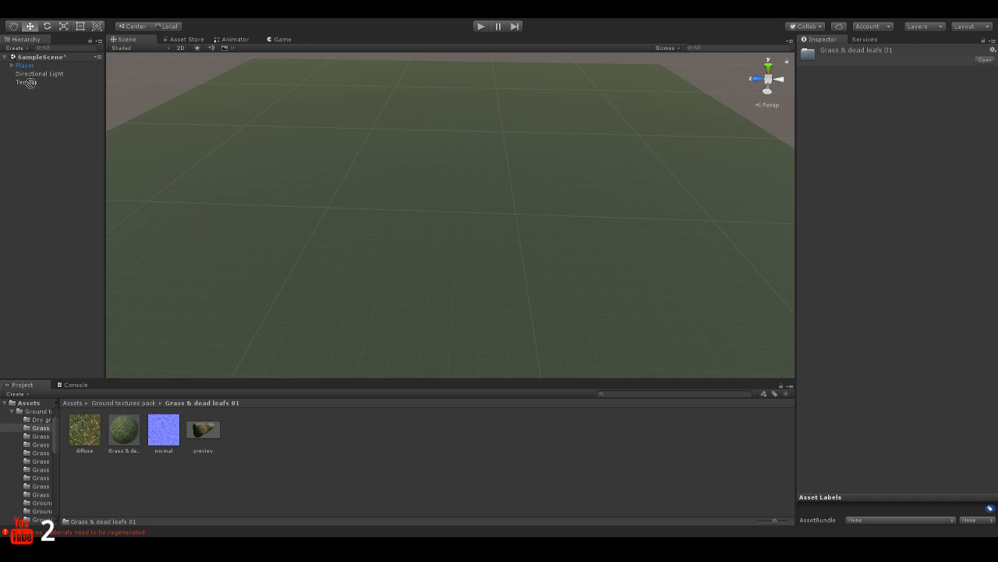
click(29, 82)
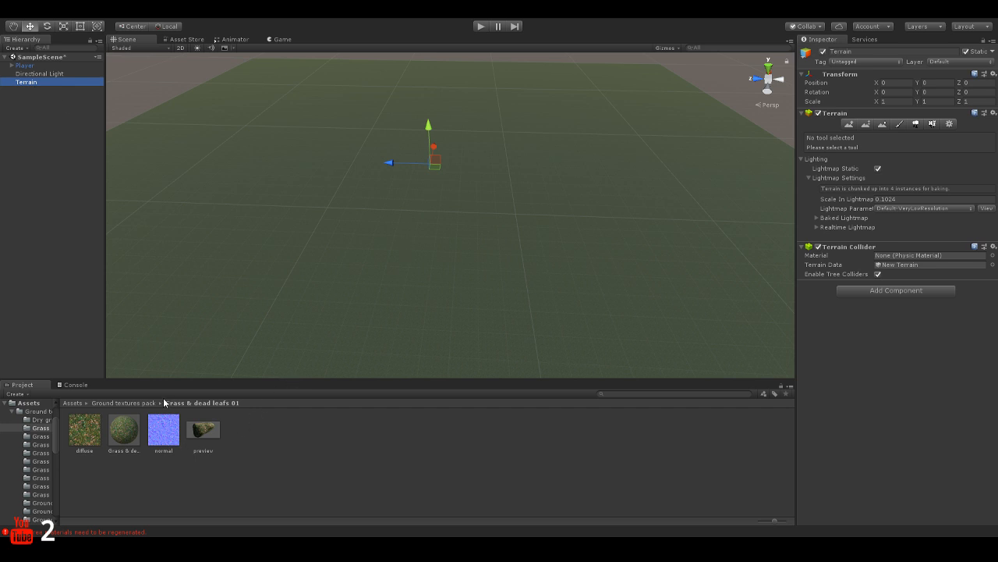
click(136, 404)
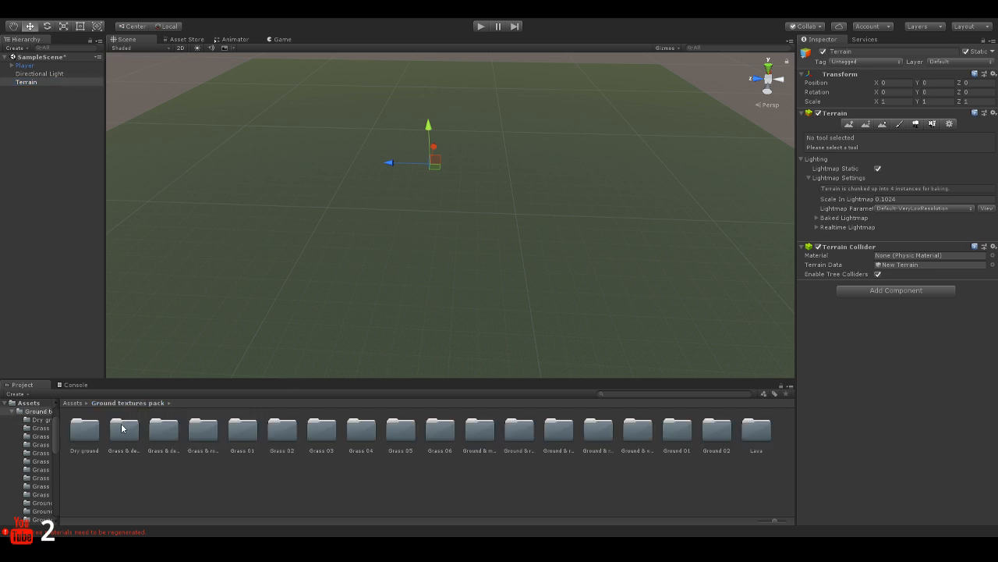
Apply the Grass 01 diffuse and normal textures to the Terrain and view the ground up close.
double_click(234, 450)
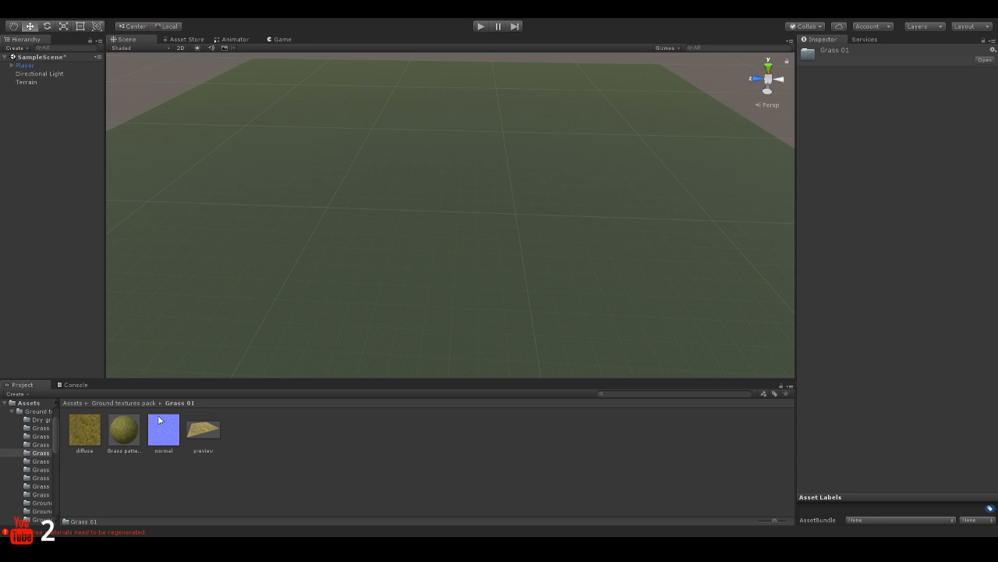
click(33, 81)
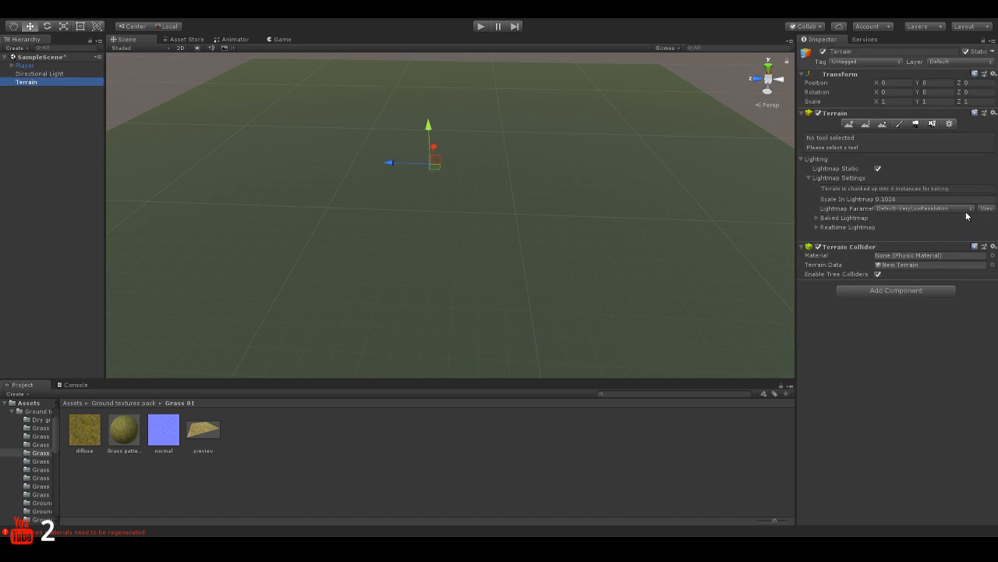
click(902, 123)
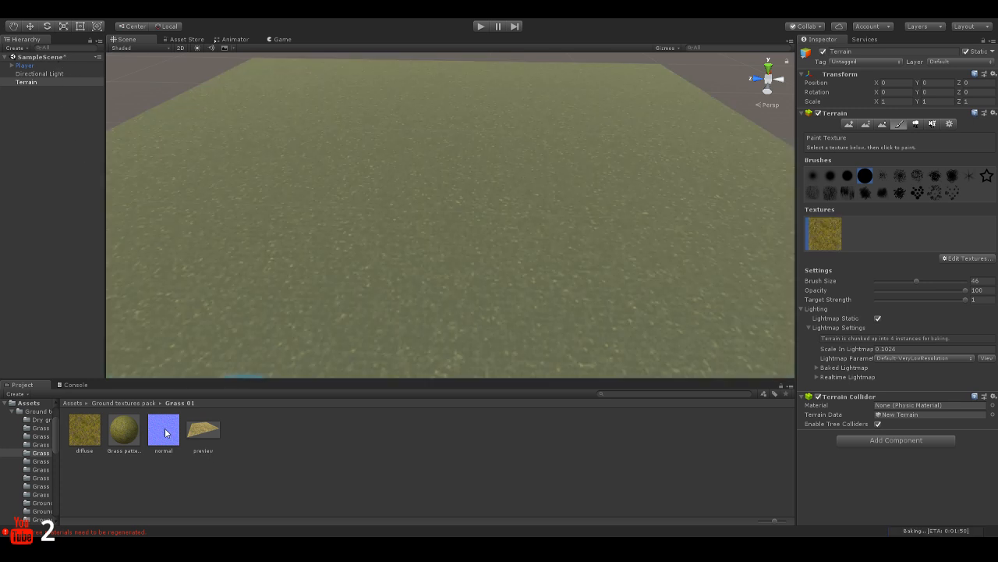
drag(166, 433, 109, 64)
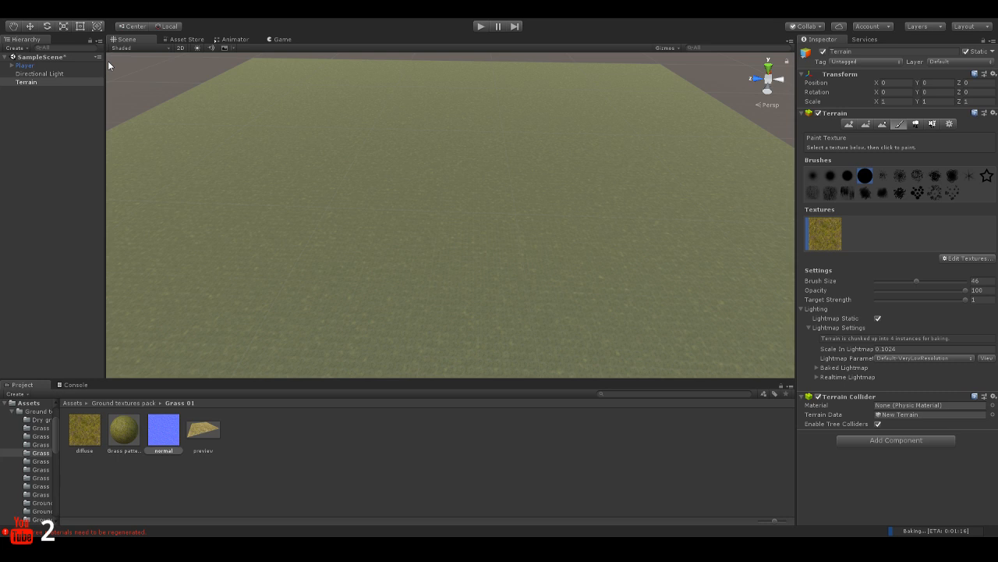
right_drag(351, 234, 353, 243)
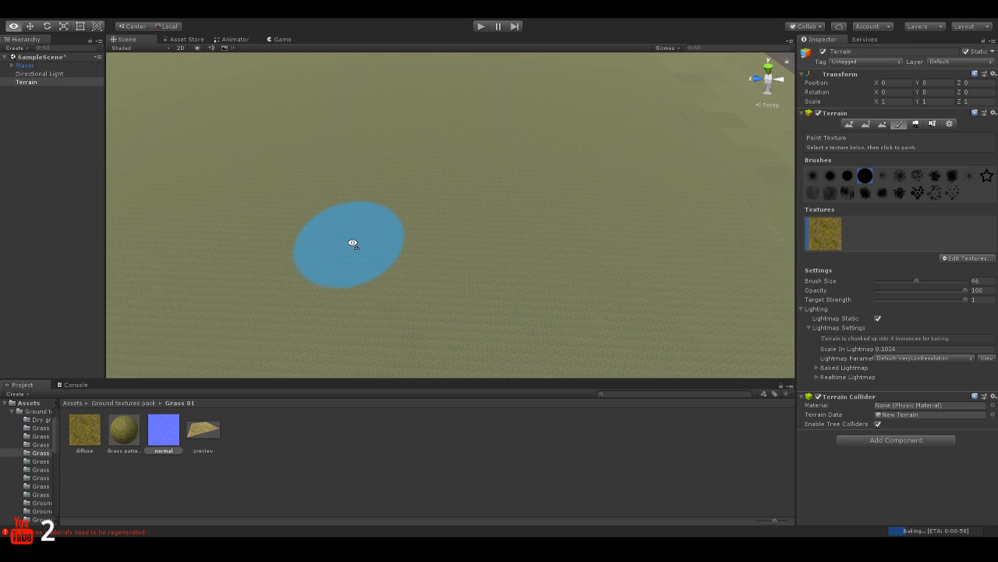
right_drag(353, 244, 361, 193)
key(q)
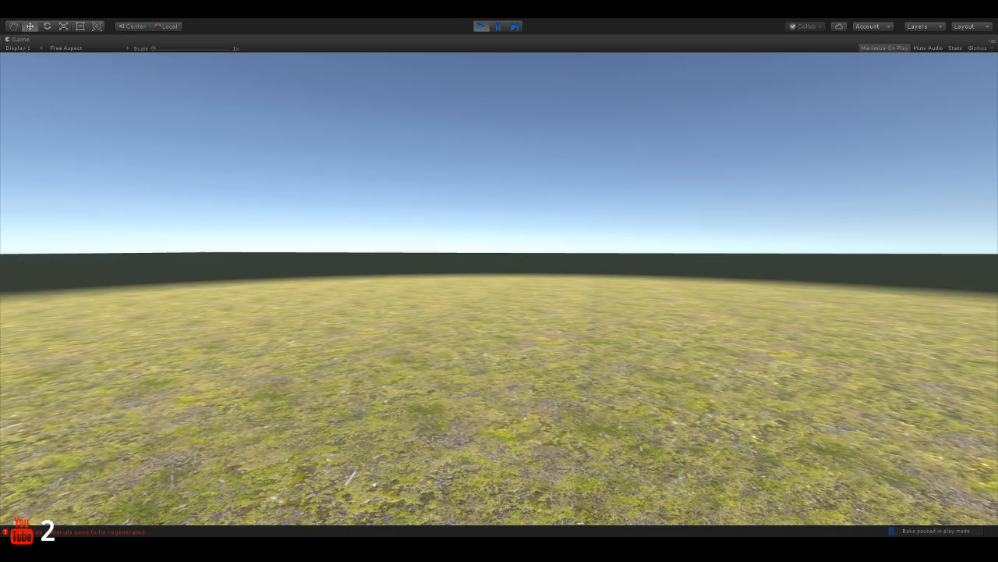
Walk the player forward across the terrain in Play mode to inspect the grass texture, and stop the game.
key(w)
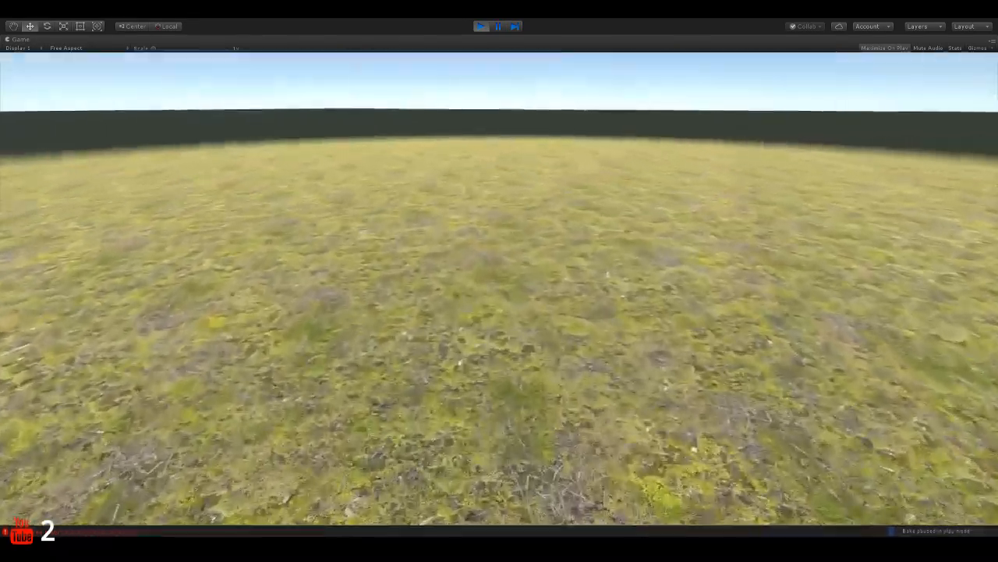
key(w)
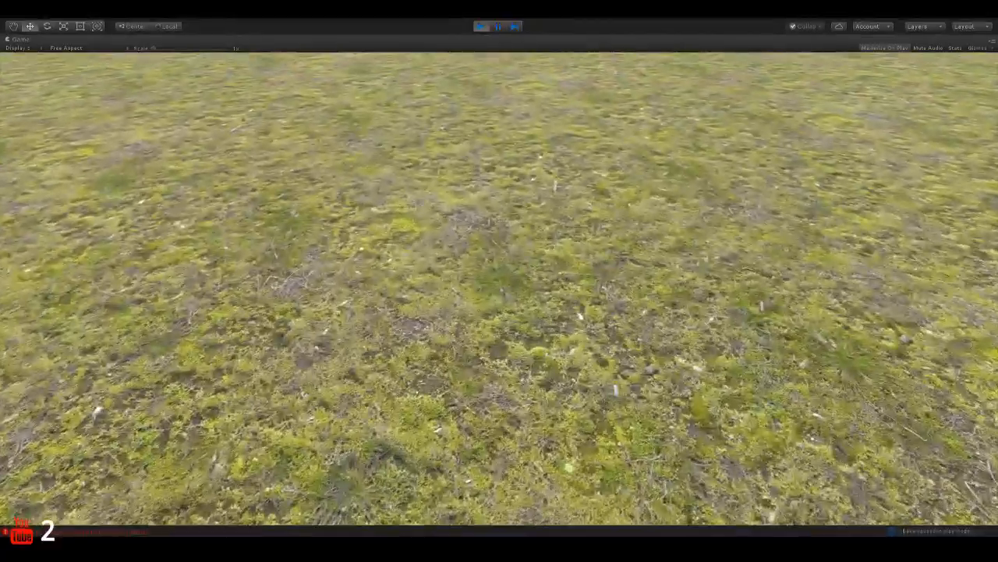
key(w)
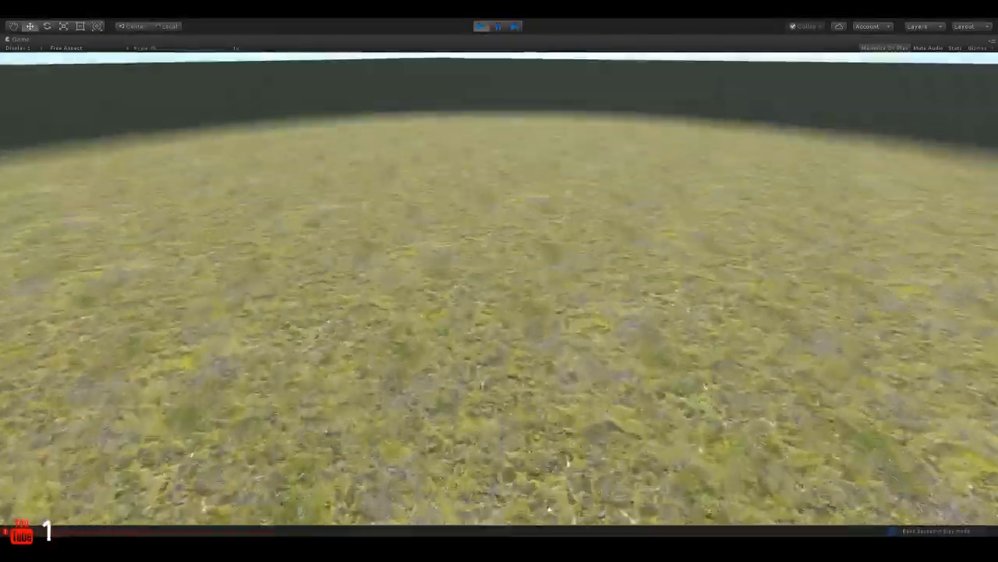
key(w)
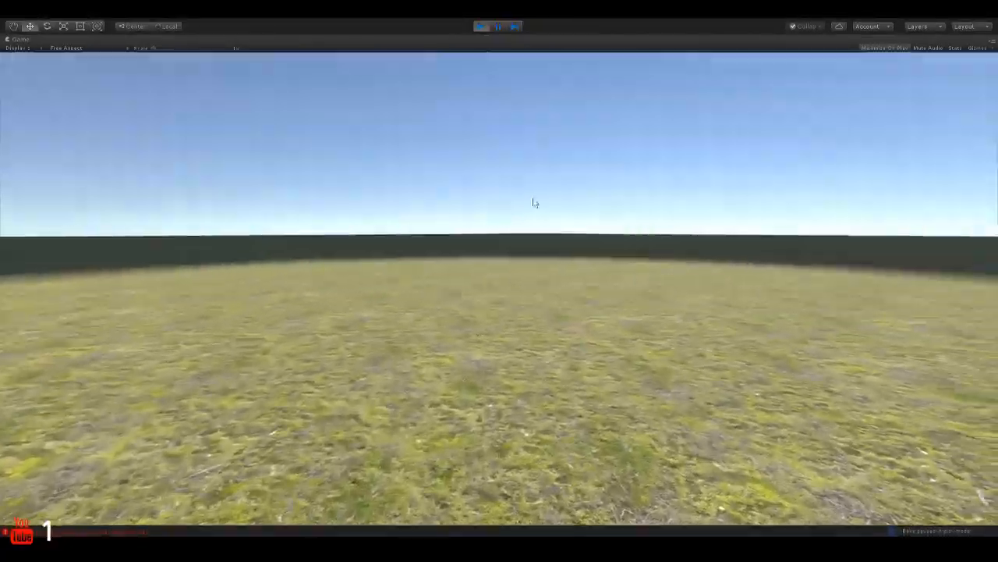
click(480, 26)
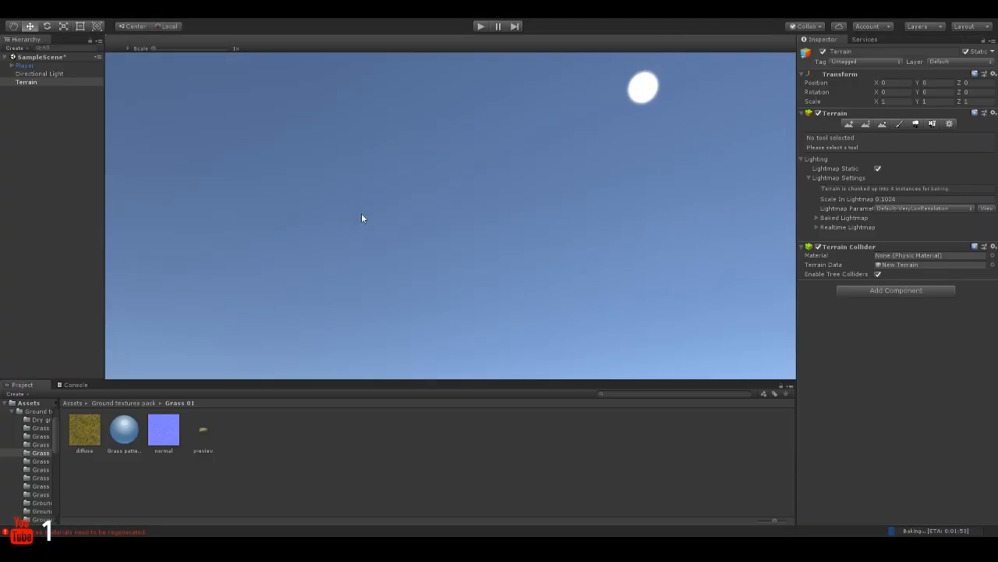
Replace the Terrain's texture with the Grass 04 diffuse and normal maps and briefly test it in Play mode.
click(148, 403)
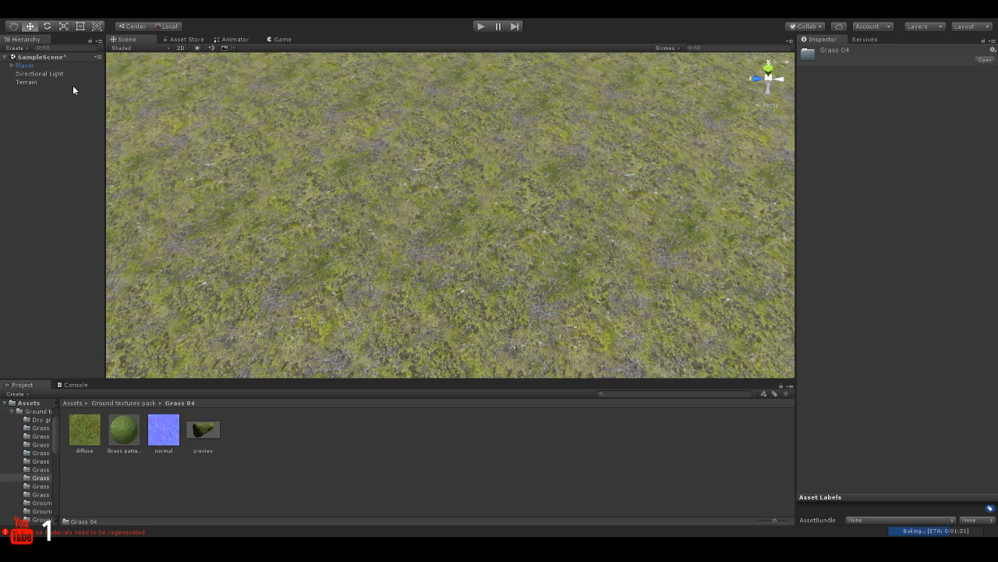
click(24, 83)
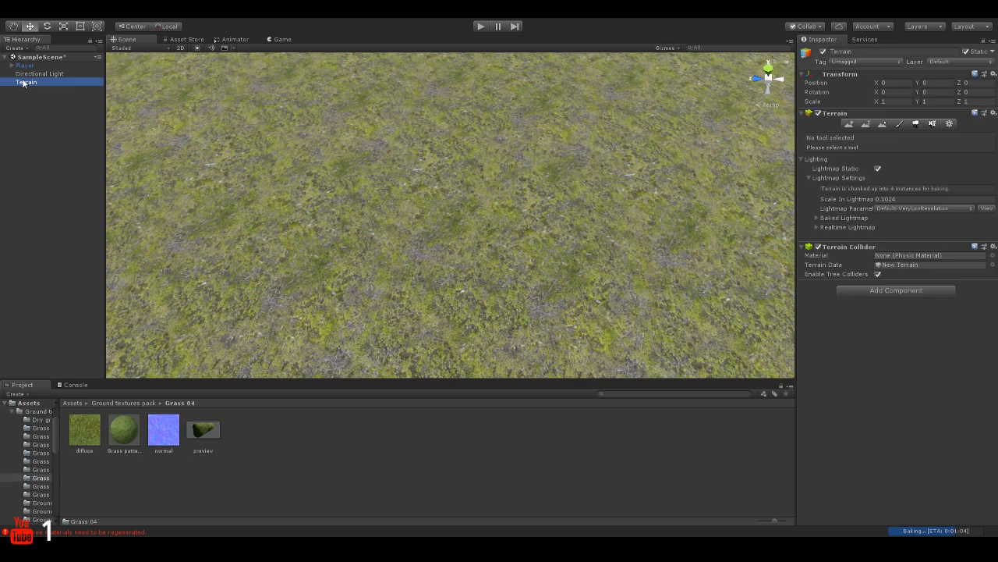
click(898, 124)
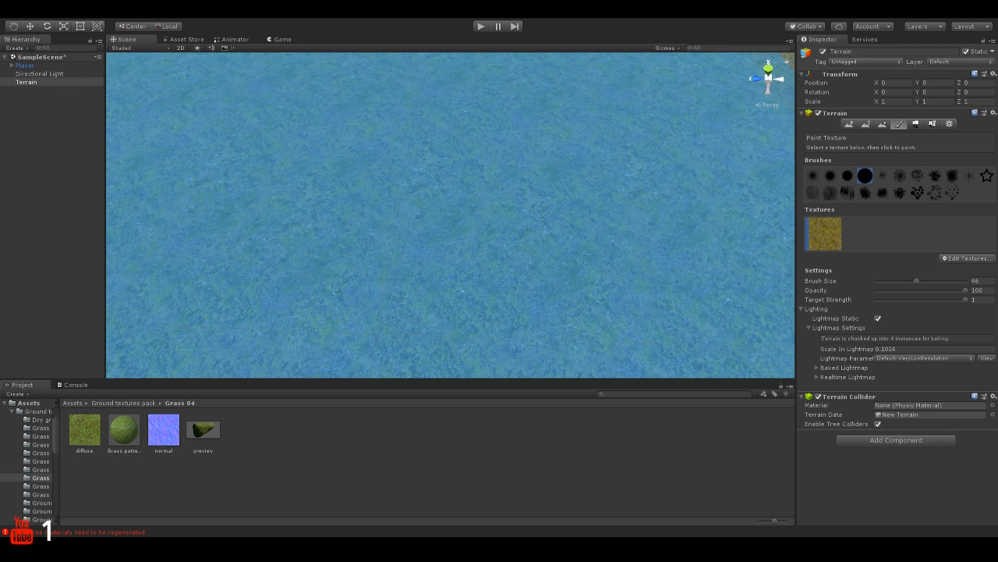
drag(96, 430, 52, 83)
drag(165, 435, 101, 53)
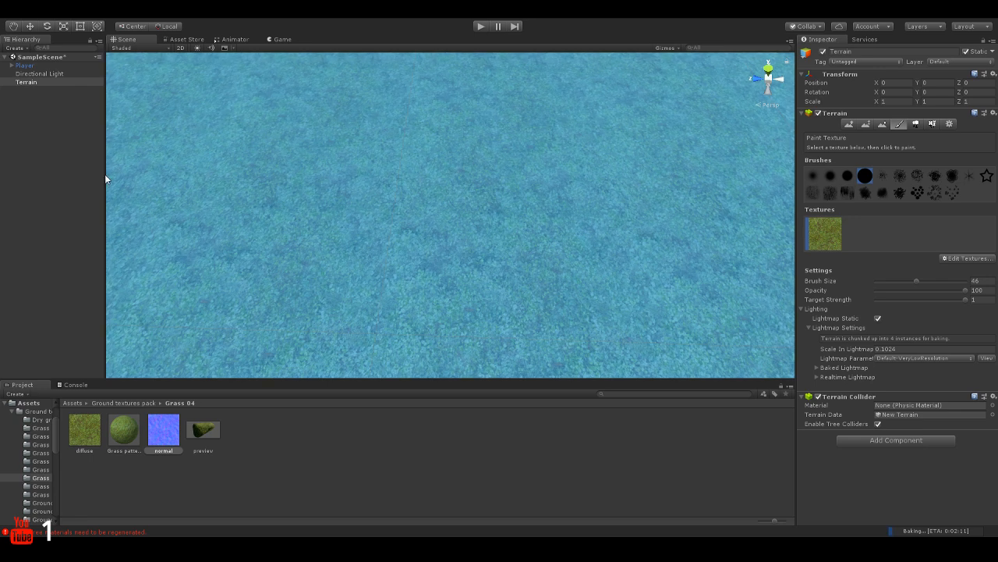
click(479, 28)
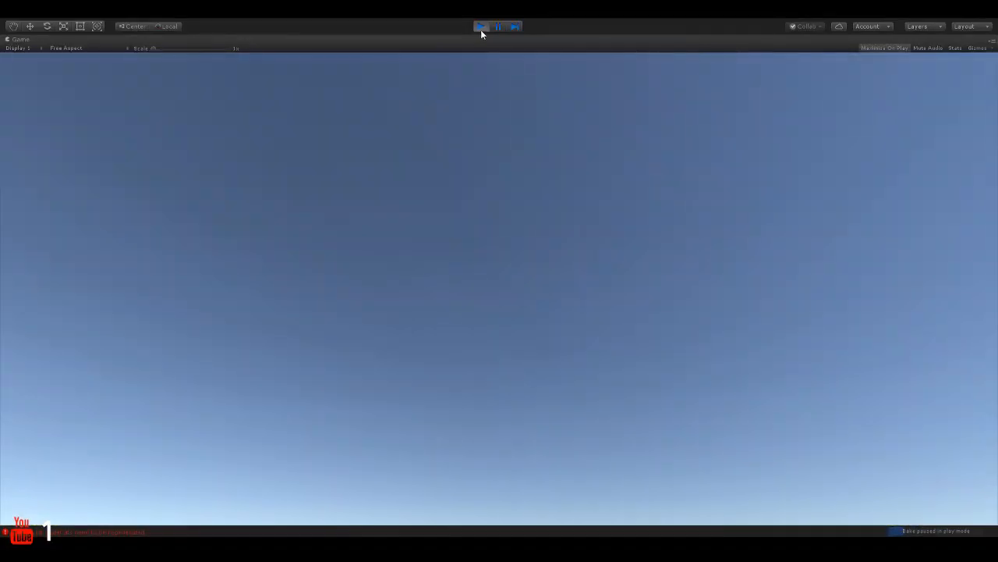
click(480, 28)
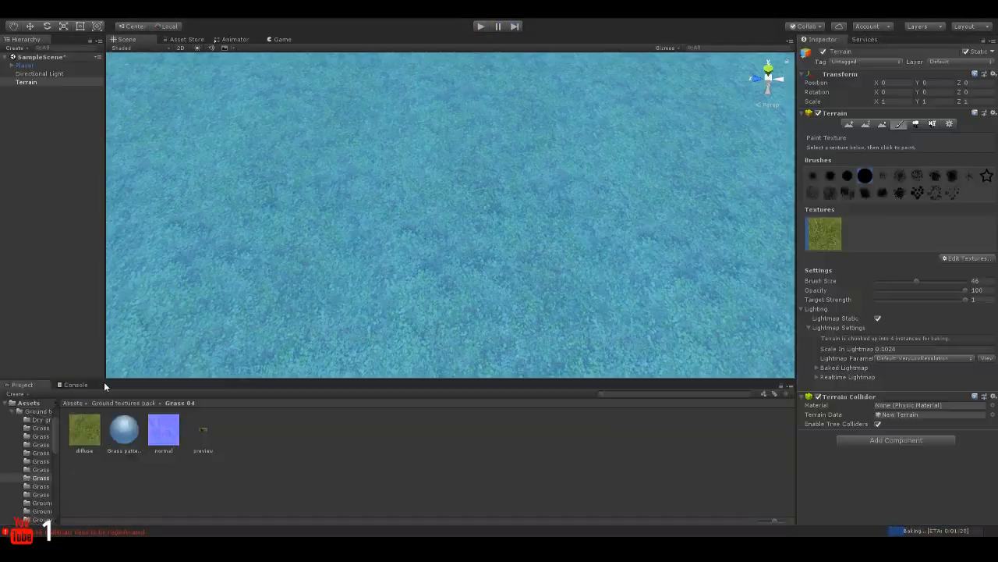
Replace the Terrain's texture with the Grass 06 texture from the Ground textures pack.
click(120, 402)
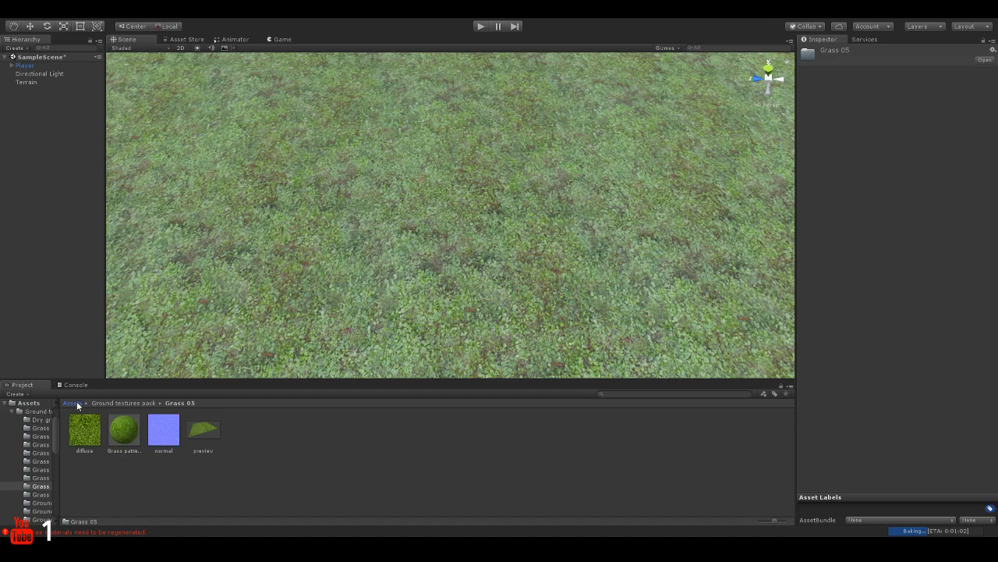
click(74, 403)
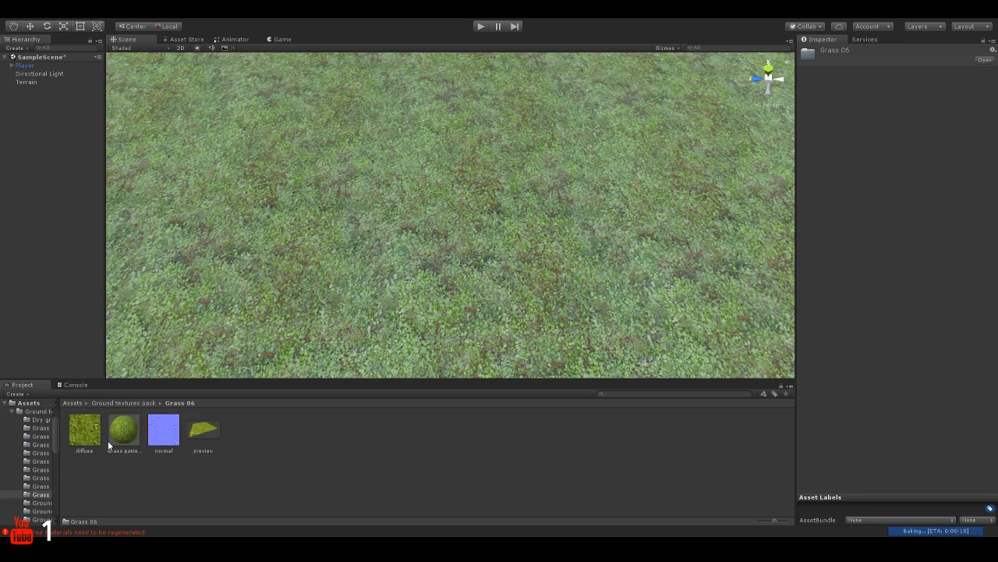
click(27, 83)
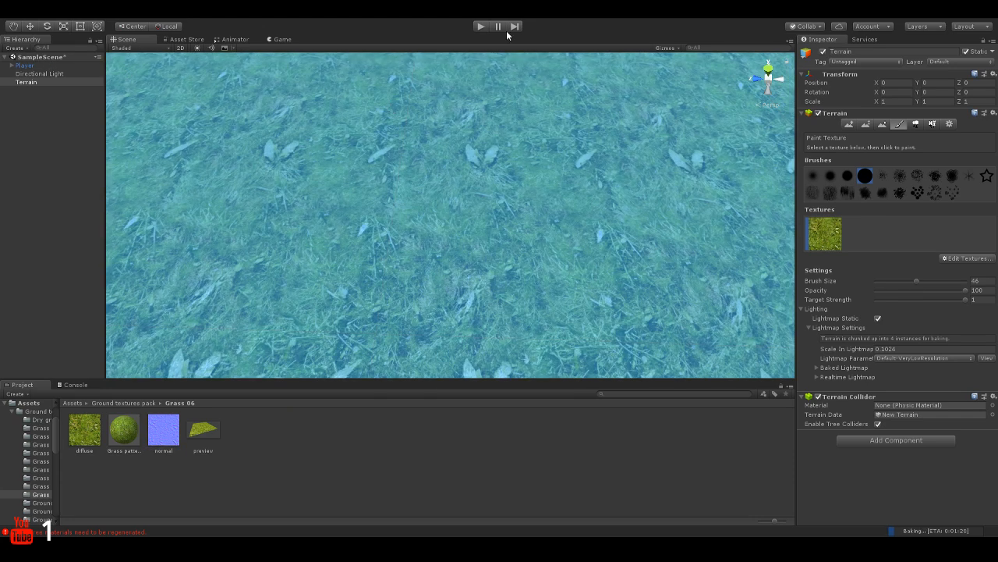
Run the scene twice in Play mode to check the ground texture, stopping the game each time.
click(481, 26)
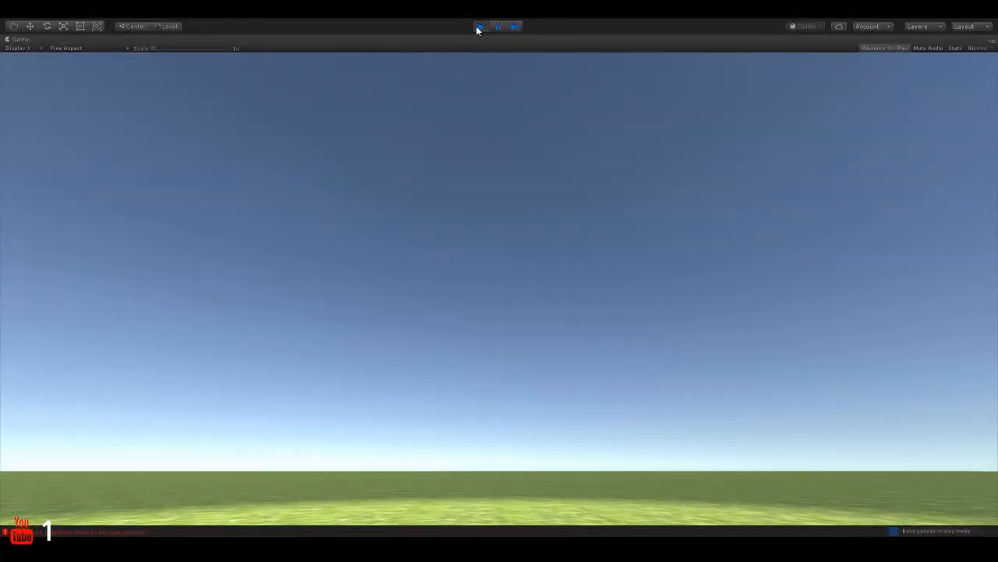
click(476, 26)
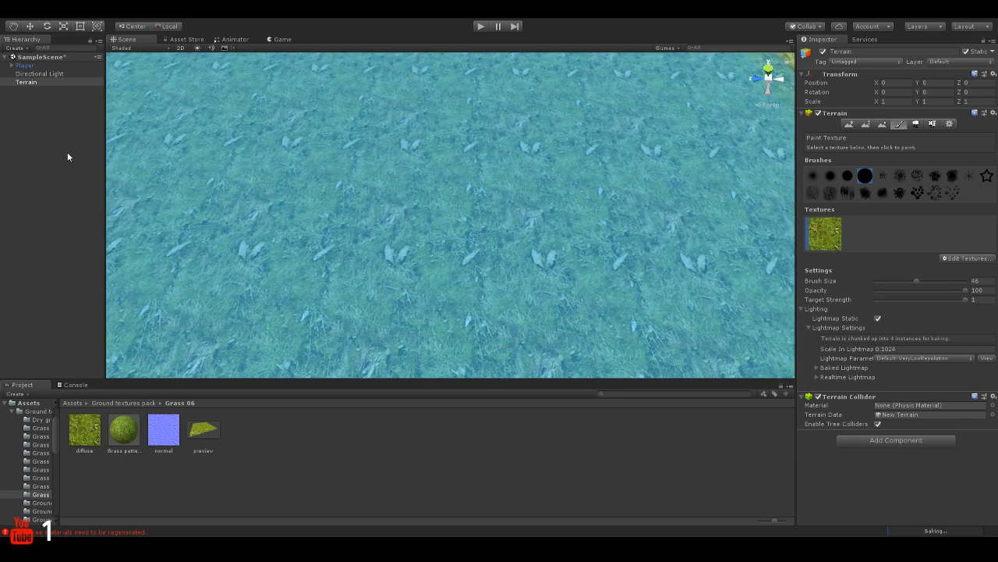
click(485, 29)
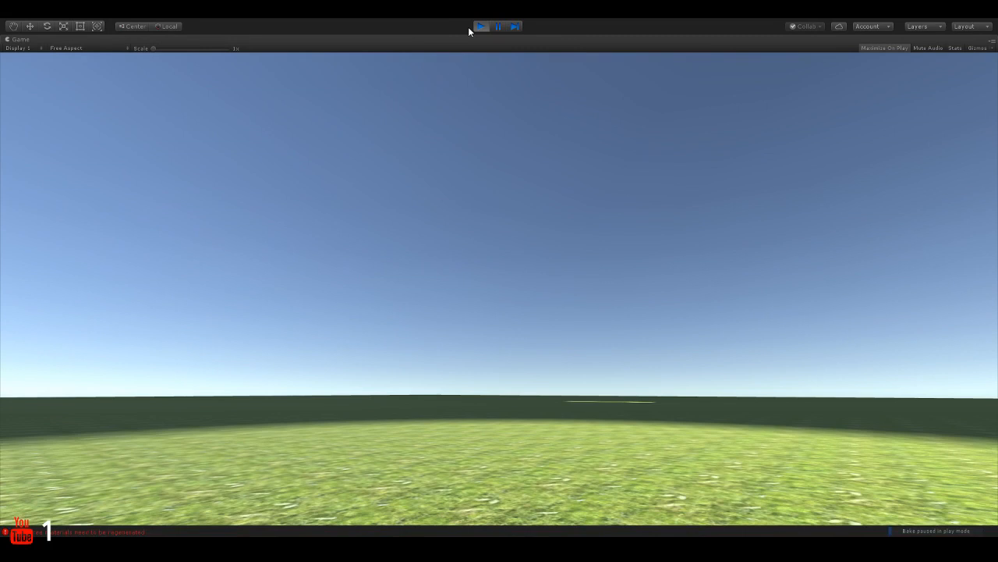
click(480, 27)
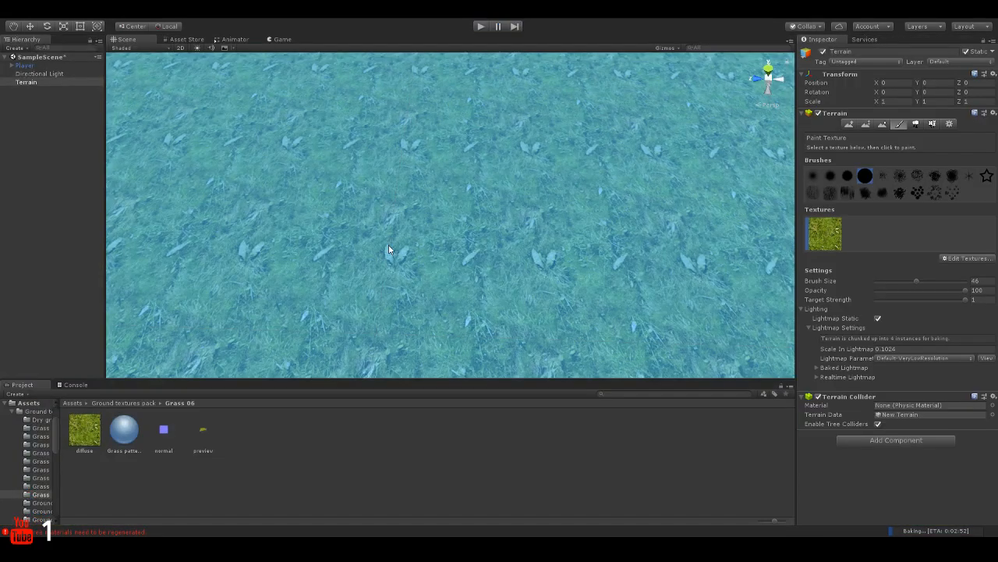
Look through the grass and Ground & rocks folders of the Ground textures pack for other textures.
click(129, 403)
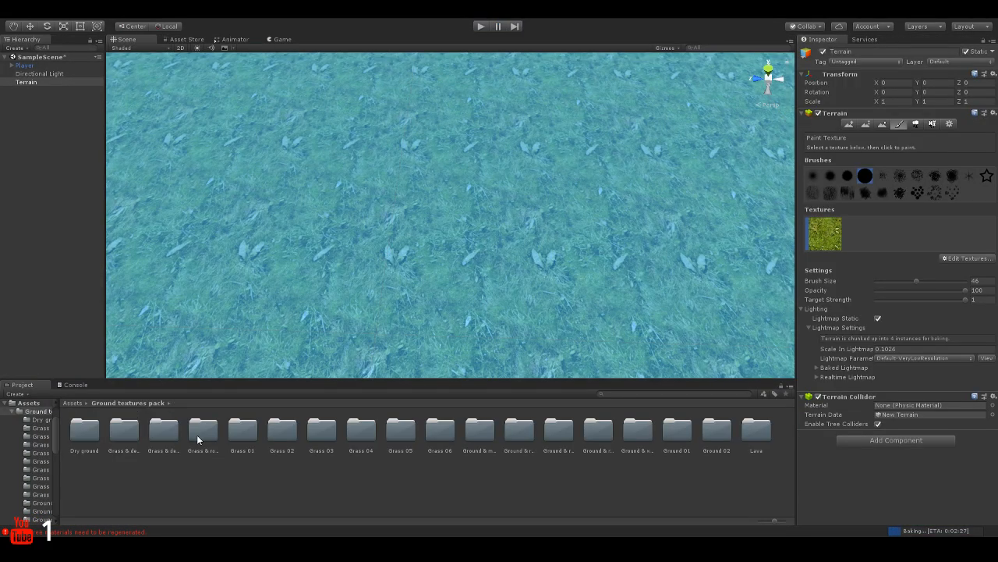
click(242, 433)
click(320, 433)
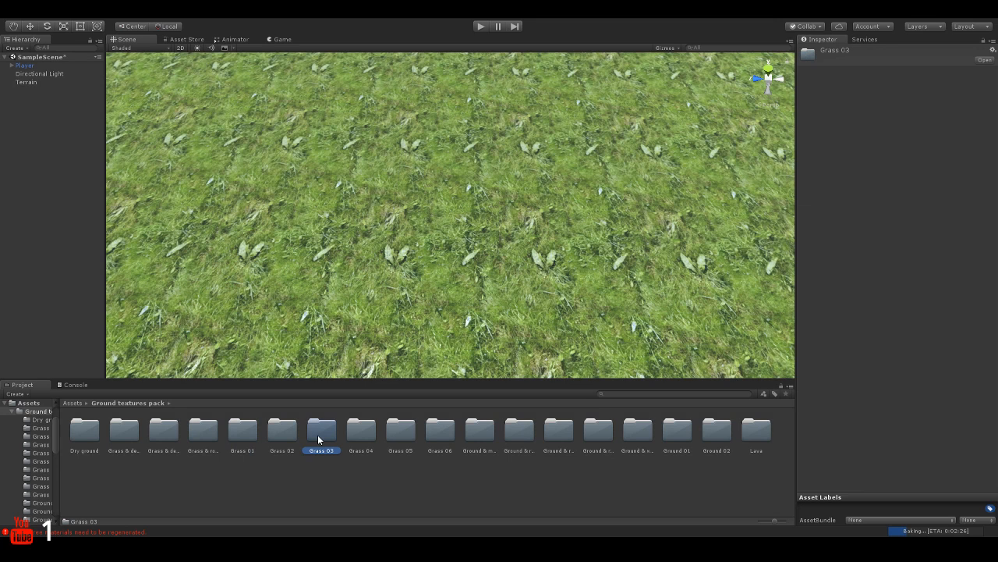
click(460, 445)
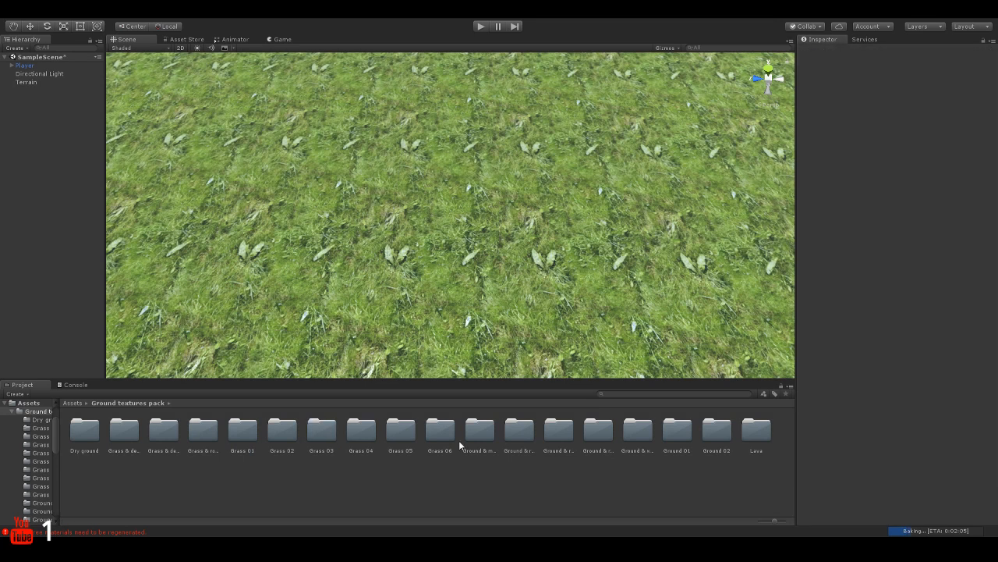
double_click(478, 441)
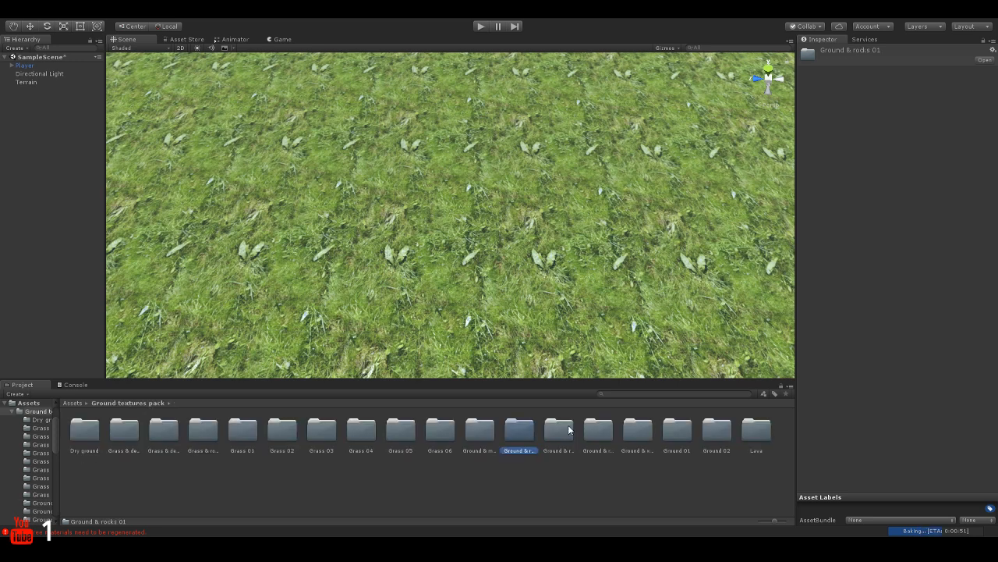
click(568, 429)
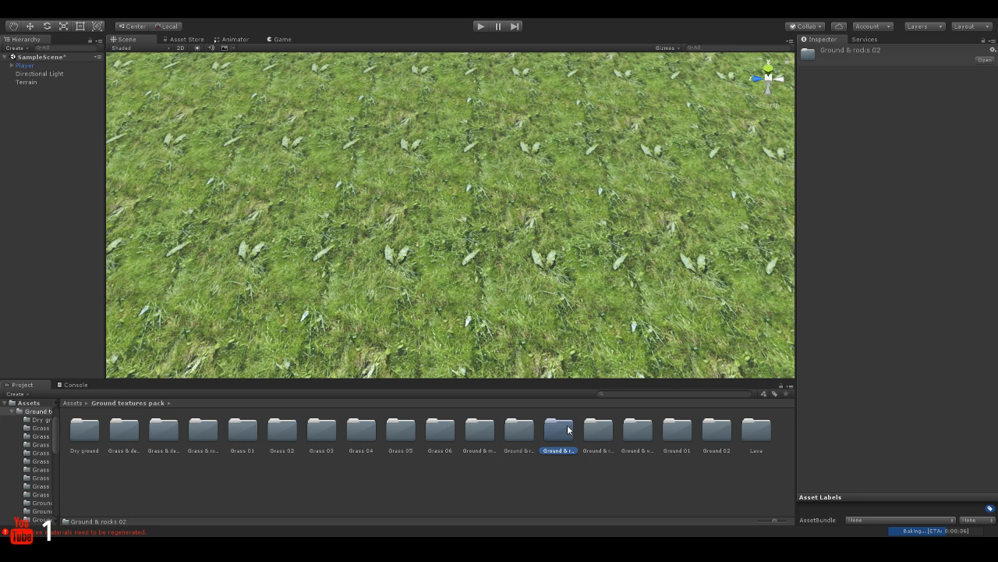
click(637, 431)
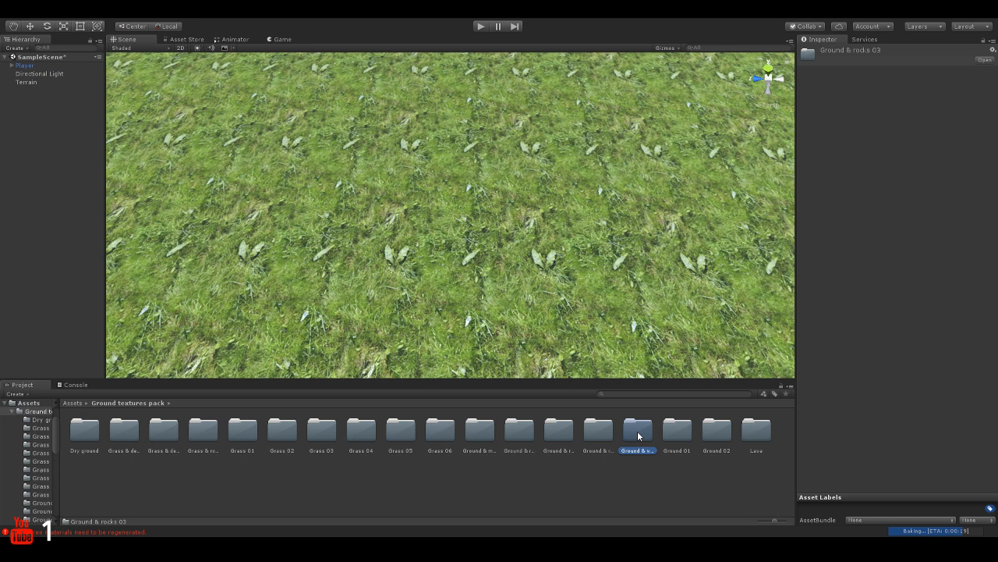
Look through the Ground & weeds and Lava folders of the Ground textures pack.
double_click(637, 431)
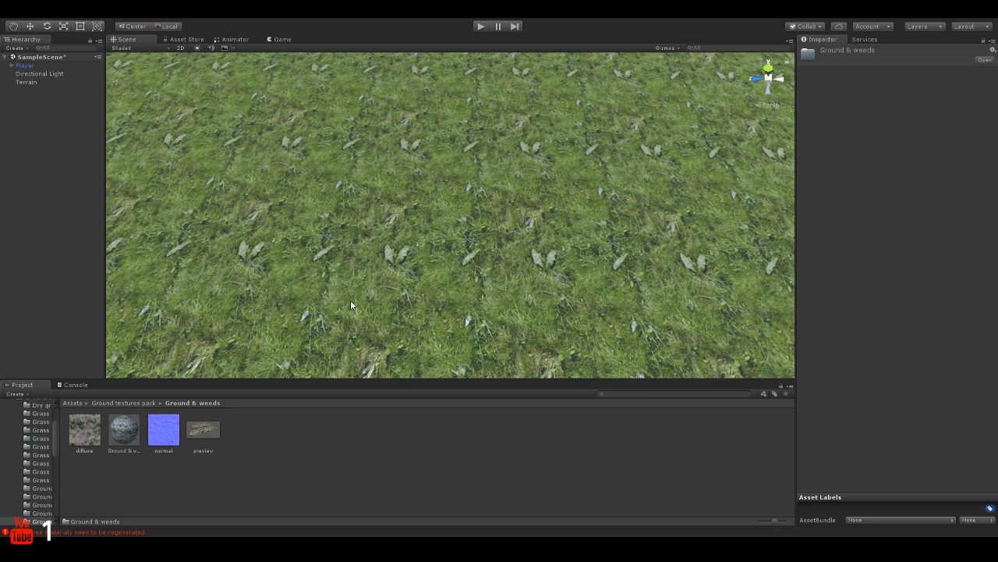
right_drag(365, 296, 351, 257)
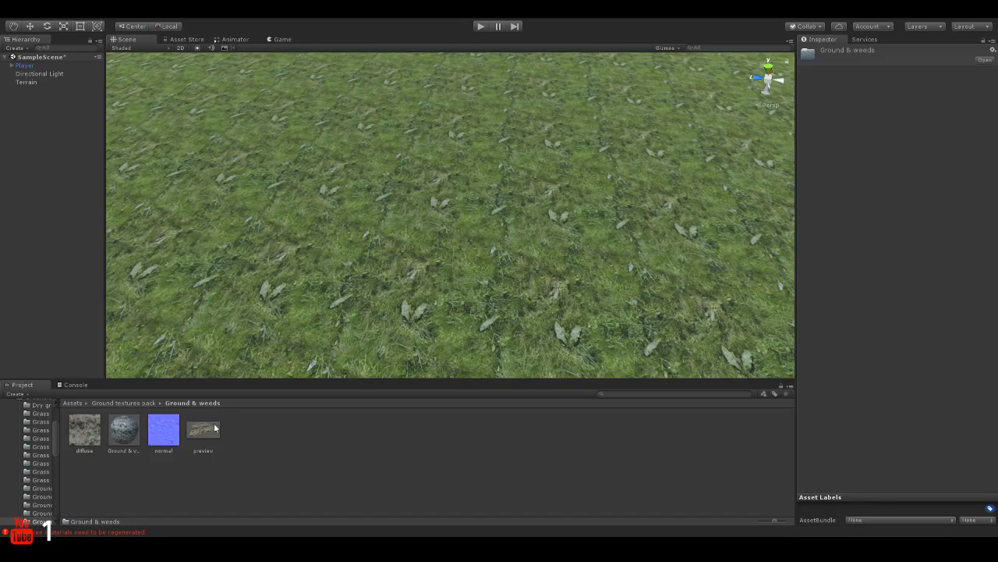
click(136, 402)
click(753, 431)
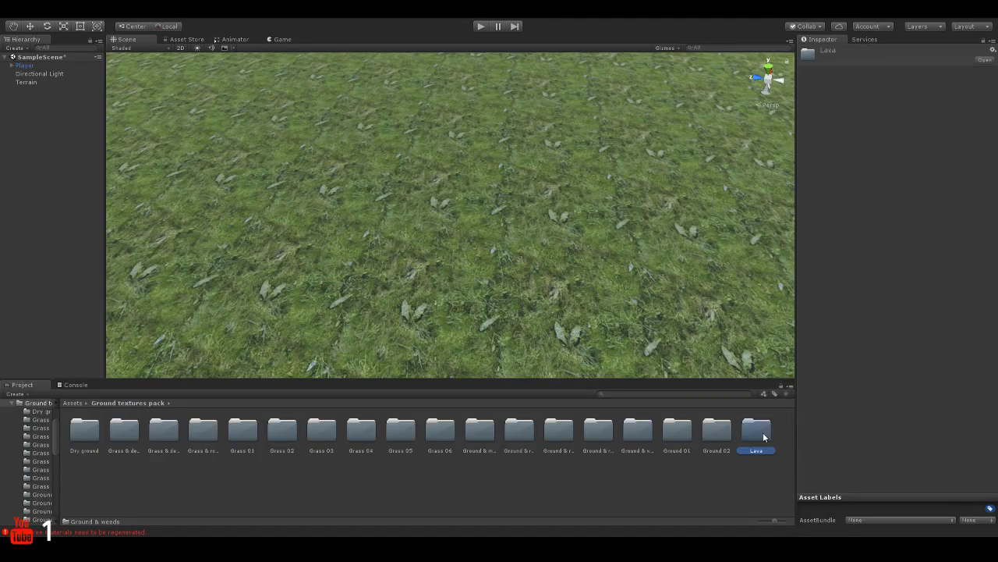
double_click(761, 440)
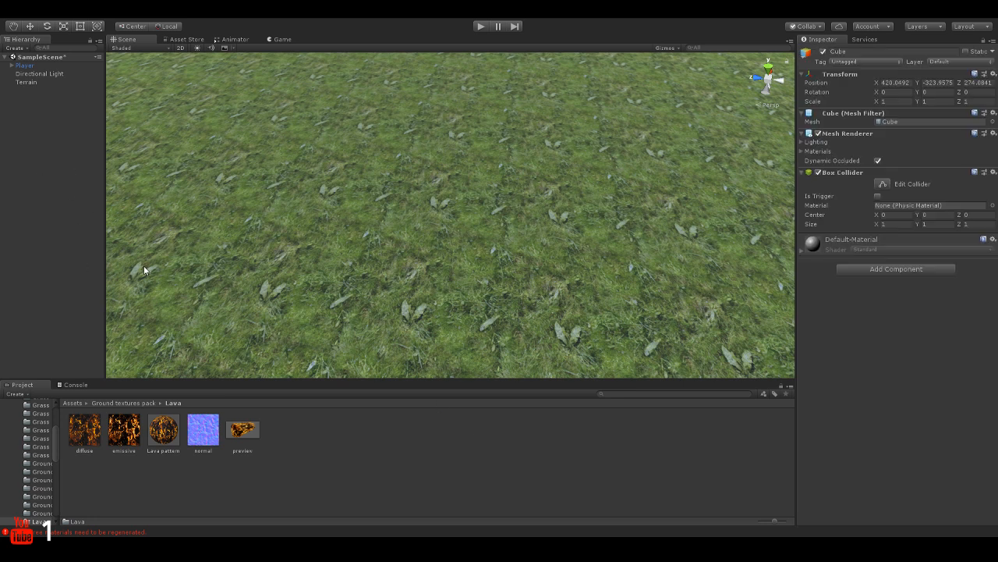
key(f)
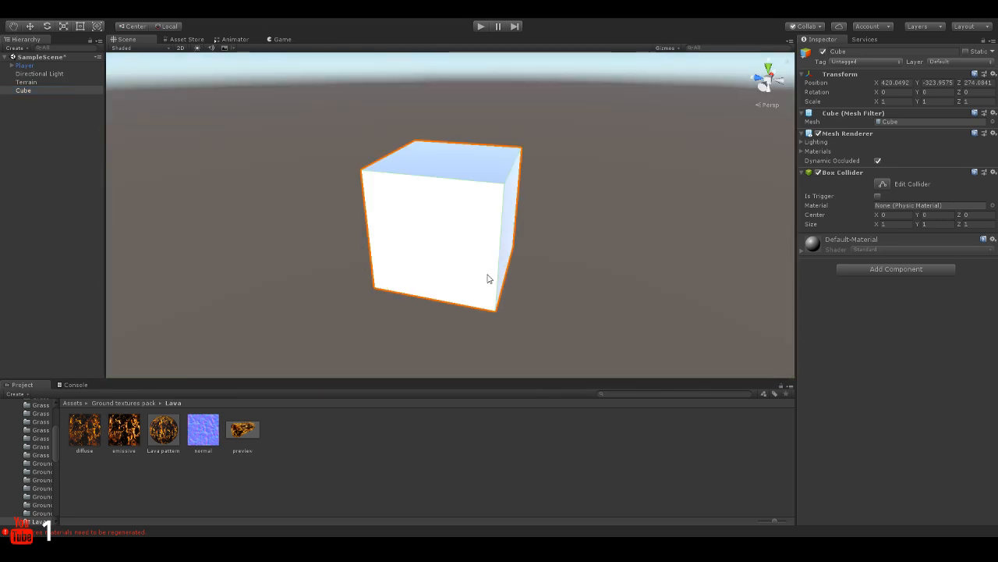
click(30, 25)
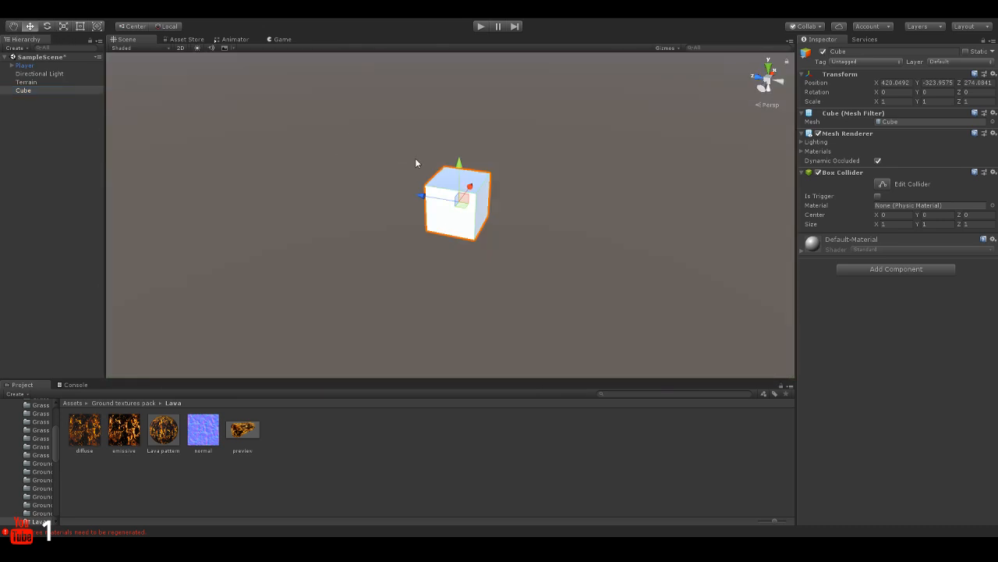
drag(459, 164, 430, 83)
key(f)
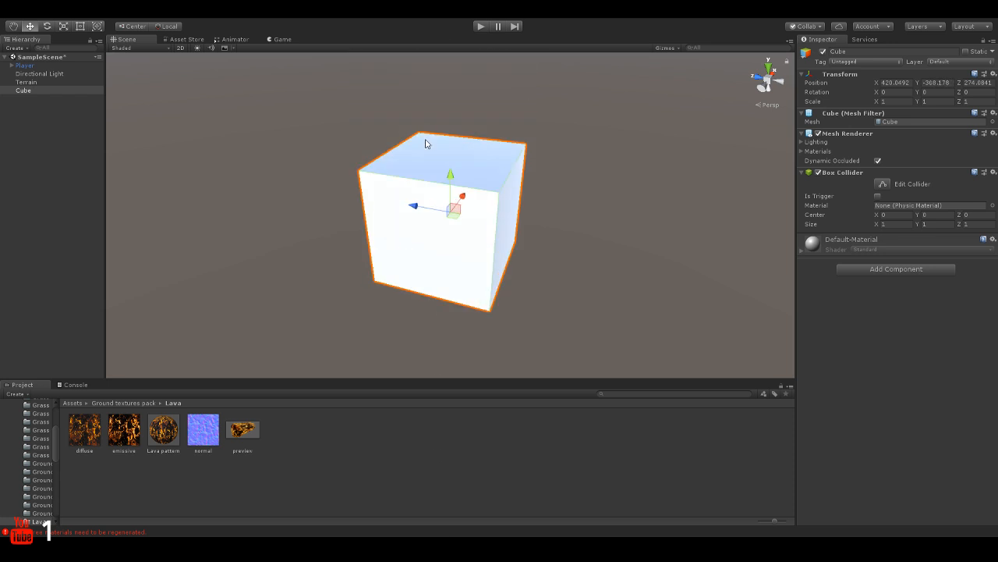
alt+drag(448, 179, 350, 281)
key(Delete)
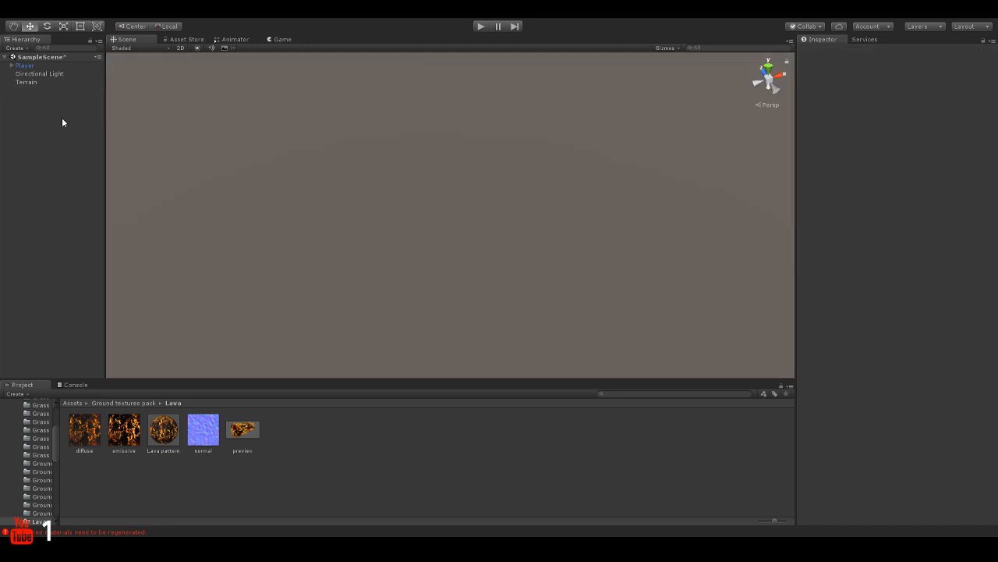
Bring the Terrain back into the Scene view and examine its grass surface up close.
click(43, 81)
click(44, 83)
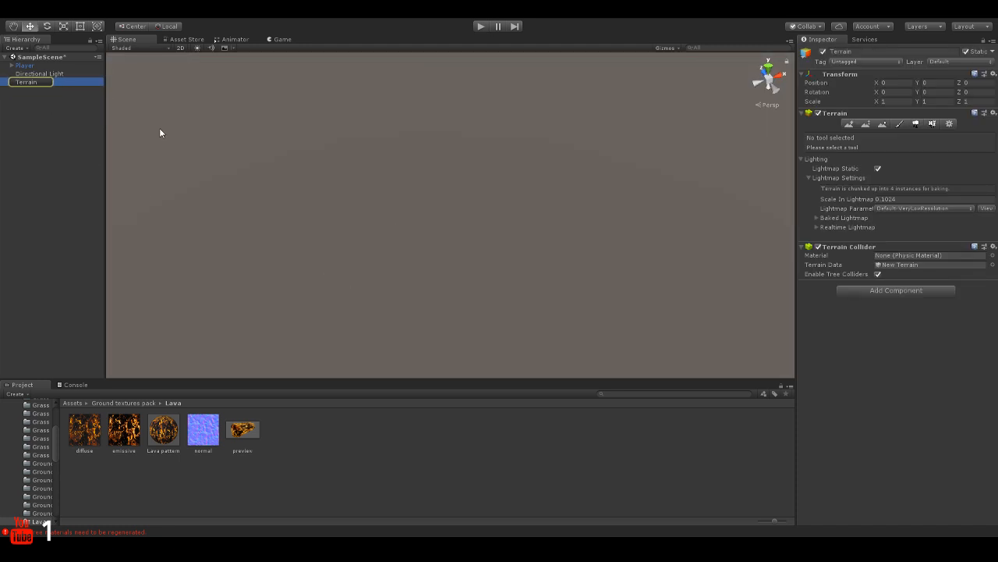
key(f)
scroll(434, 251, up, 8)
right_drag(434, 251, 393, 476)
scroll(441, 195, up, 5)
key(s)
key(w)
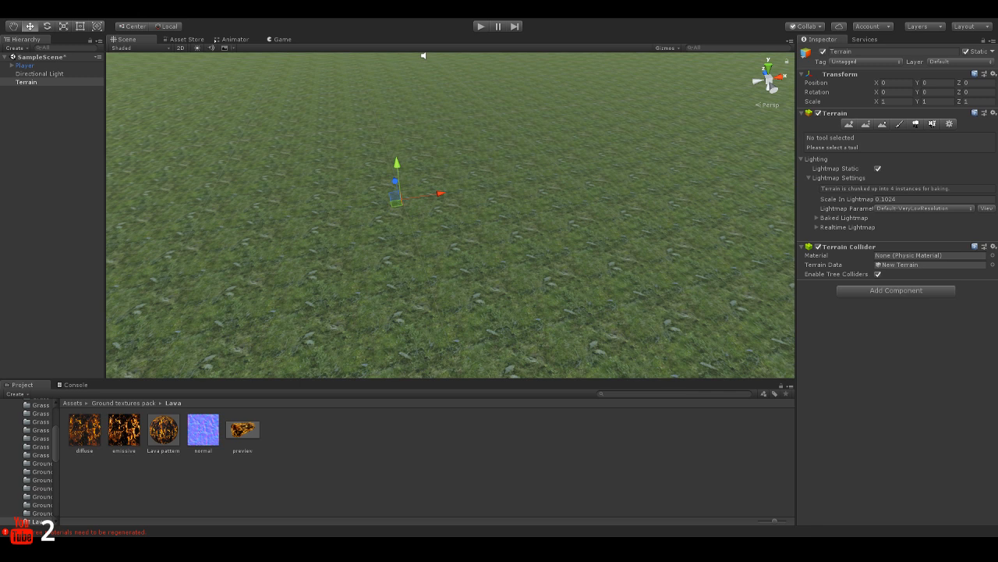
Try placing the Lava folder's preview image on the Terrain and check the image's import settings.
click(303, 433)
drag(242, 429, 393, 289)
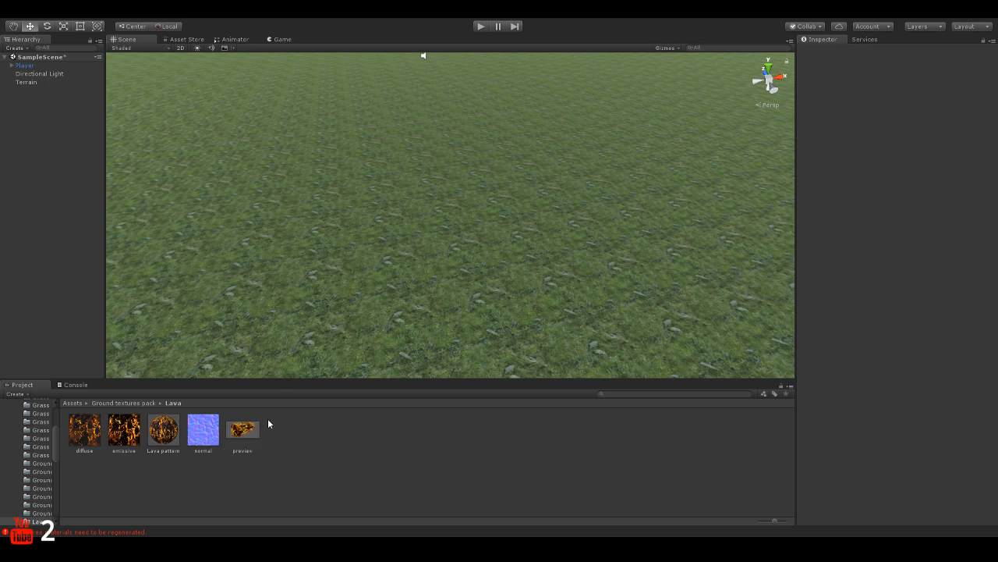
click(252, 435)
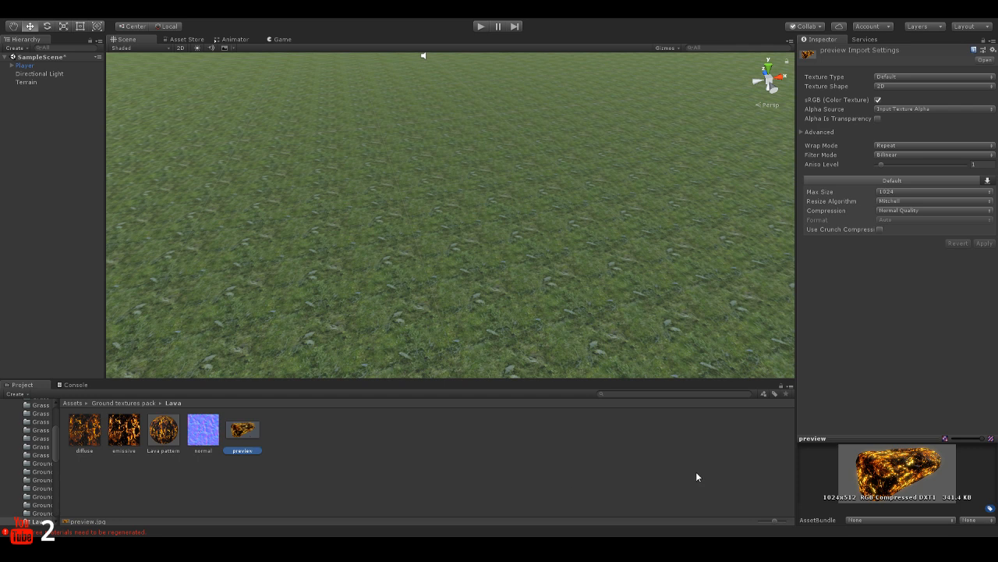
click(397, 477)
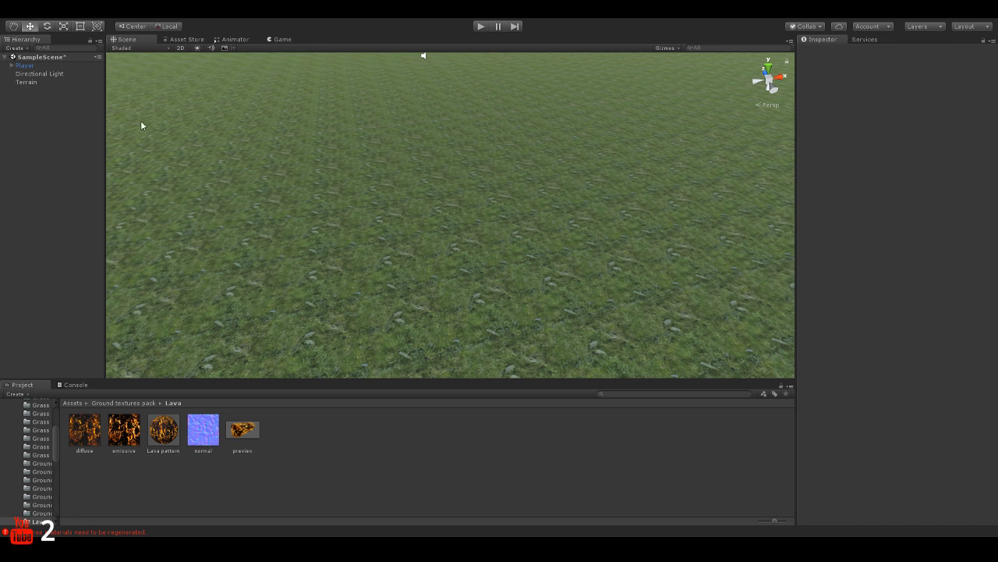
Add a new cube and place it above the terrain at about X 253.9, Y 4.1, Z 245.4.
click(265, 162)
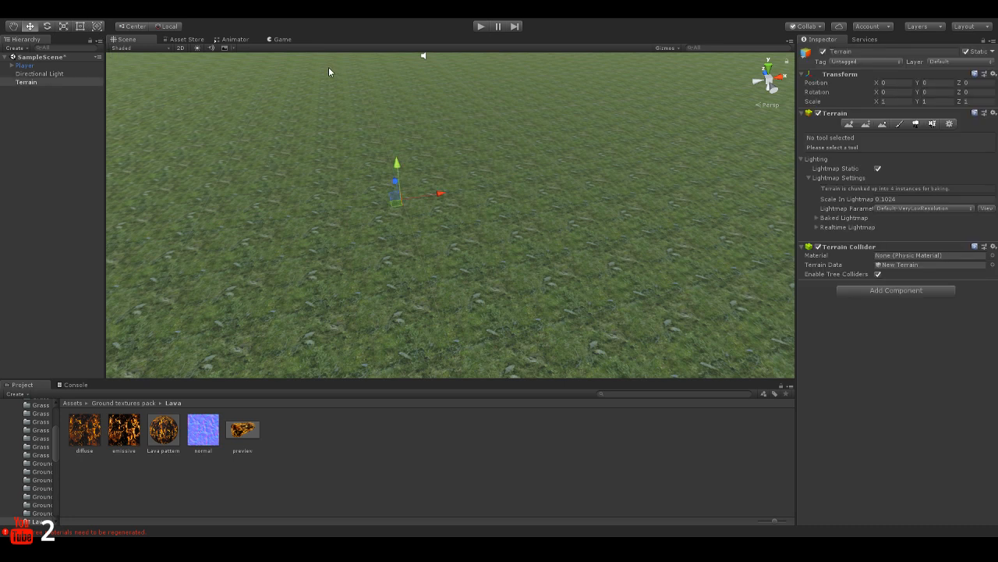
click(262, 52)
drag(452, 178, 460, 63)
right_drag(456, 156, 468, 81)
drag(410, 171, 451, 257)
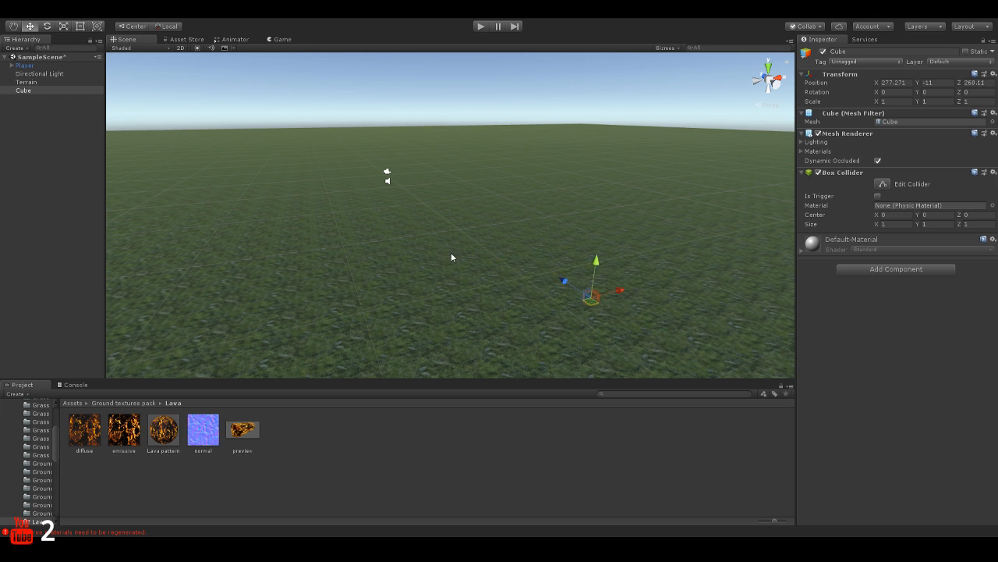
drag(623, 302, 394, 241)
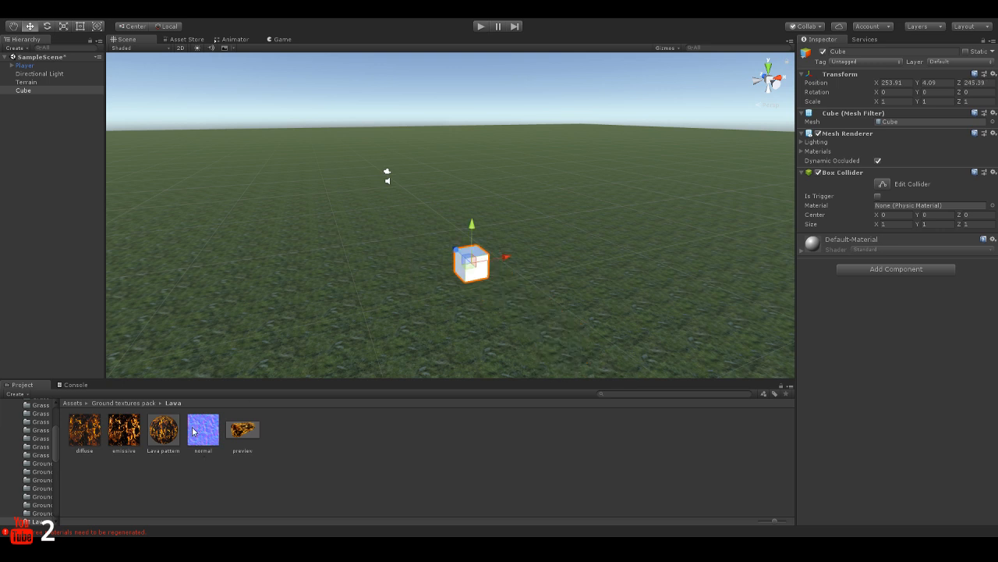
Apply the Lava pattern material to the cube and sink it into the ground to about Y -0.46.
drag(163, 429, 519, 248)
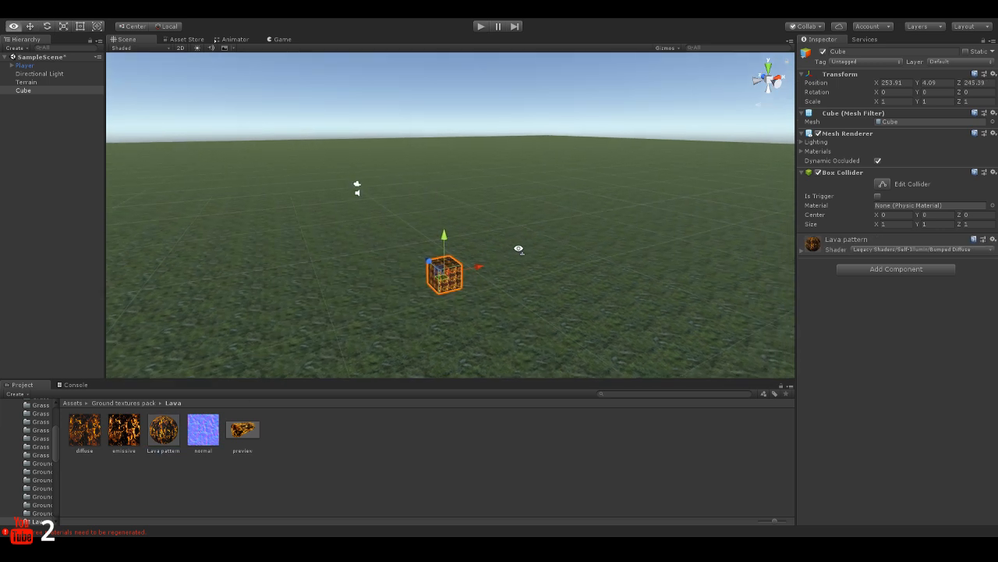
right_drag(519, 248, 442, 212)
key(w)
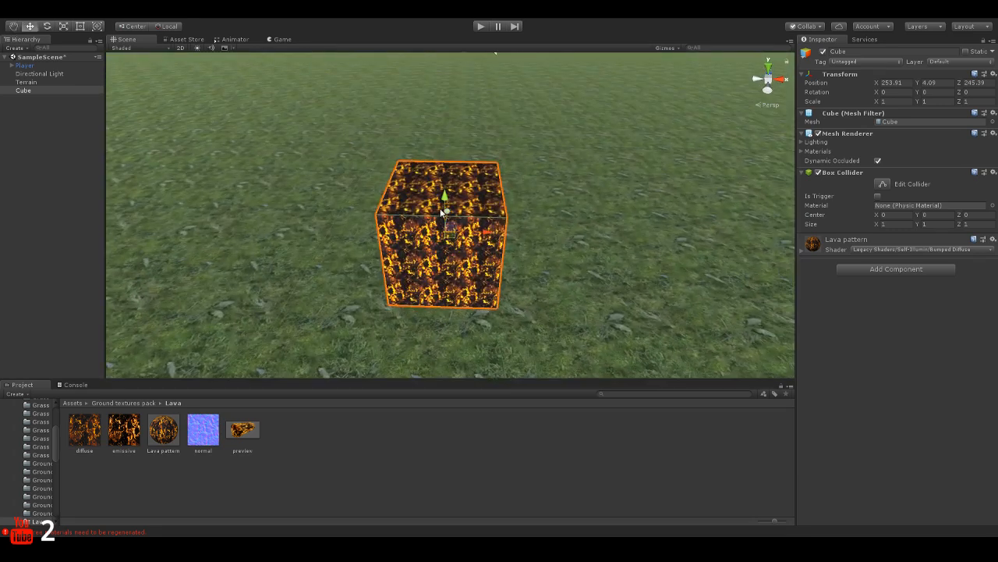
drag(441, 212, 440, 342)
right_drag(441, 342, 479, 310)
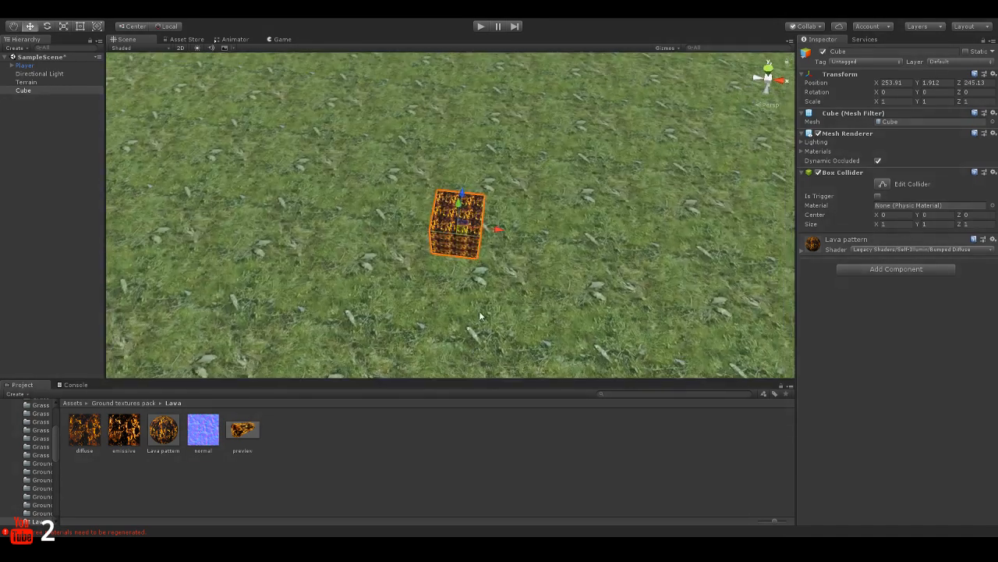
drag(456, 197, 469, 163)
Enlarge the lava cube into a flat slab scaled to about 11.2 in X and 12.9 in Z.
click(63, 26)
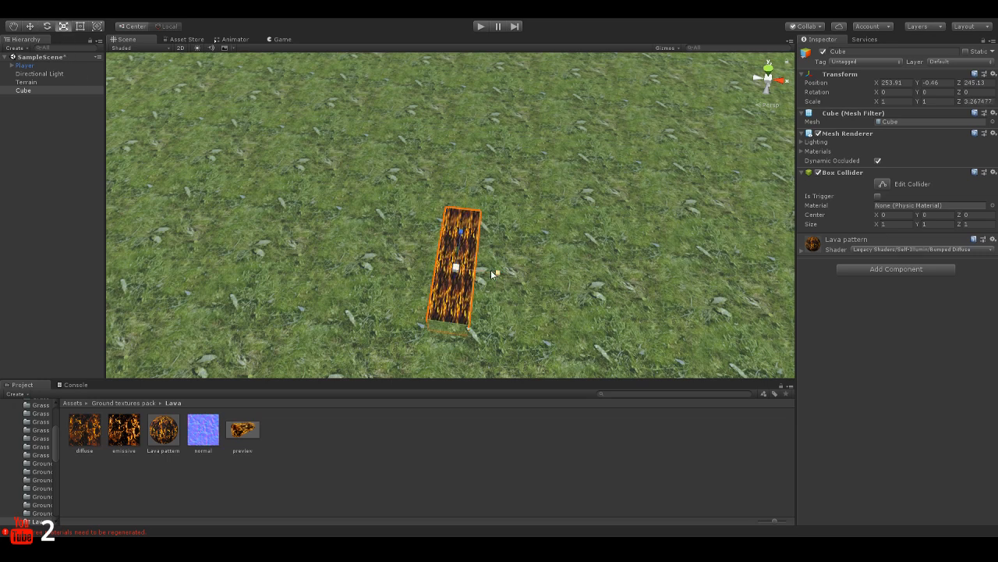
key(ctrl+z)
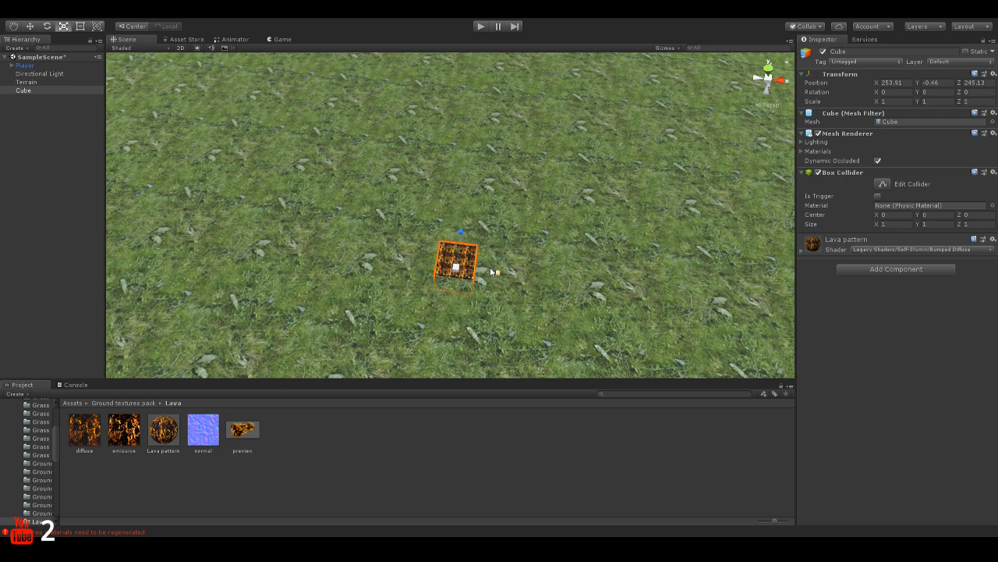
drag(490, 268, 671, 303)
drag(464, 234, 470, 108)
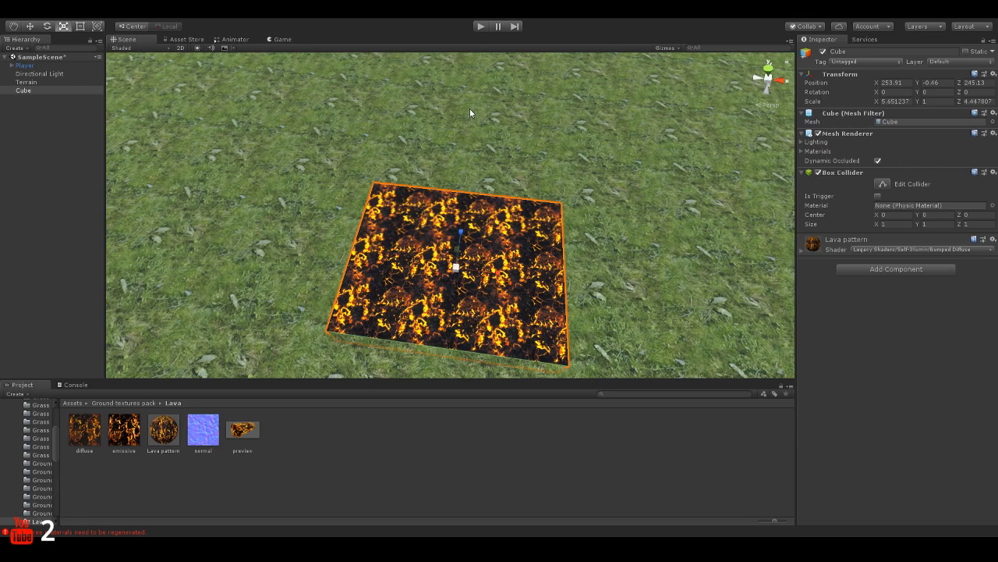
click(80, 27)
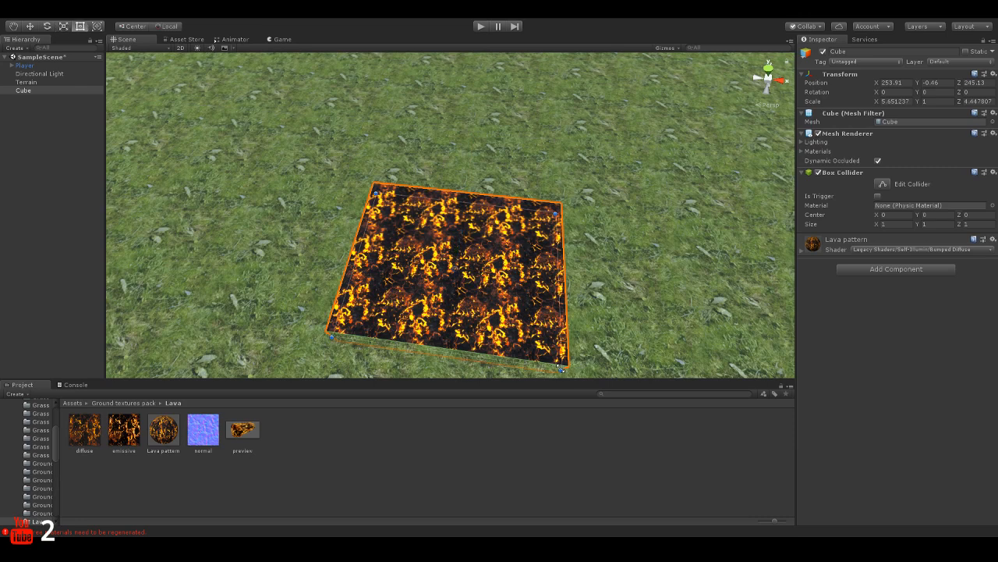
drag(567, 366, 733, 534)
right_drag(366, 242, 523, 316)
drag(523, 316, 635, 398)
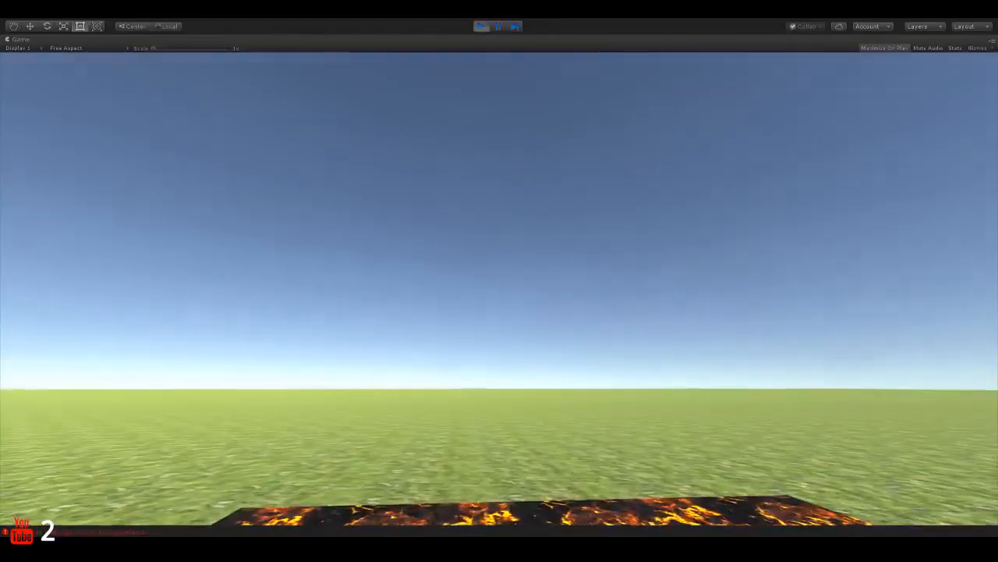
Stop the Play mode test and delete the lava cube, returning to the main Assets folder.
click(480, 25)
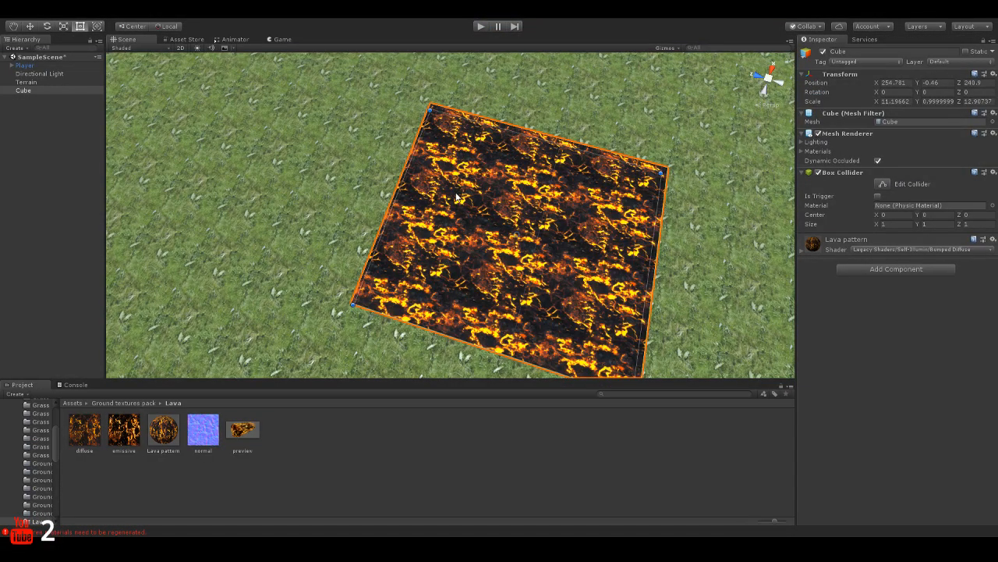
click(123, 403)
click(74, 403)
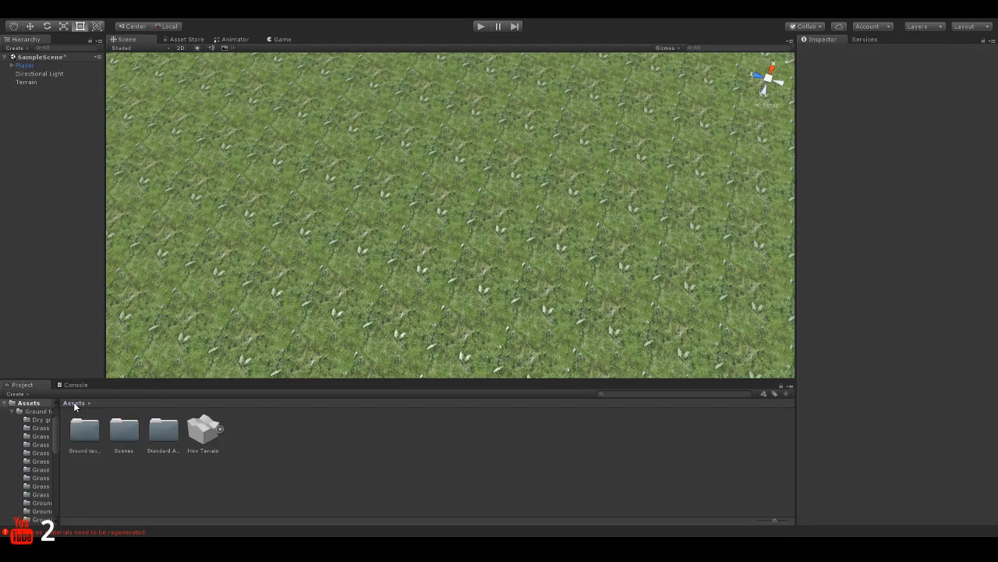
Browse the Asset Store's 2D Textures & Materials category and limit the price range to $0.
click(184, 39)
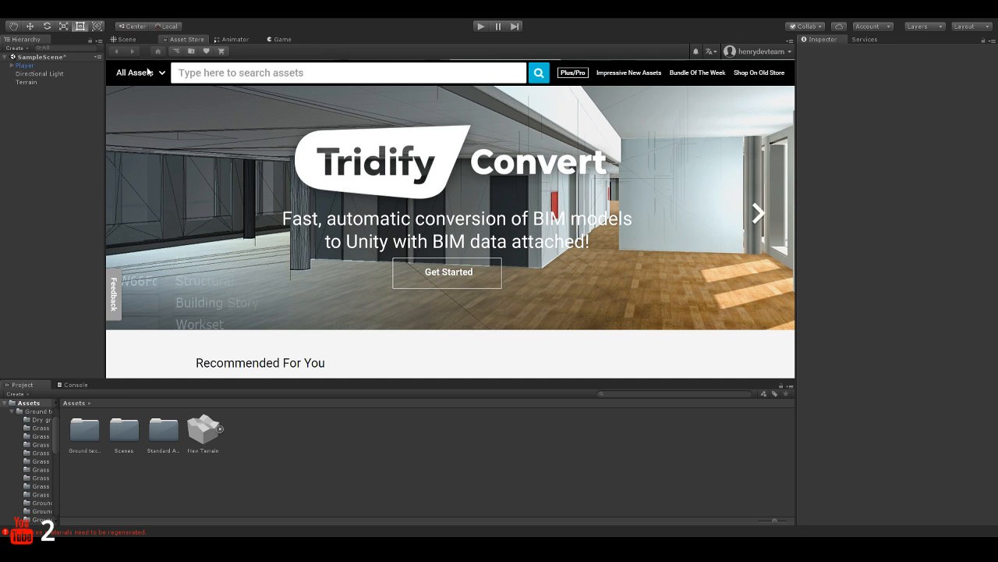
click(149, 74)
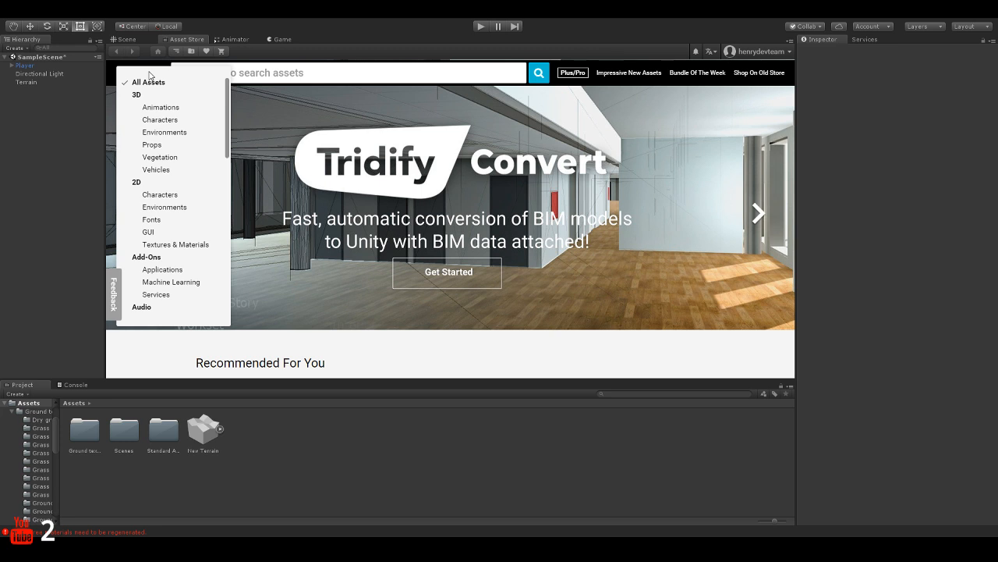
click(180, 245)
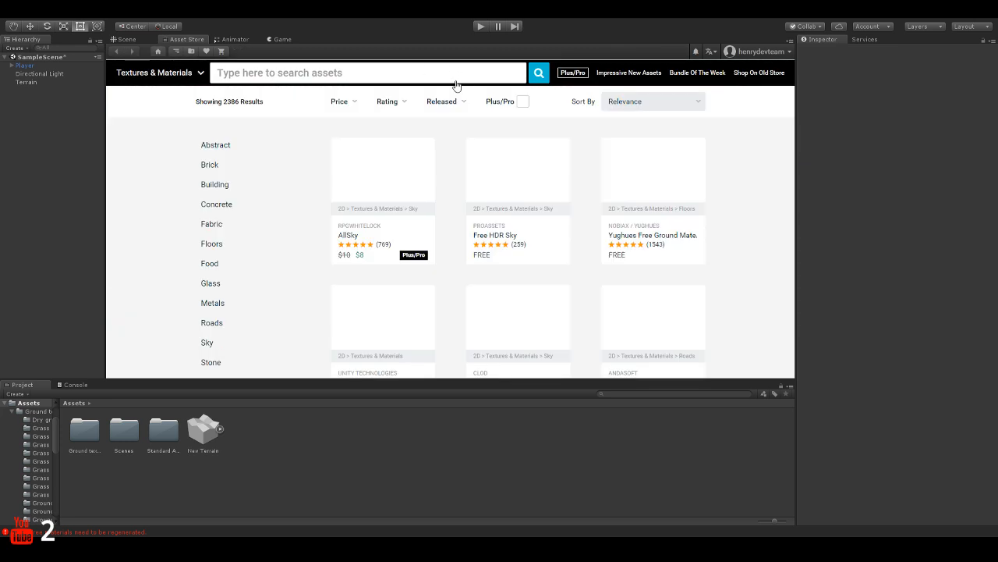
click(345, 101)
drag(468, 178, 320, 185)
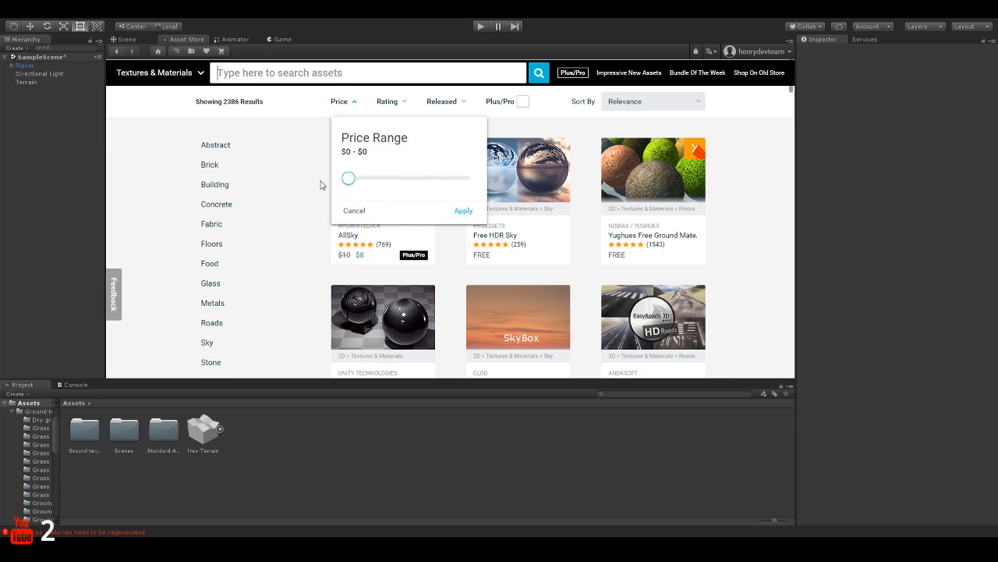
click(463, 211)
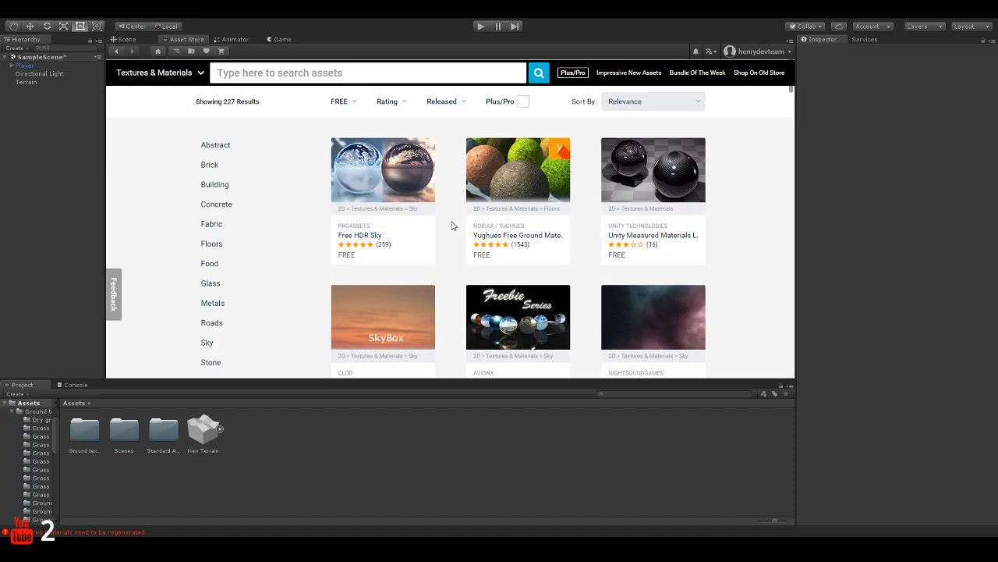
Import the Free HDR Sky package from the Asset Store and return to the Scene view.
click(356, 152)
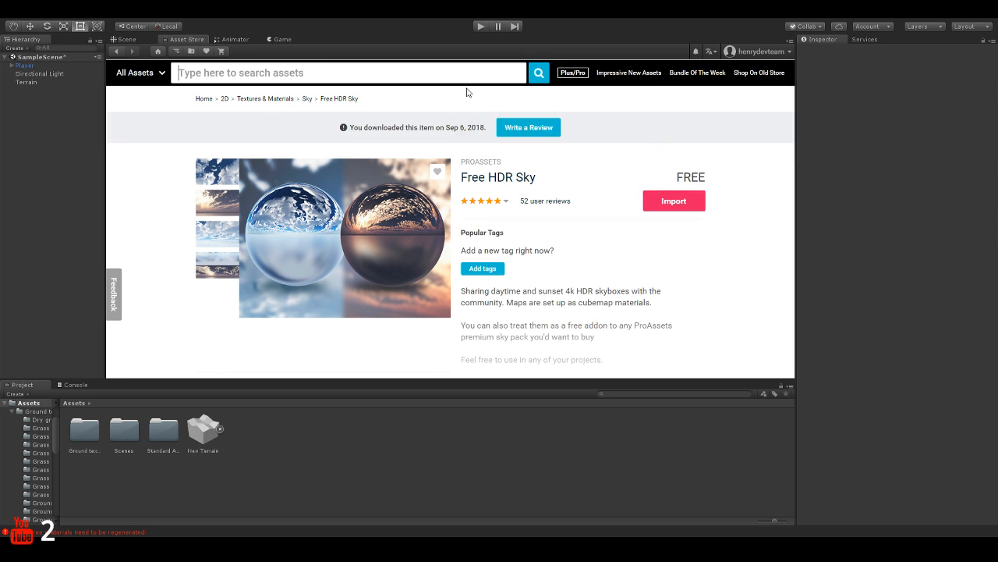
click(693, 206)
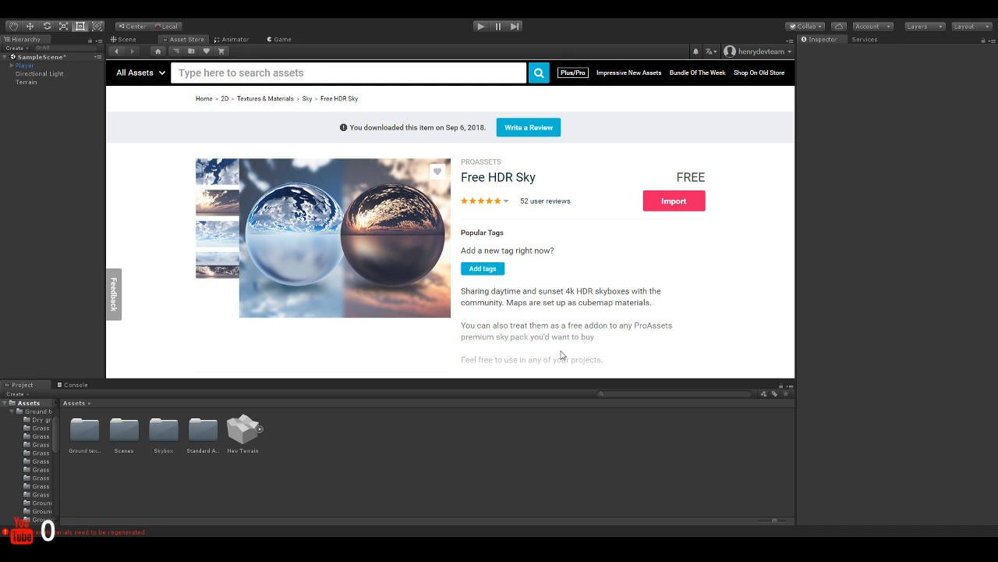
click(128, 39)
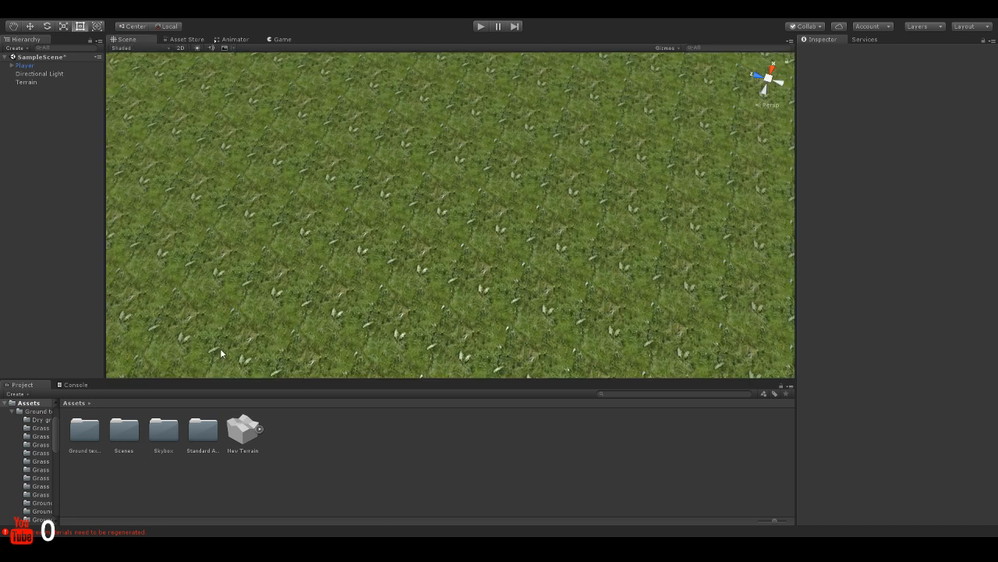
Rotate the directional light to an X rotation of about 89 so that it shines almost straight down.
right_drag(268, 252, 328, 64)
right_drag(441, 161, 351, 152)
click(58, 73)
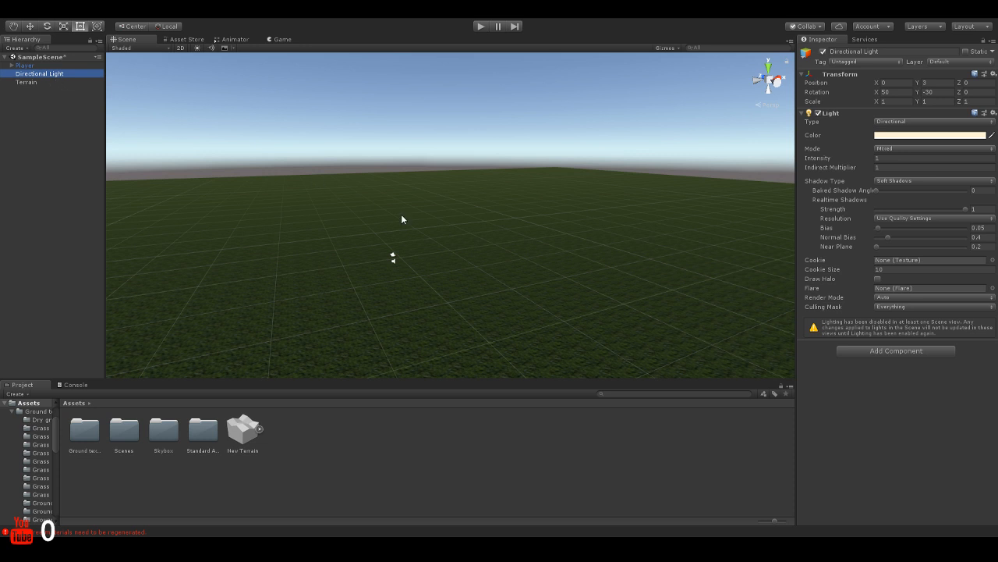
key(f)
key(w)
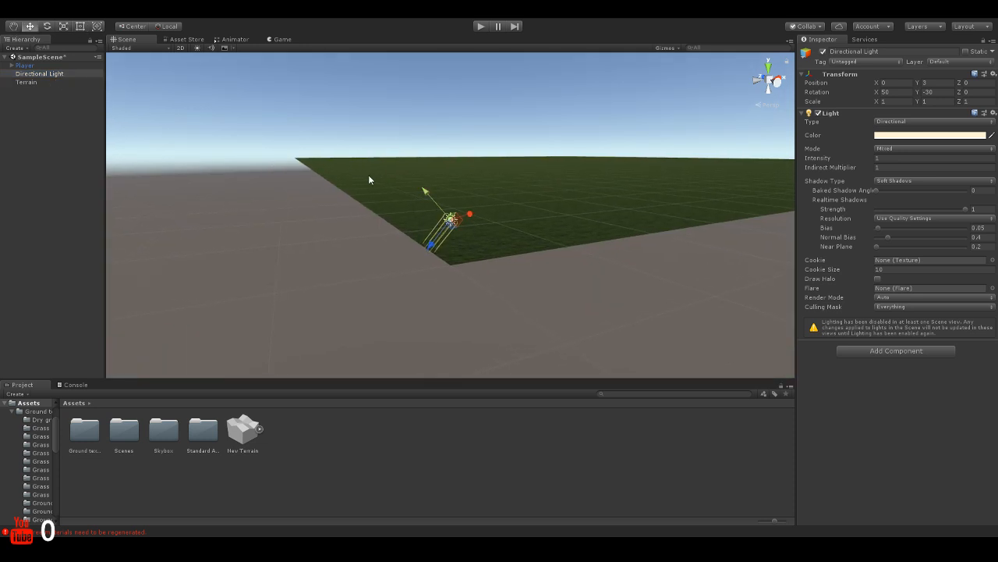
click(47, 26)
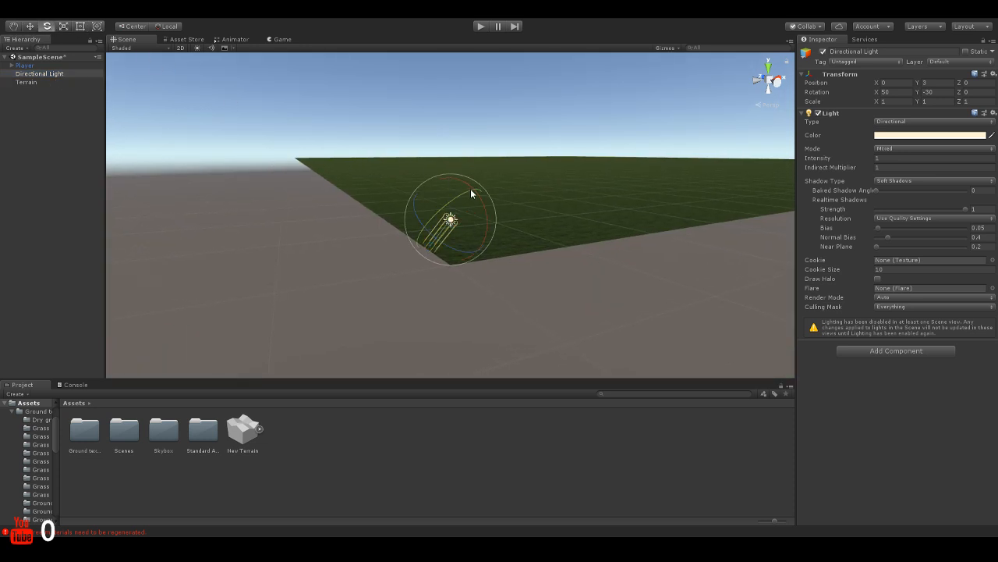
drag(471, 192, 566, 104)
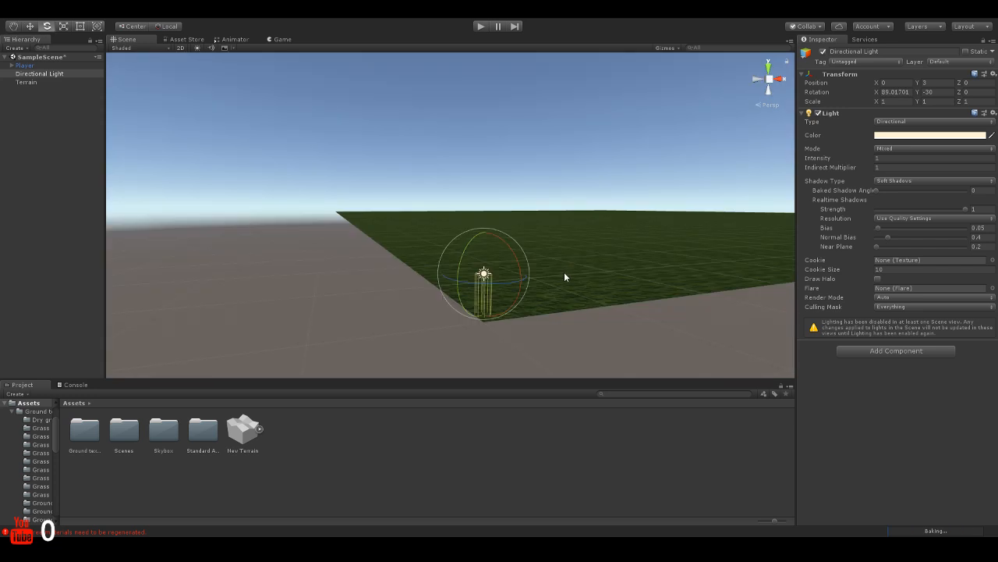
mouse_move(564, 273)
alt+mouse_down()
mouse_move(642, 241)
mouse_move(598, 245)
mouse_move(580, 277)
alt+mouse_up()
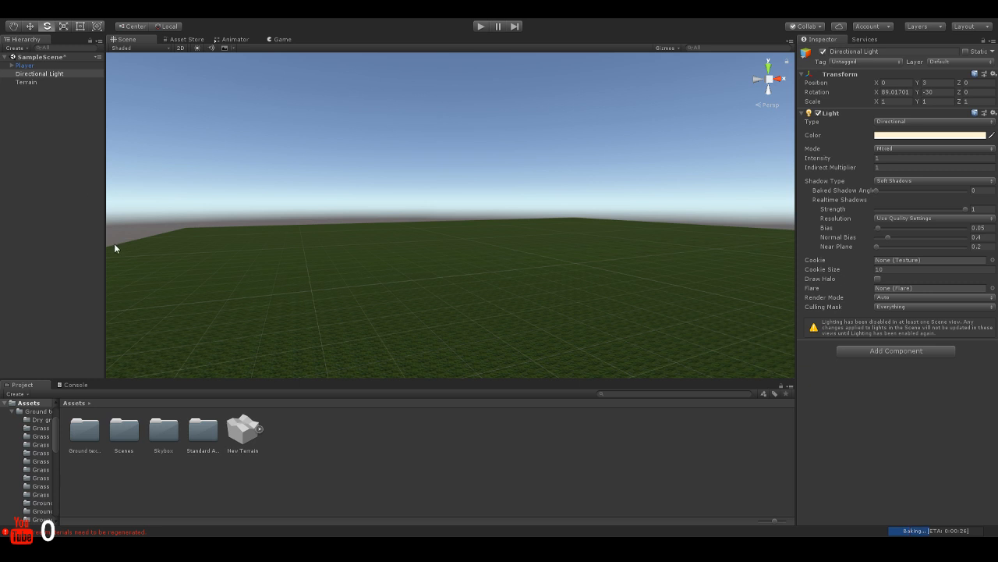
Review the project's Graphics settings, including the tier and built-in shader options, and open the Time settings.
click(206, 364)
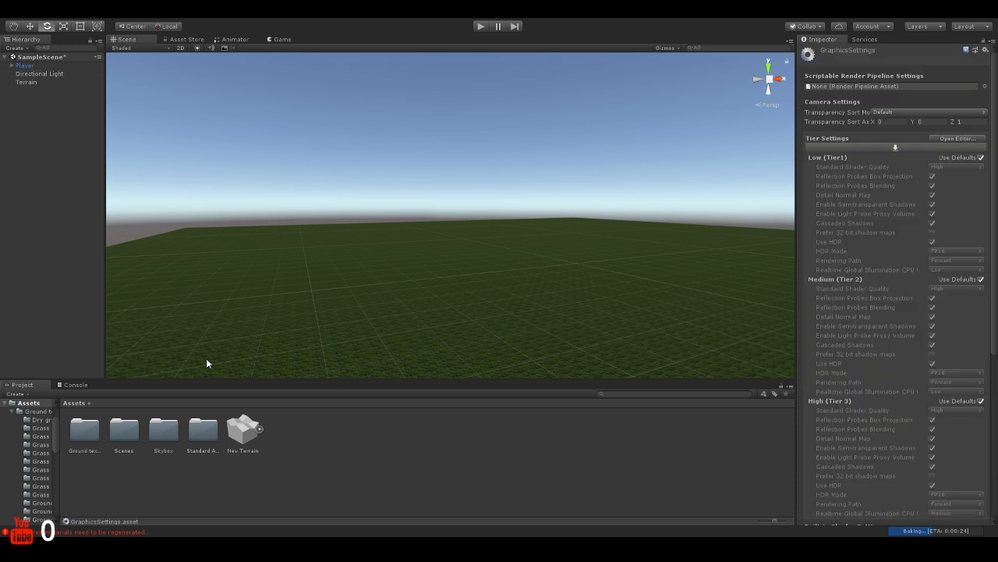
scroll(867, 255, down, 5)
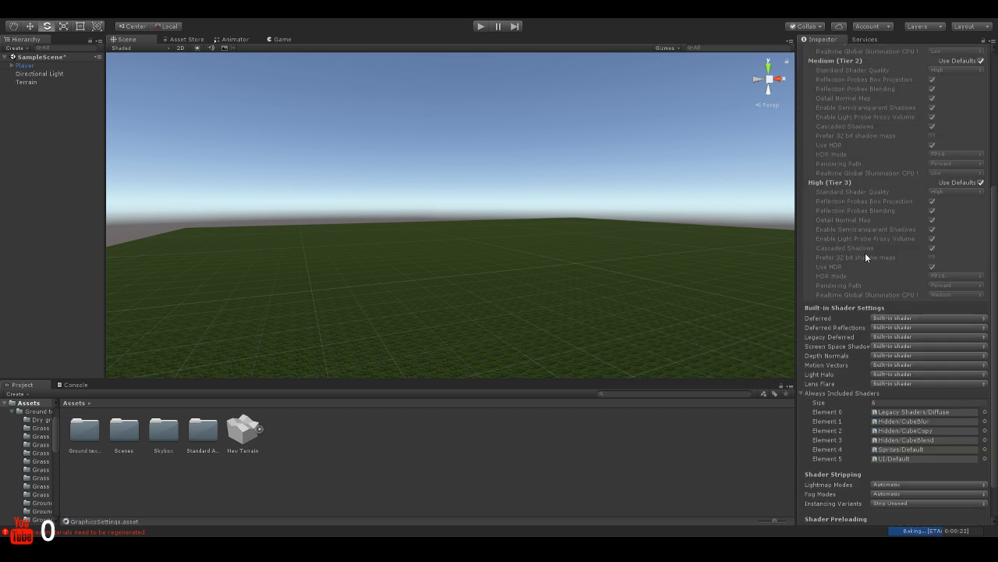
scroll(866, 257, up, 5)
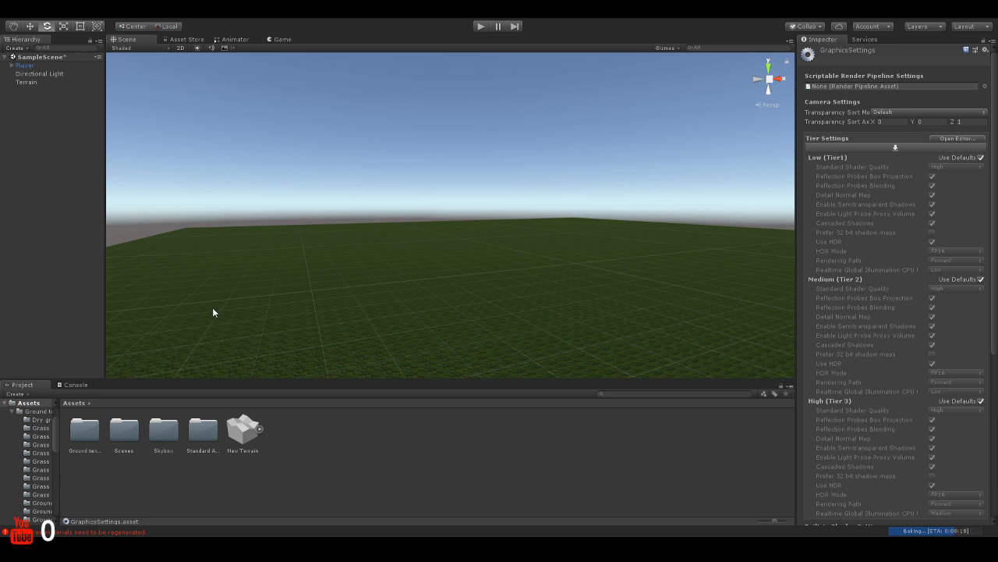
click(213, 352)
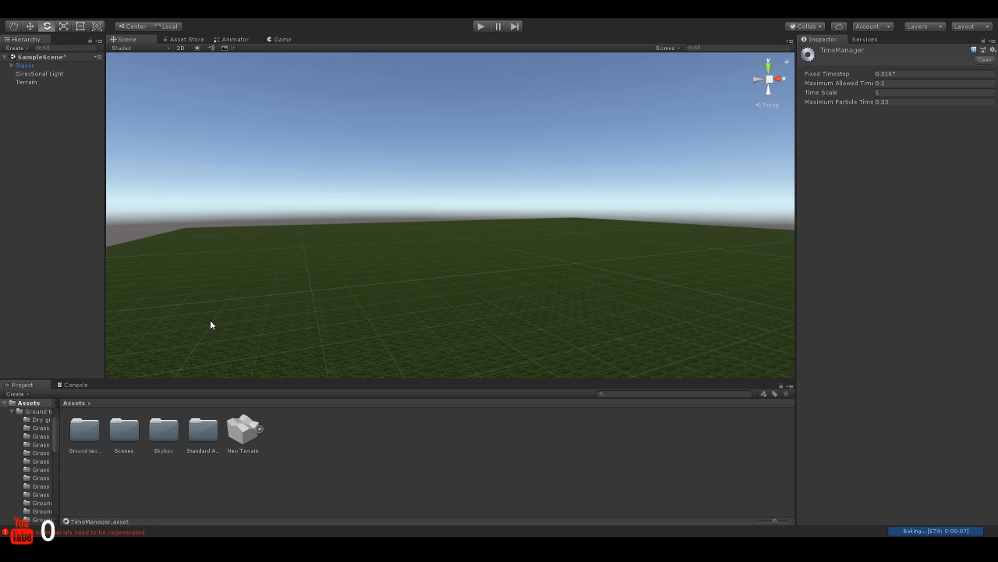
Look through the Scene, Materials and Cubemaps subfolders of the imported Skybox assets folder.
double_click(163, 427)
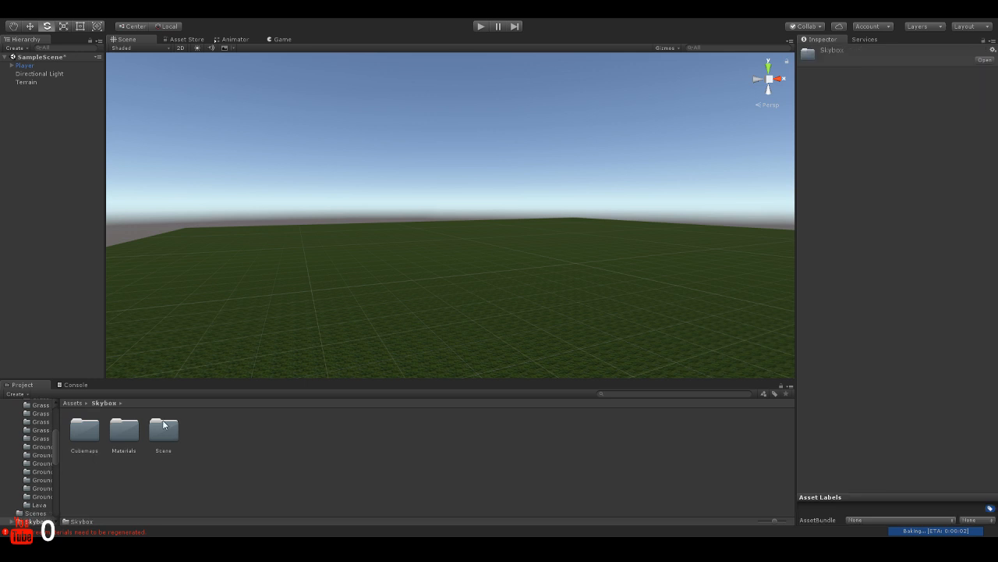
double_click(163, 428)
click(94, 402)
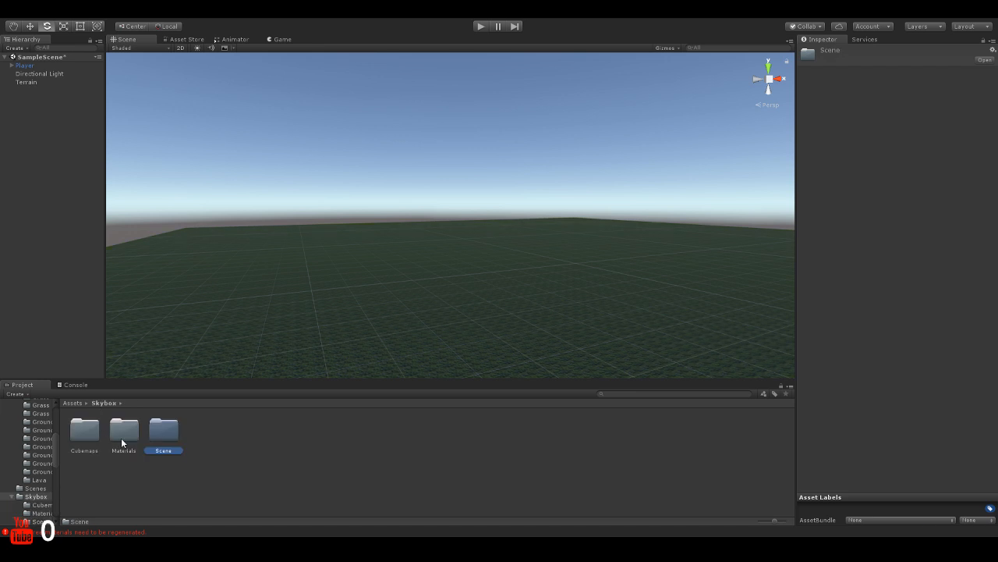
double_click(117, 429)
click(101, 404)
click(83, 428)
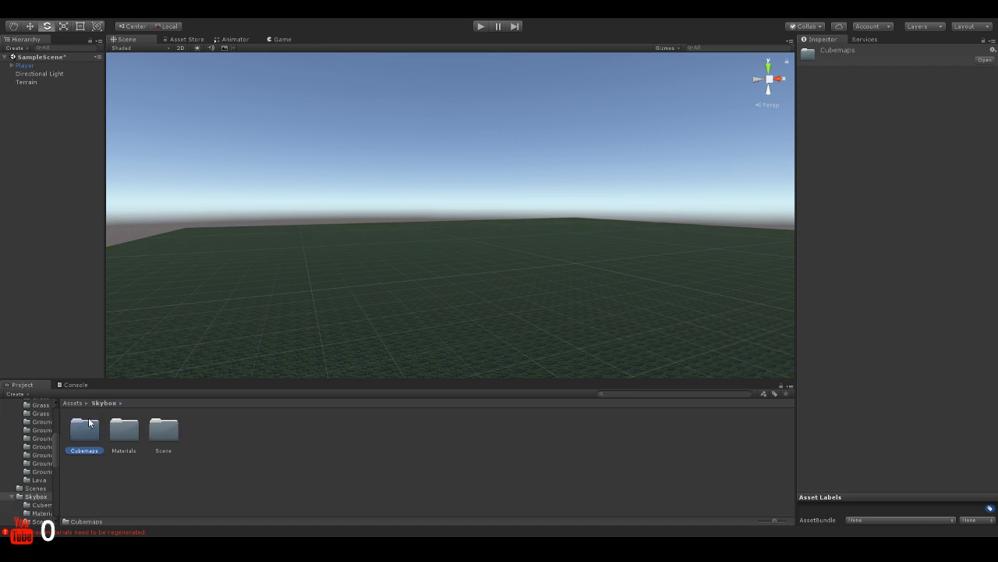
double_click(86, 430)
click(100, 402)
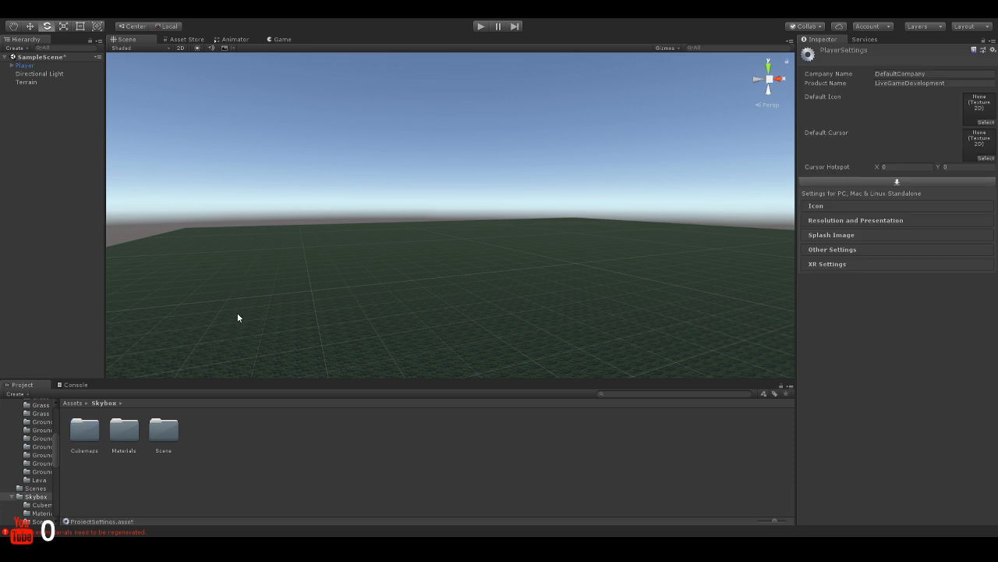
Examine the Player settings sections for splash image, resolution, icon, other settings and XR settings.
click(851, 232)
click(845, 222)
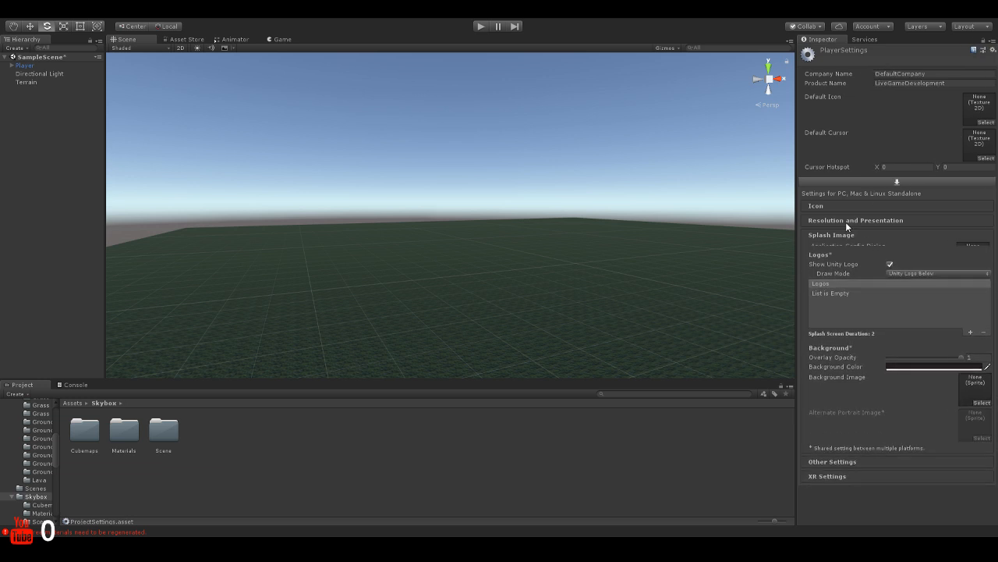
click(836, 207)
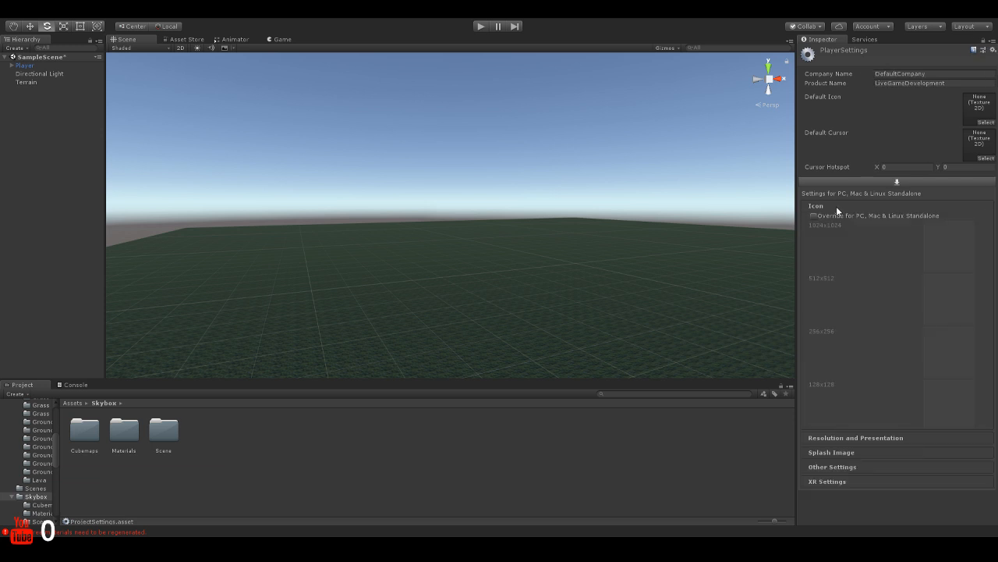
click(836, 206)
click(828, 249)
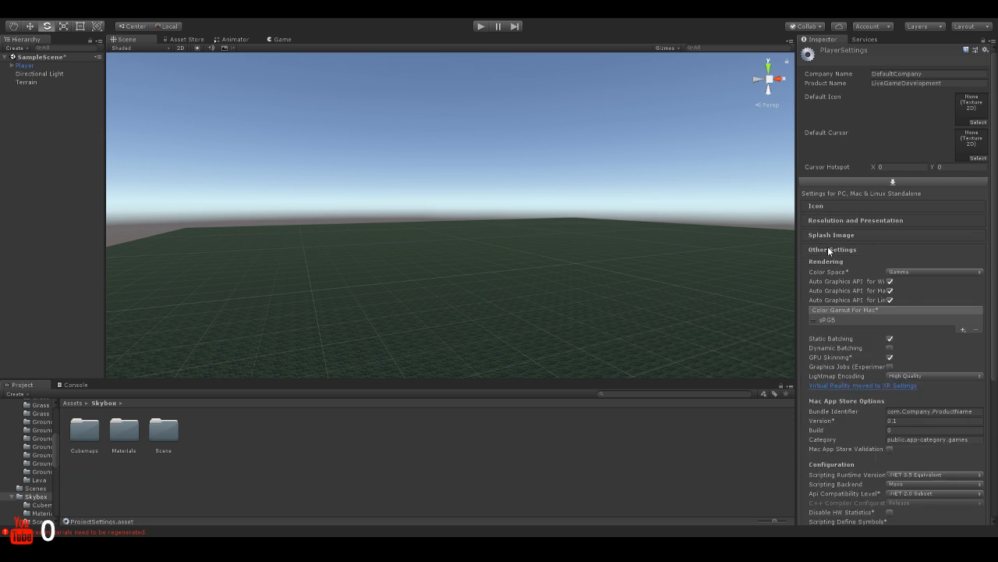
scroll(828, 245, down, 3)
scroll(830, 243, down, 2)
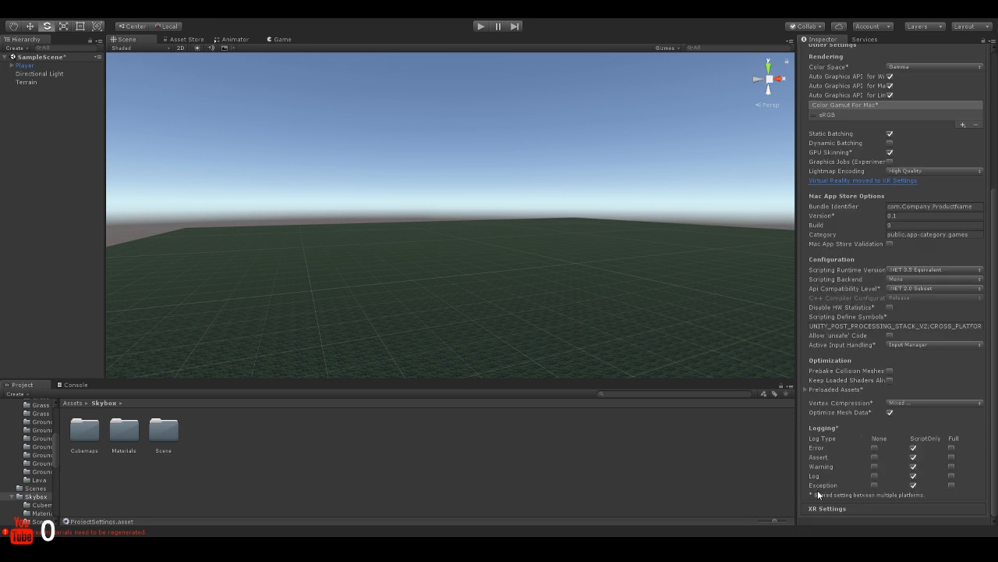
click(829, 508)
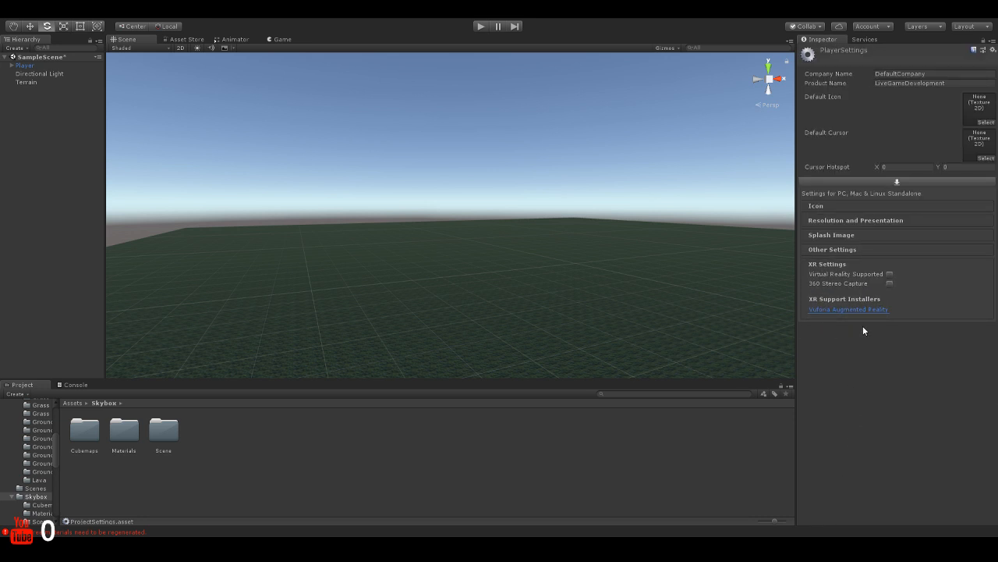
click(837, 250)
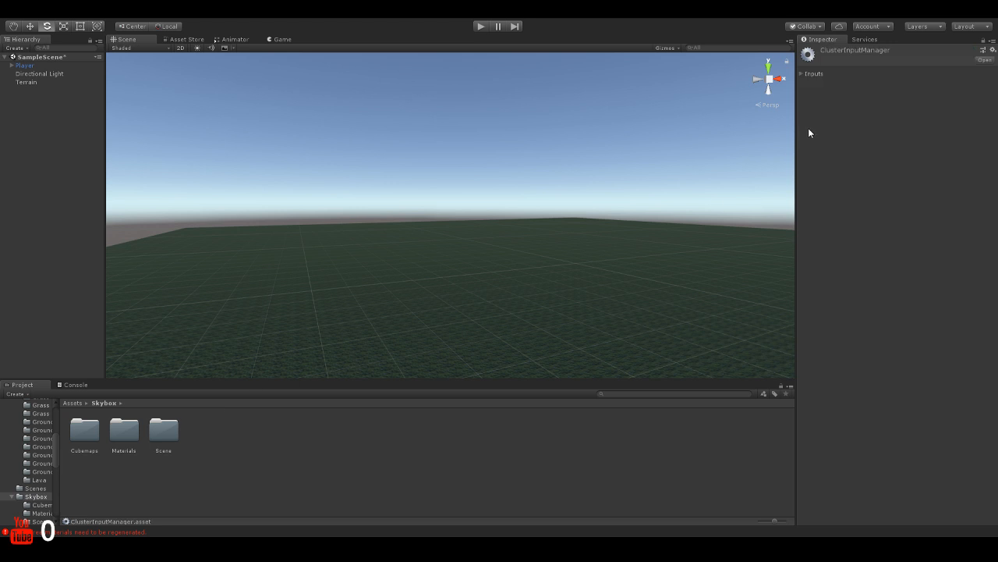
Check the Cluster Input settings and examine the Graphics settings' tiers, built-in shaders, always included shaders and shader stripping options.
click(812, 74)
click(811, 74)
click(233, 366)
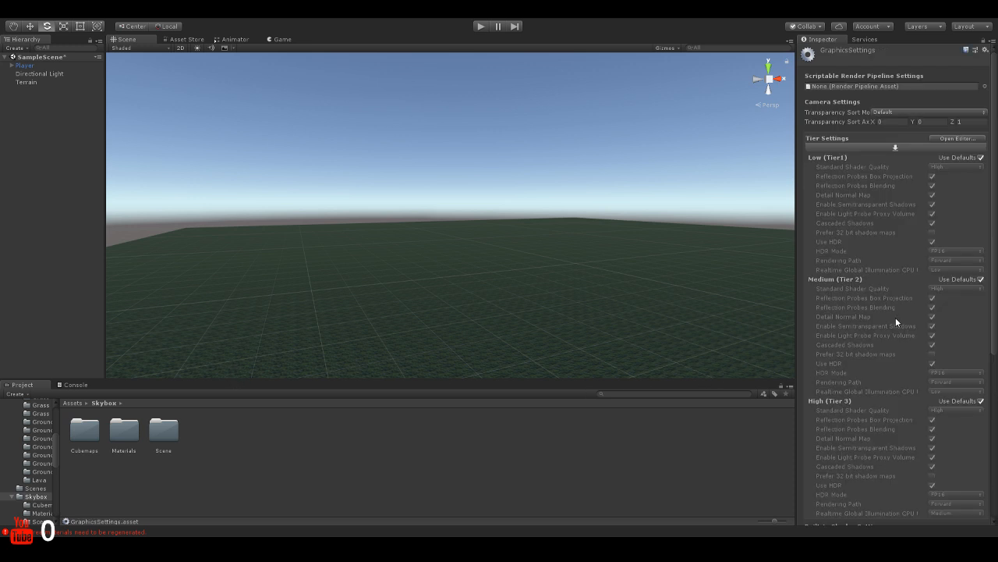
scroll(880, 306, down, 5)
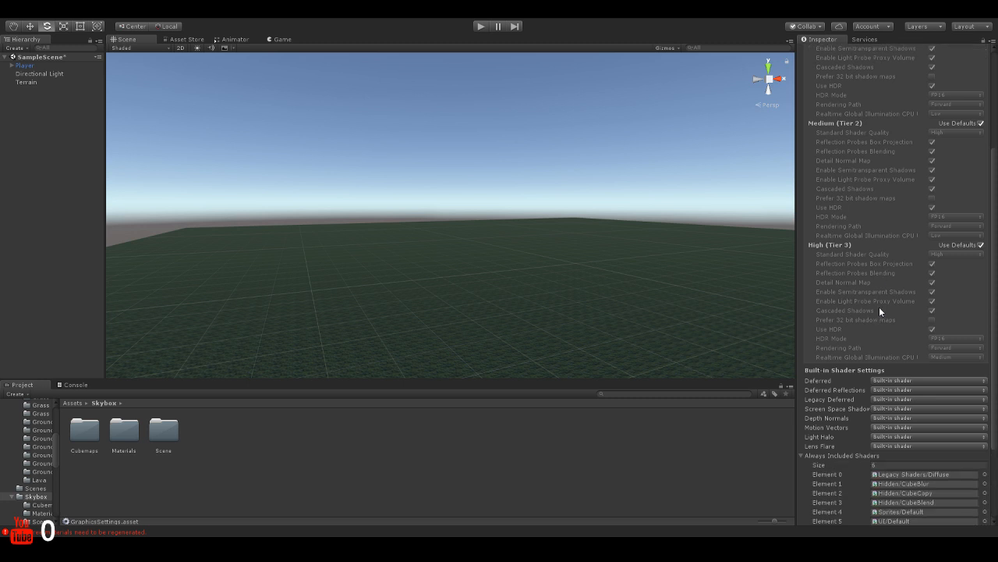
scroll(879, 307, down, 4)
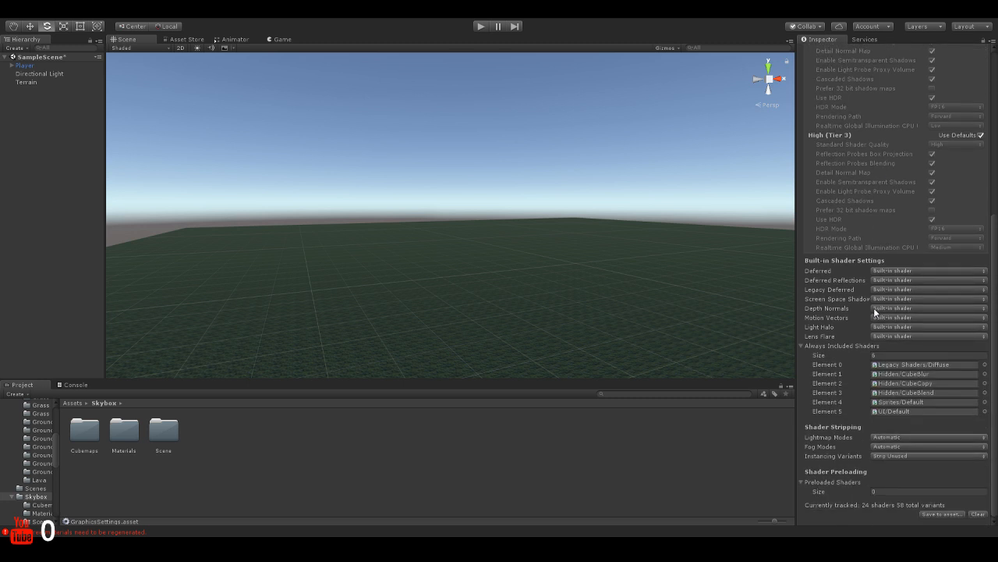
scroll(849, 307, up, 2)
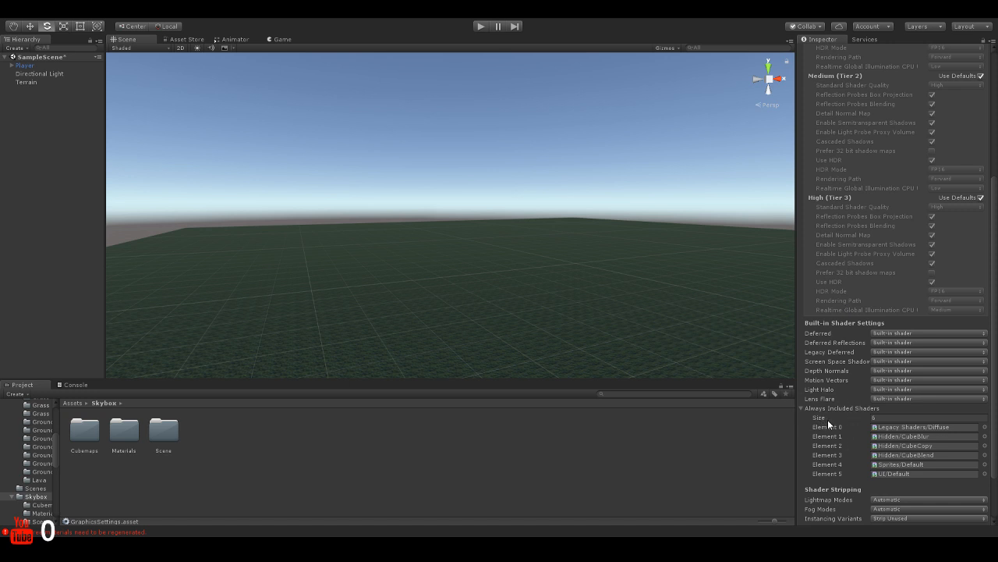
scroll(828, 418, down, 2)
scroll(832, 414, up, 8)
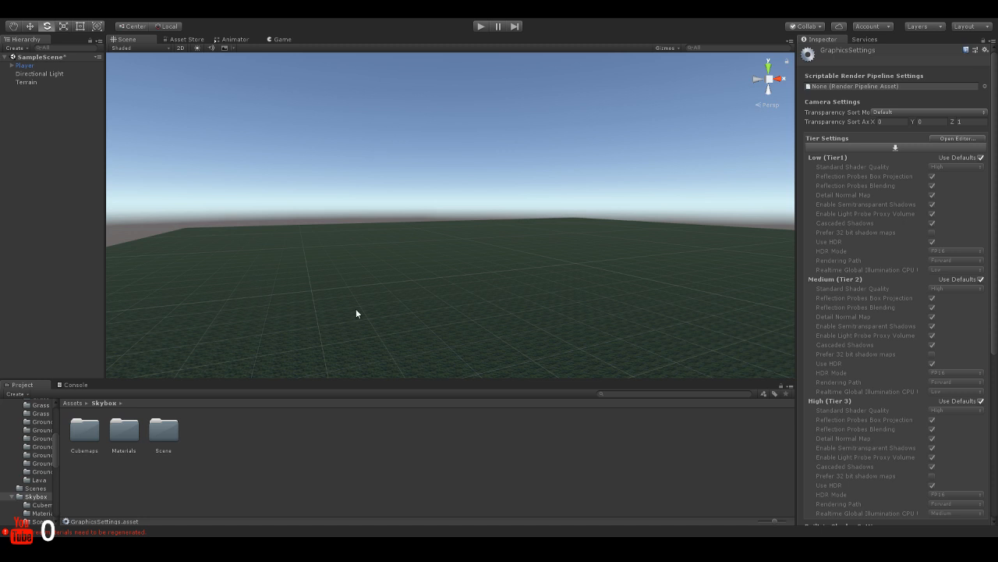
Run the scene in Play mode to view the cloudy skybox from the player's camera, and stop the test.
double_click(125, 43)
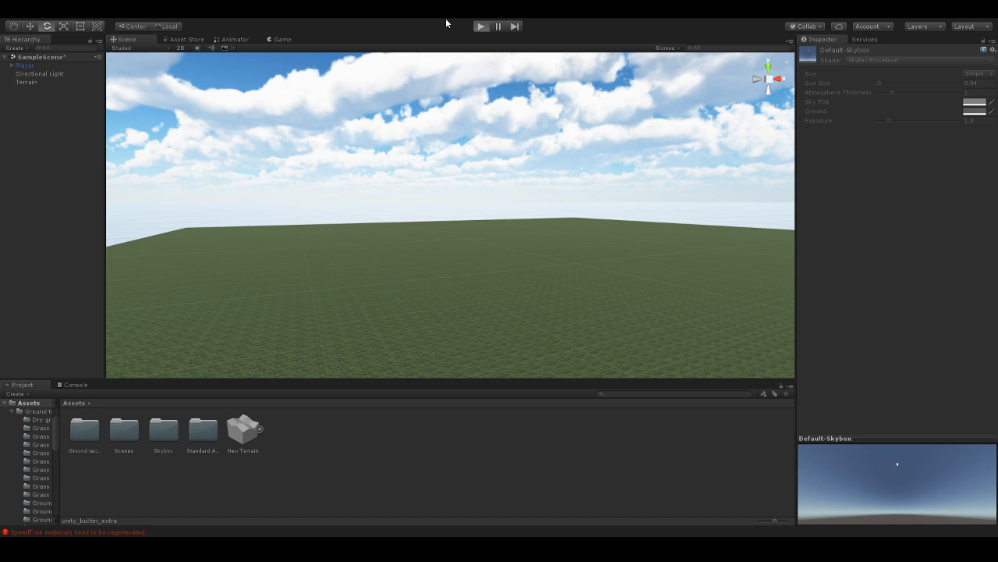
click(481, 25)
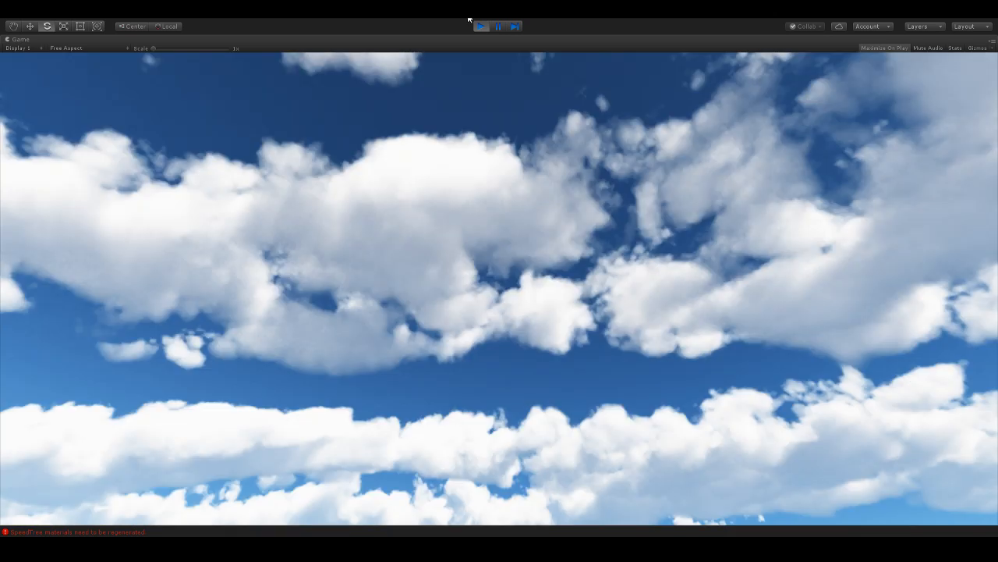
click(479, 25)
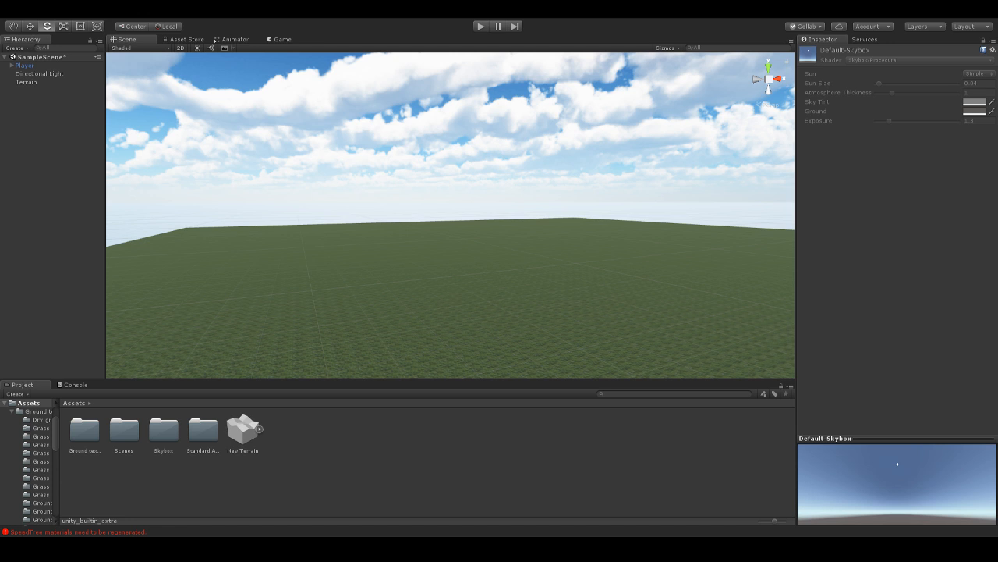
Rename the Directional Light object as Sun.
click(43, 74)
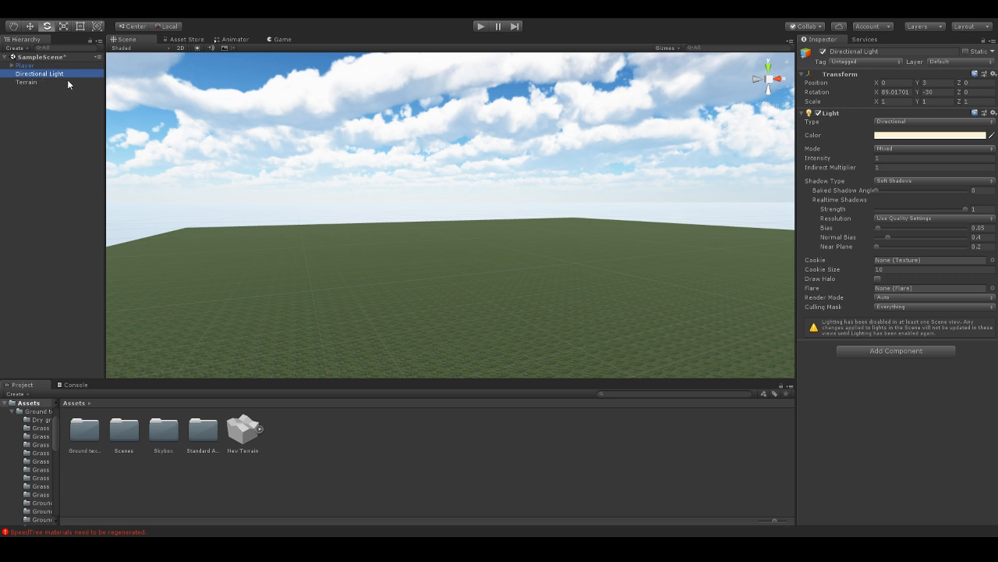
key(F2)
text(Run)
key(Return)
key(Left)
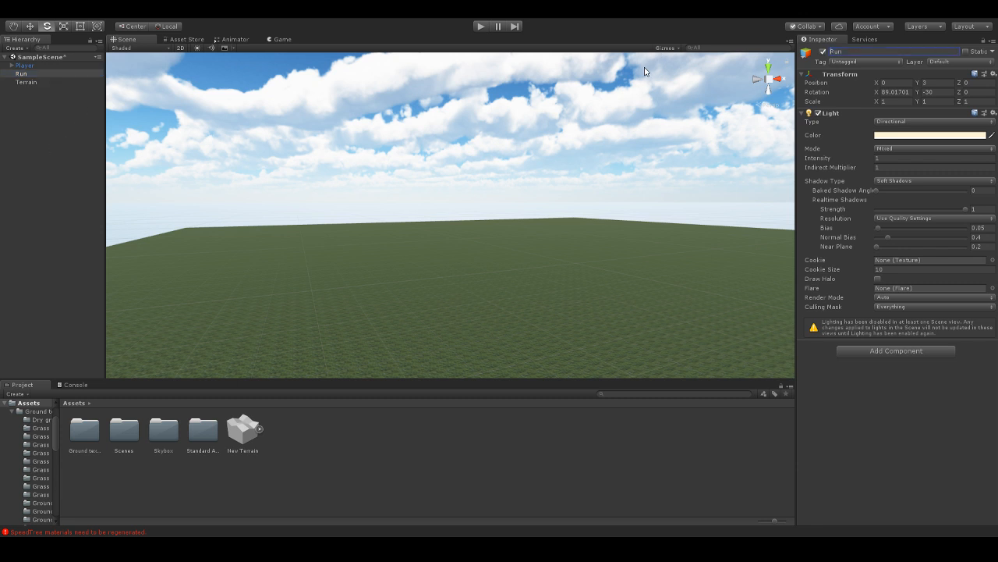
text(S)
key(Delete)
Move the Sun light out over the grass terrain to about X 128, Y 4.7 and Z 187.
right_drag(298, 169, 70, 231)
right_drag(358, 223, 269, 205)
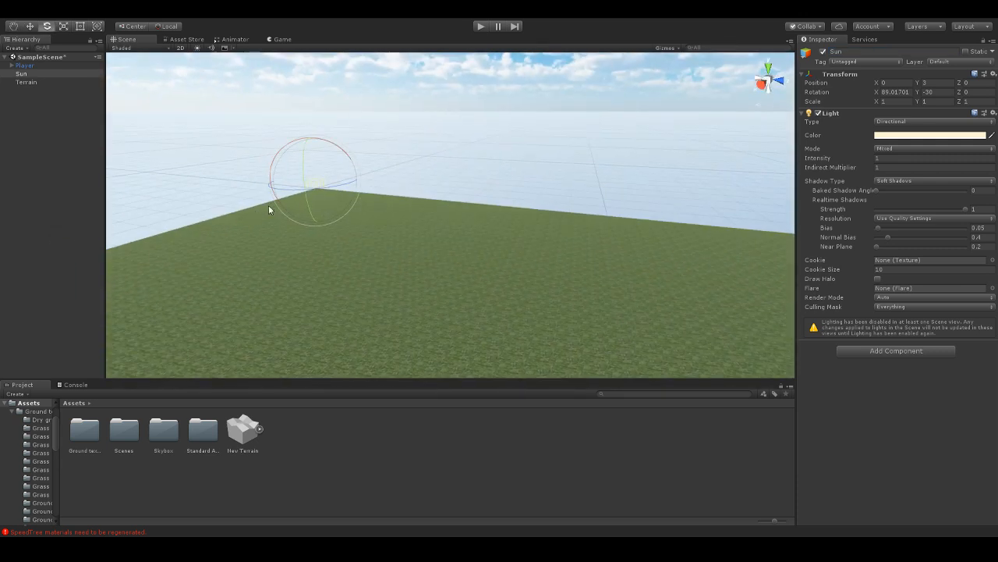
click(33, 26)
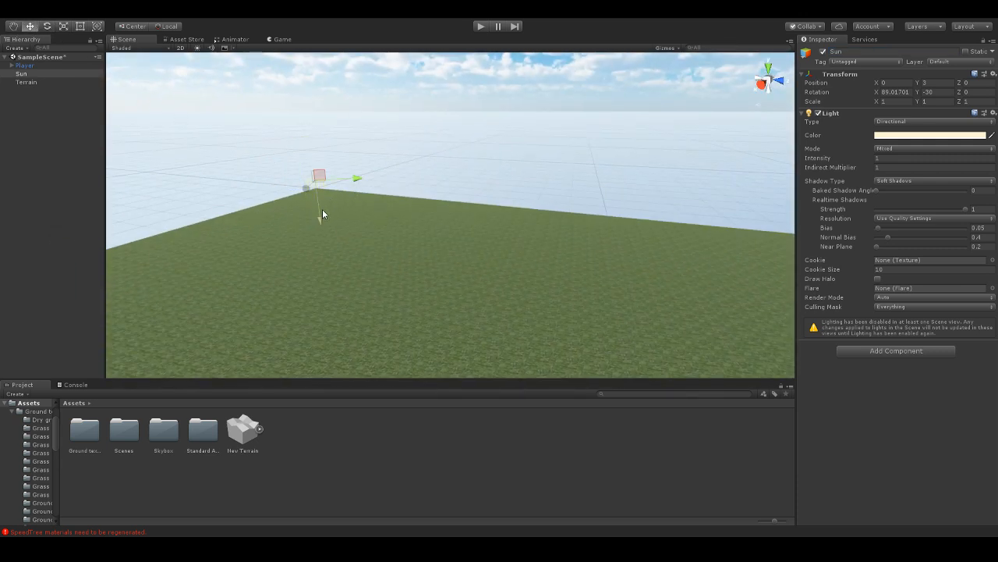
drag(322, 214, 629, 239)
drag(591, 184, 787, 363)
right_drag(787, 364, 521, 238)
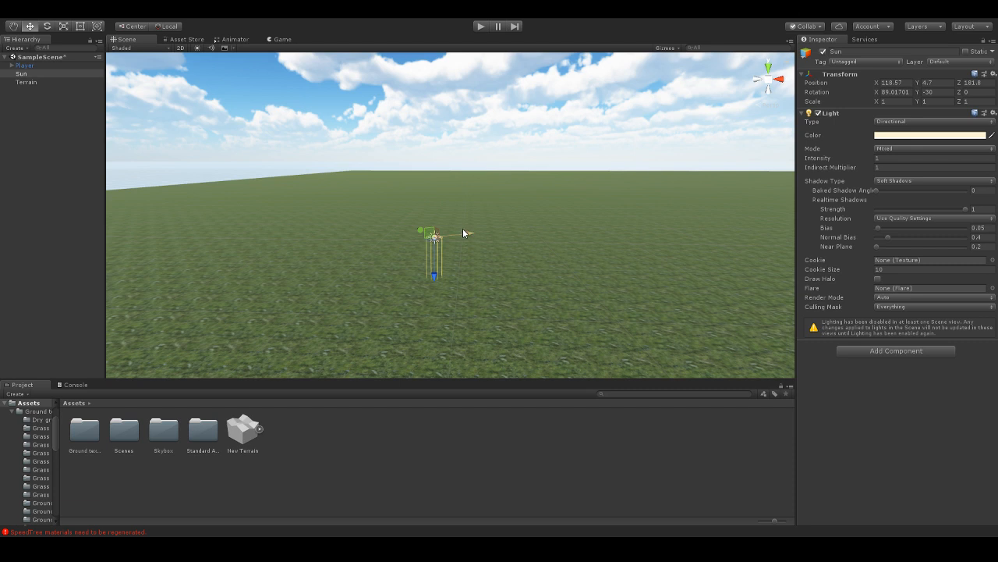
drag(463, 232, 584, 222)
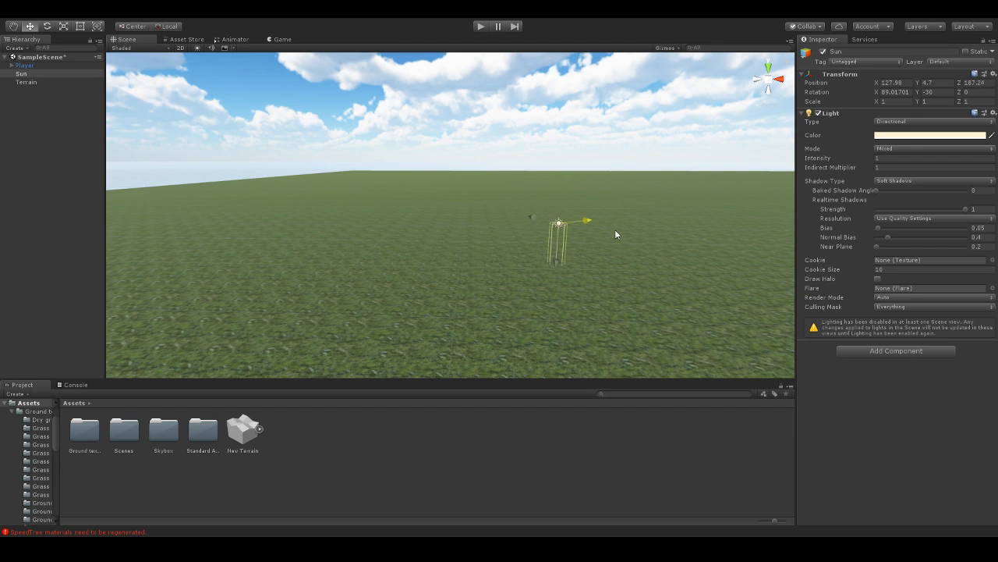
Rotate the Sun light to an X rotation of about 134.8 so that it shines diagonally onto the terrain.
click(49, 26)
right_drag(555, 198, 637, 240)
key(w)
drag(500, 190, 532, 274)
right_drag(591, 306, 512, 323)
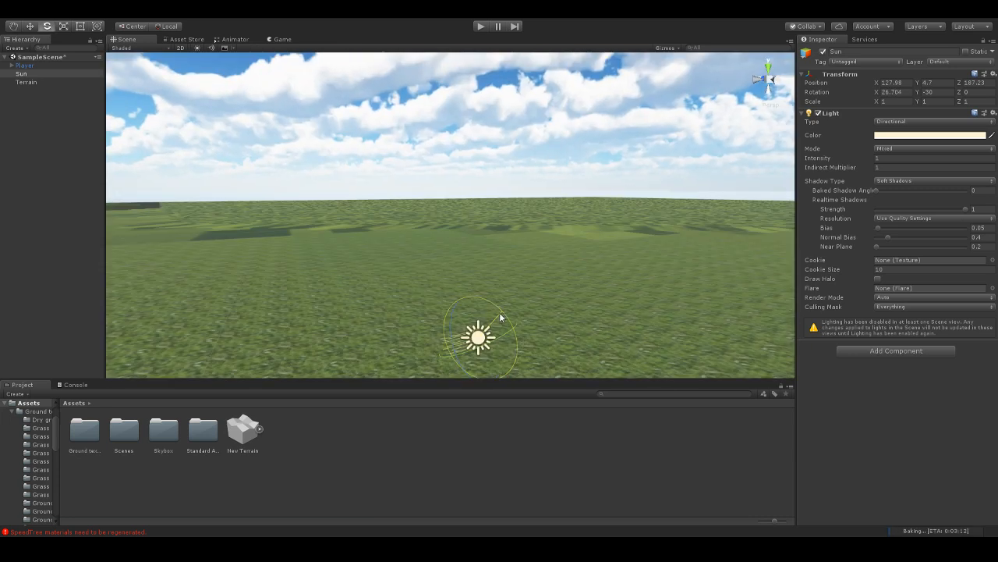
drag(499, 312, 419, 285)
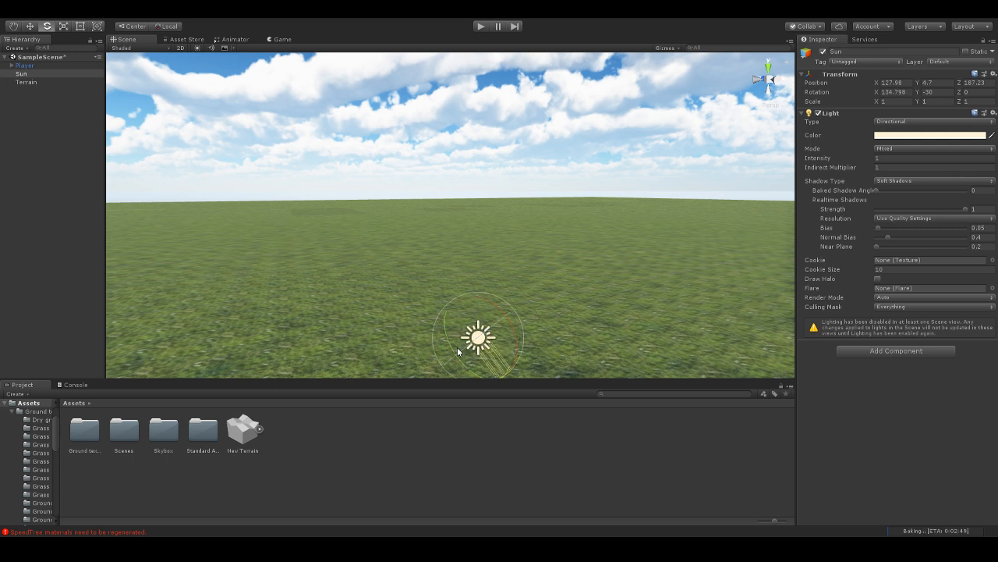
Set the Sun light's rotation to 0 on X and -10 on Y.
right_drag(457, 347, 275, 345)
drag(274, 341, 358, 367)
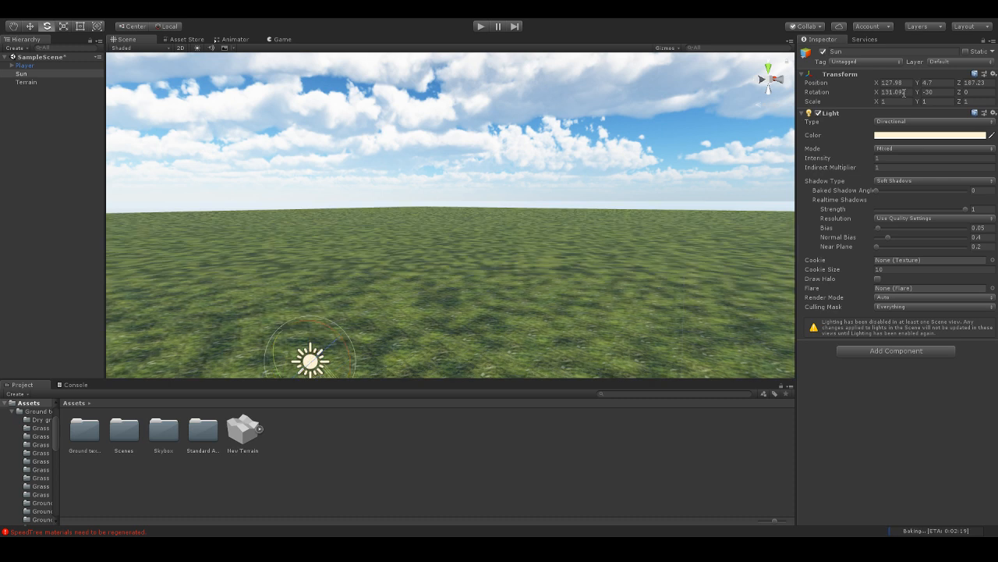
click(904, 93)
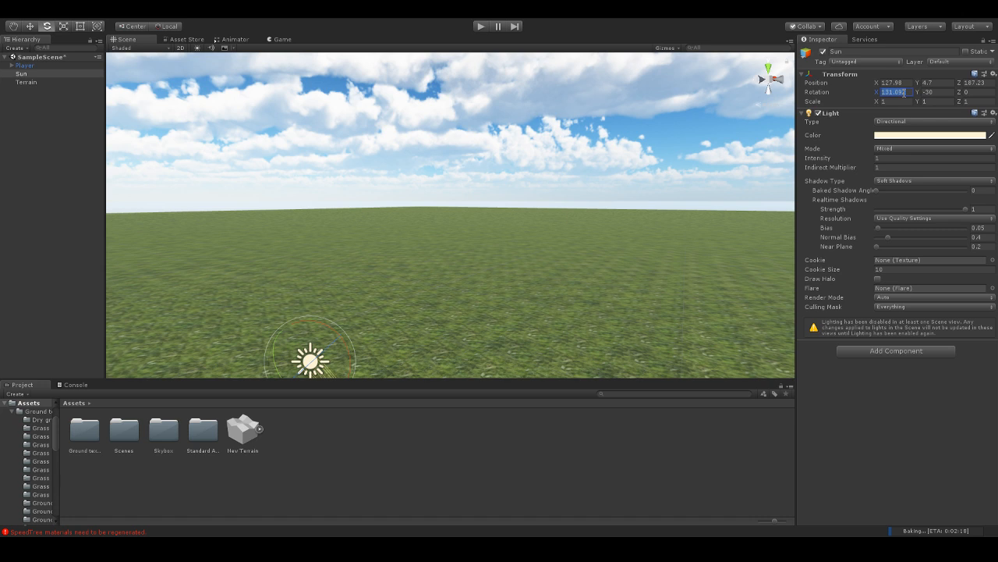
text(0)
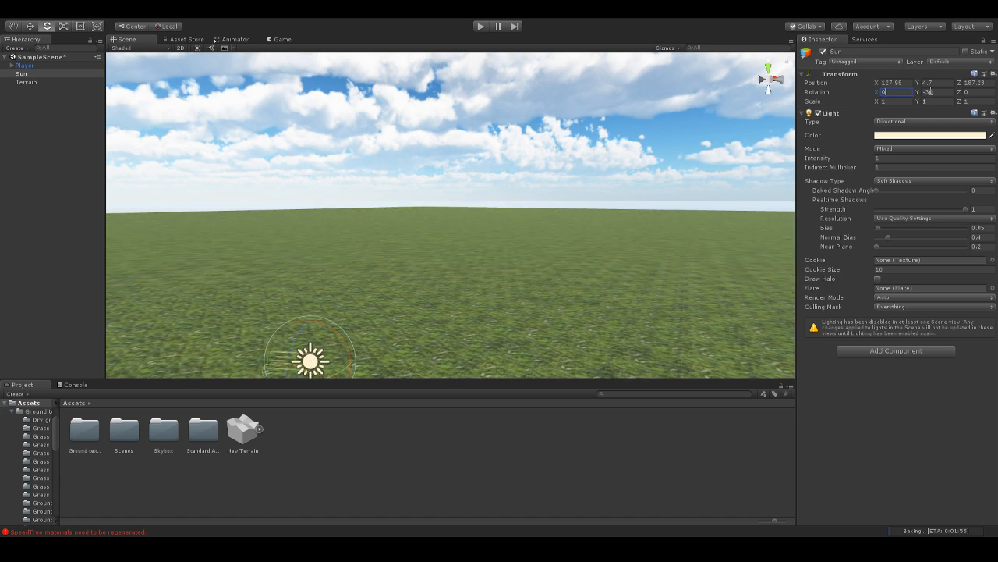
click(939, 95)
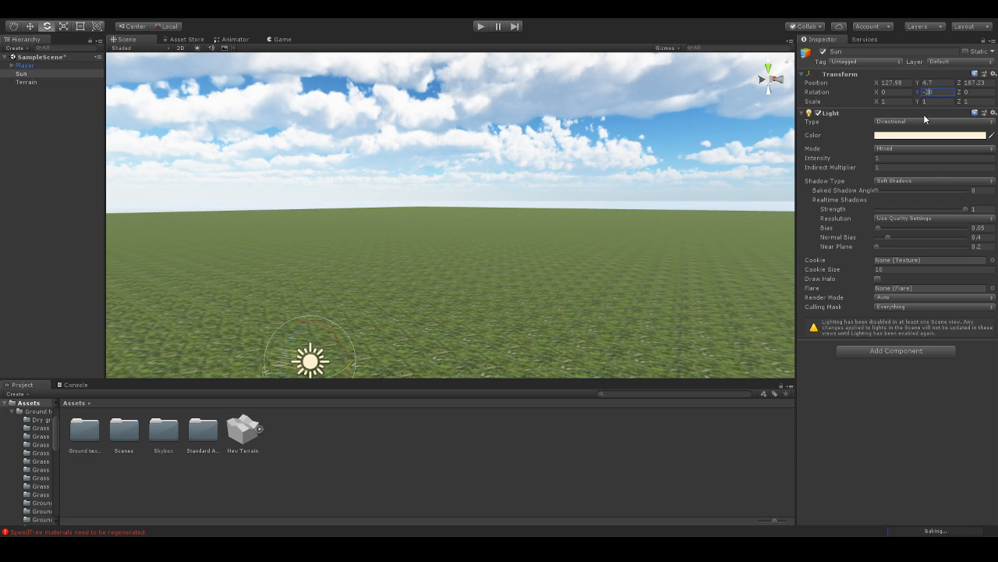
text(-20)
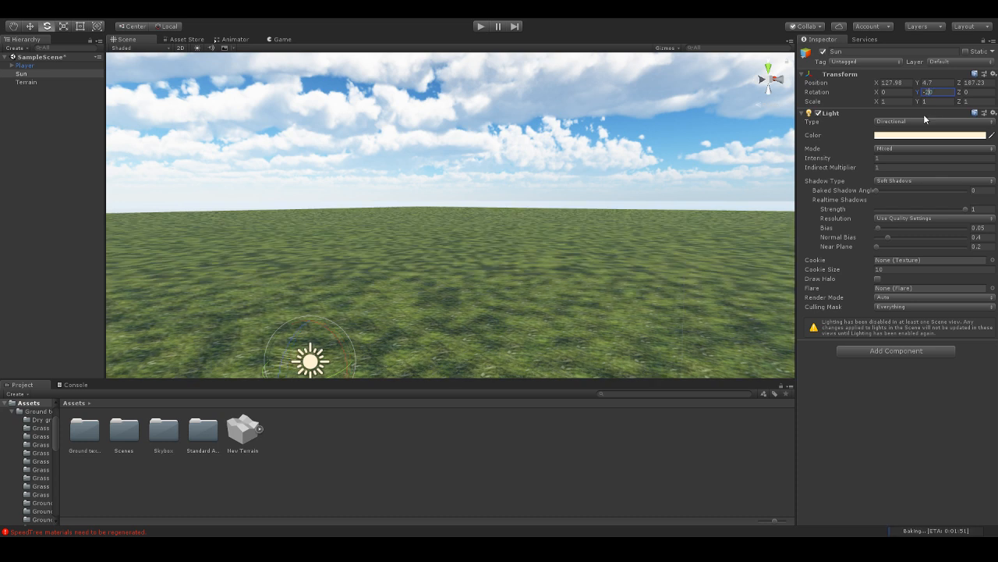
text(-10)
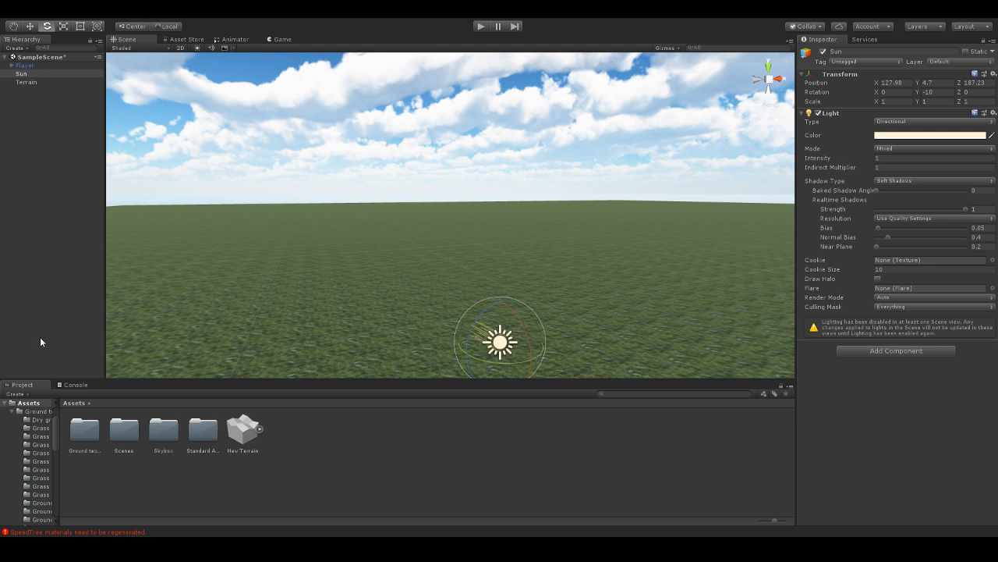
Look over the terrain and sky under the adjusted light, deselect everything and save SampleScene.
right_drag(362, 297, 359, 313)
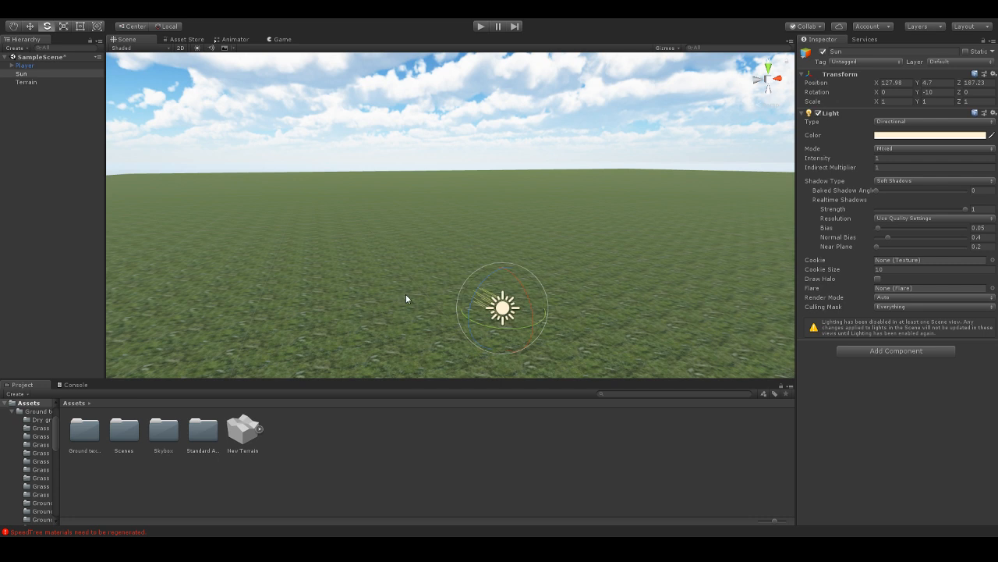
click(340, 446)
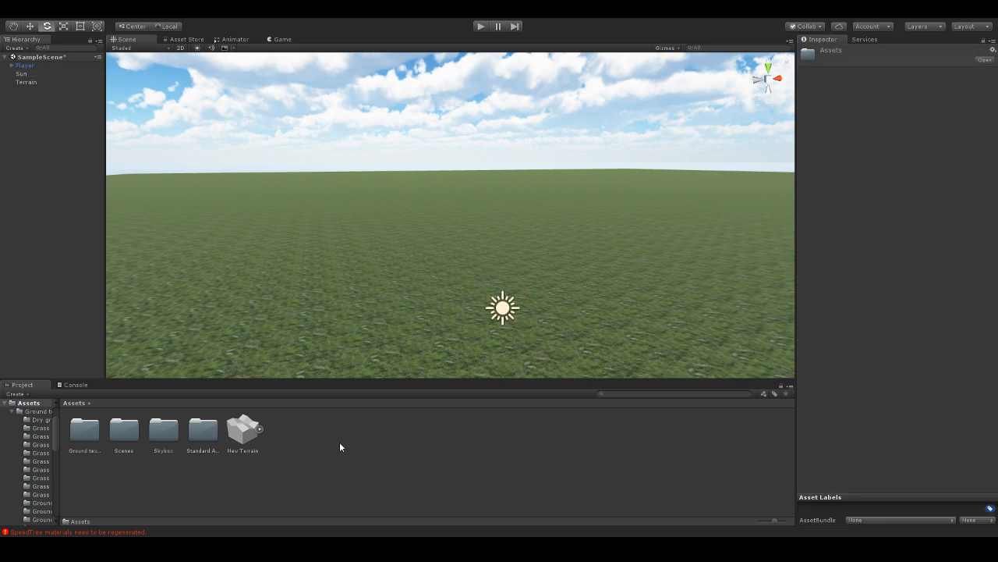
click(226, 475)
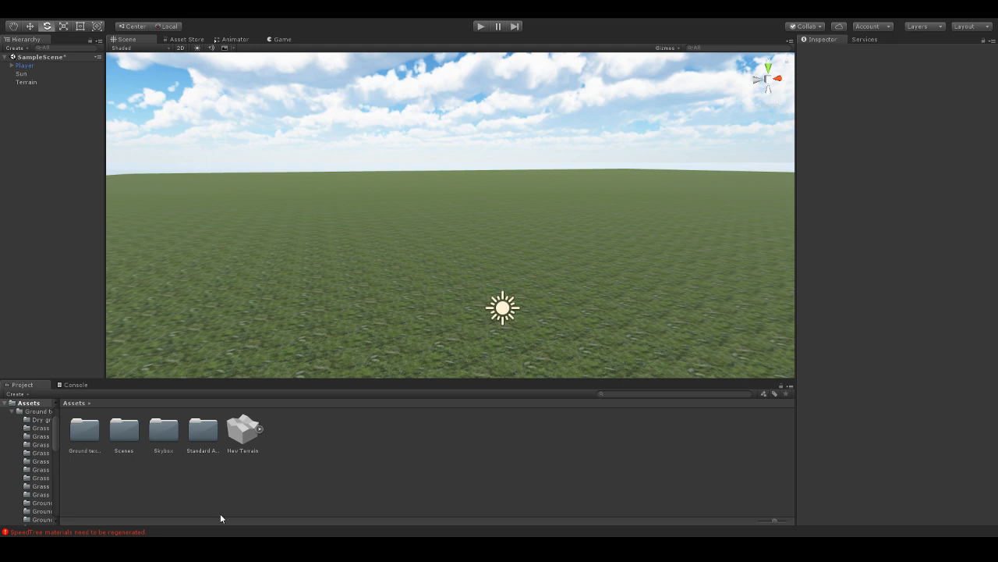
right_drag(406, 285, 447, 317)
click(359, 449)
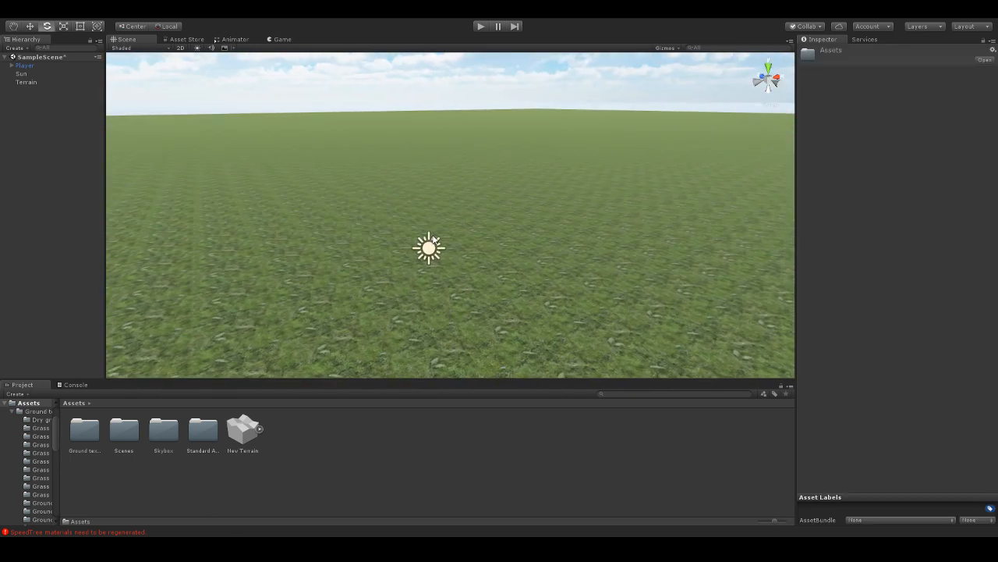
click(269, 337)
right_drag(314, 310, 230, 227)
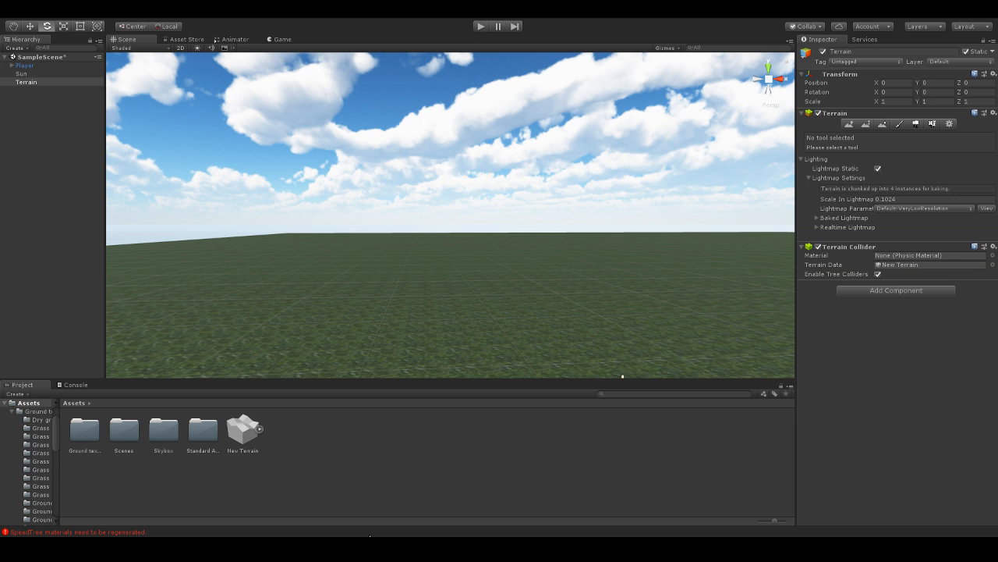
click(395, 209)
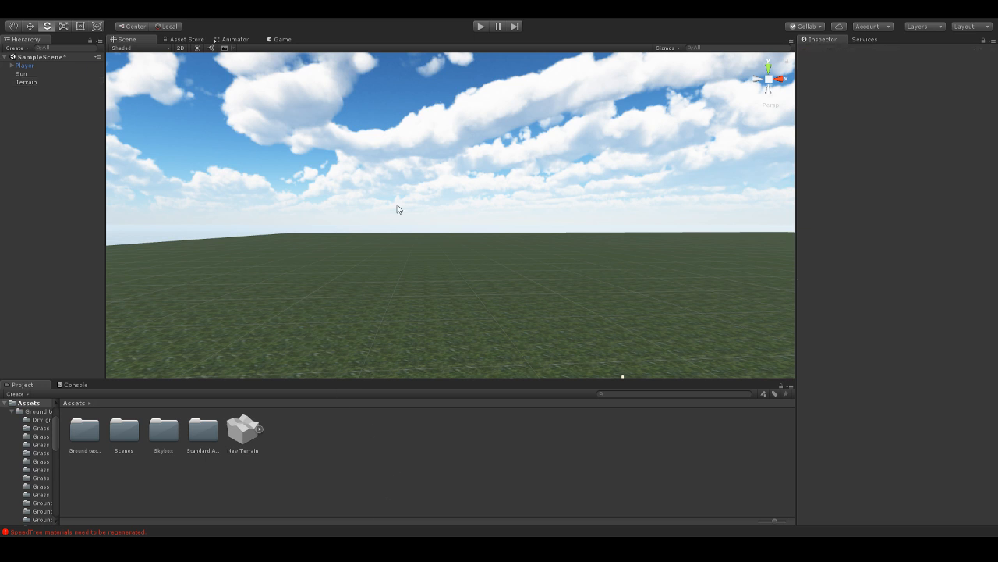
key(ctrl+s)
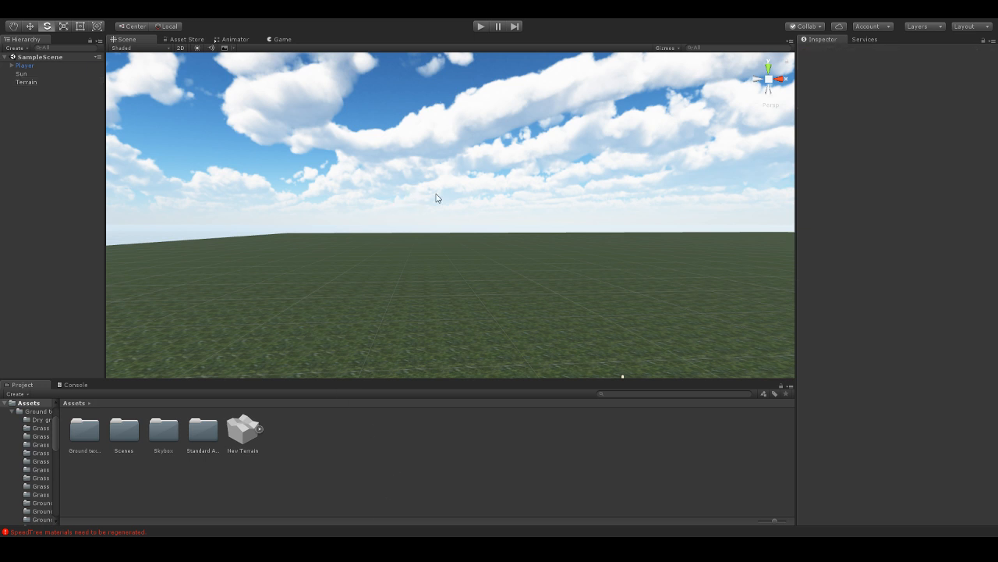
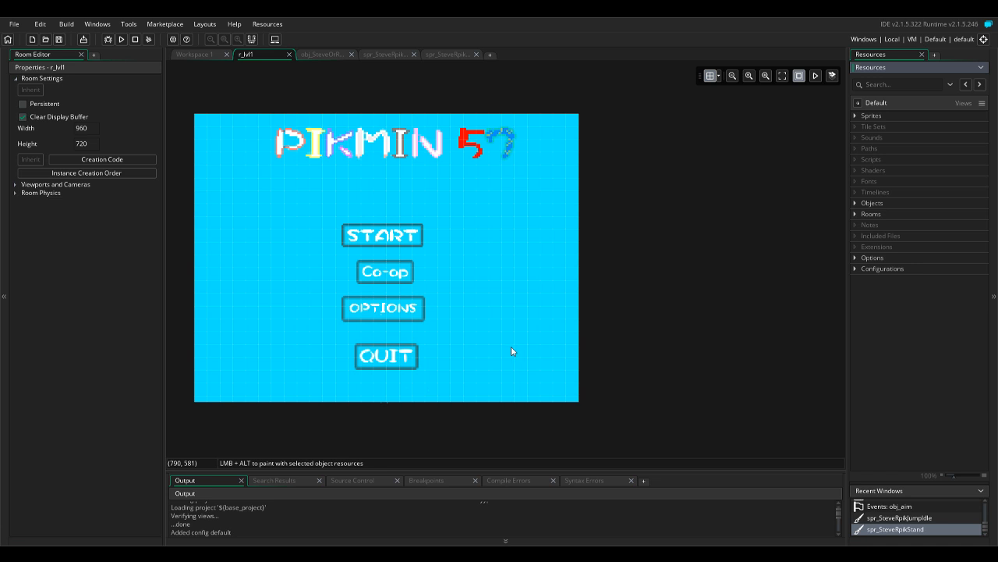
Switch to GameMaker Studio 2 and review the r_lvl1 title screen room and the player object's Step event code.
click(527, 279)
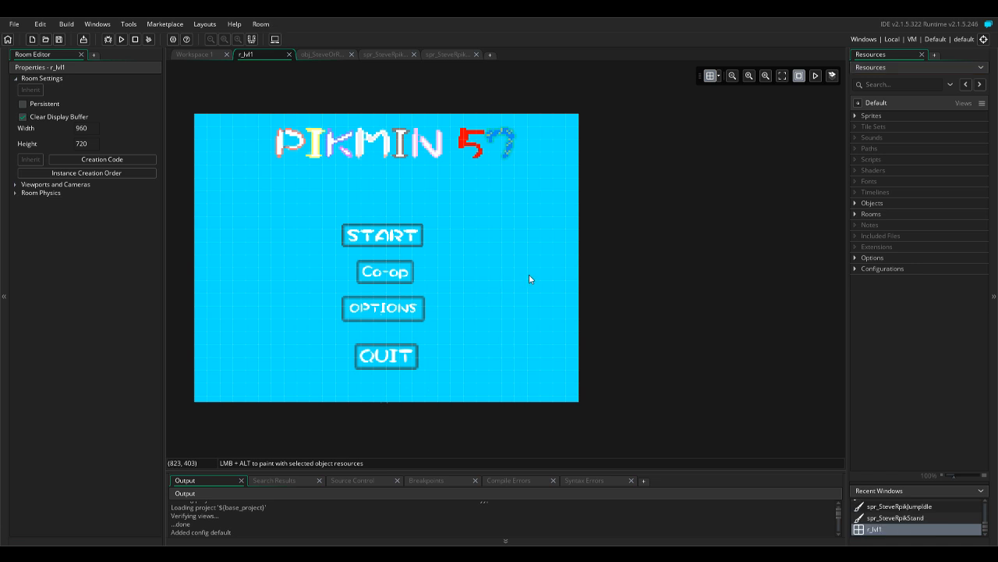
middle_drag(556, 274, 604, 277)
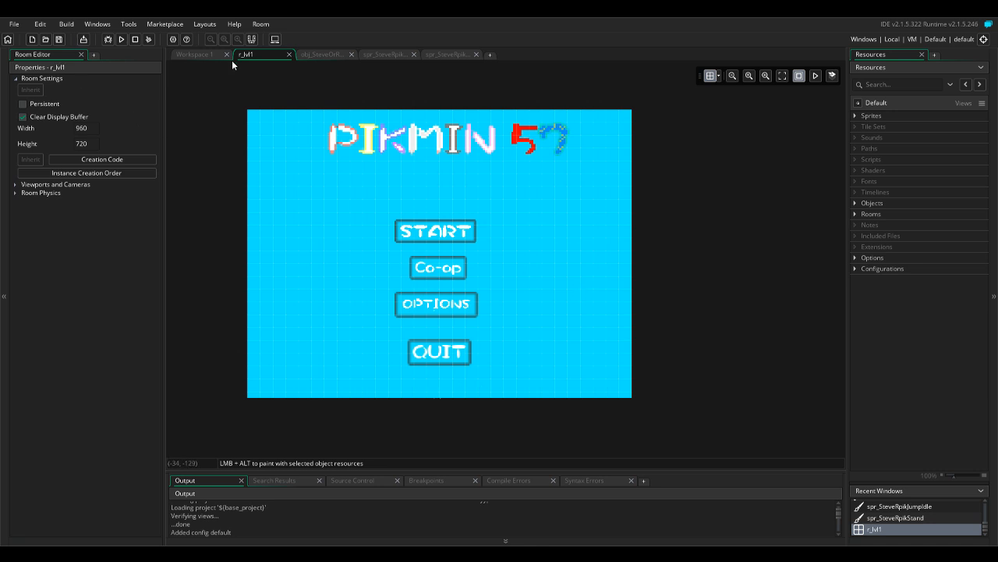
click(326, 56)
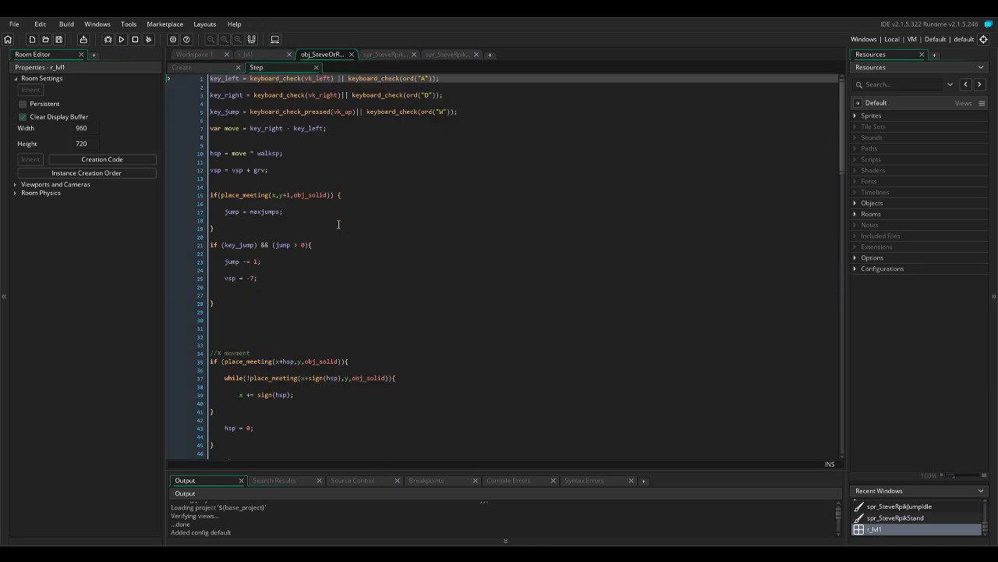
scroll(331, 242, down, 5)
scroll(331, 241, down, 17)
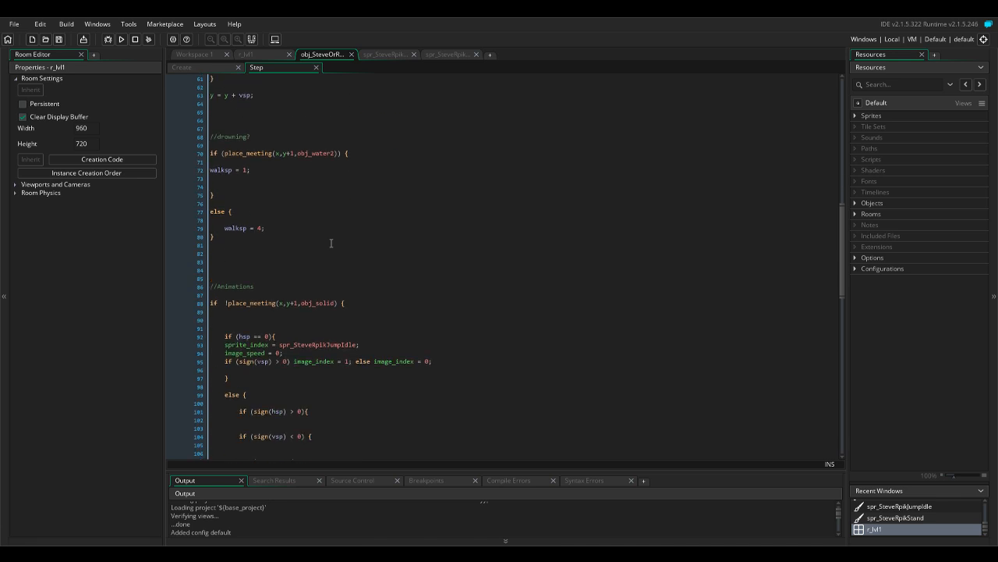
scroll(332, 241, up, 3)
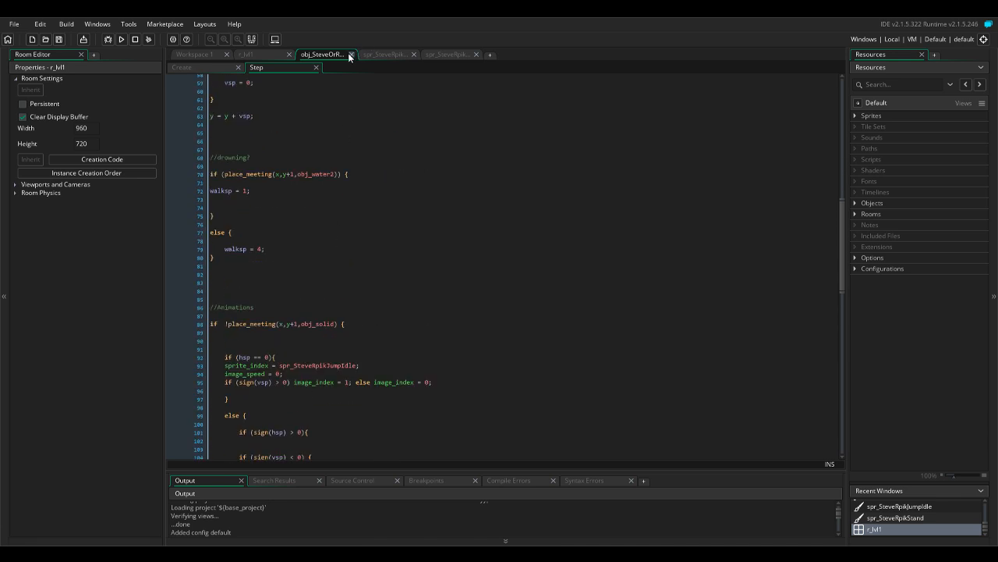
Close the player object's code, the spr_SteveRpikJumpIdle and spr_SteveRpikStand image editors, and the spr_rpikL sprite window.
click(352, 55)
click(330, 55)
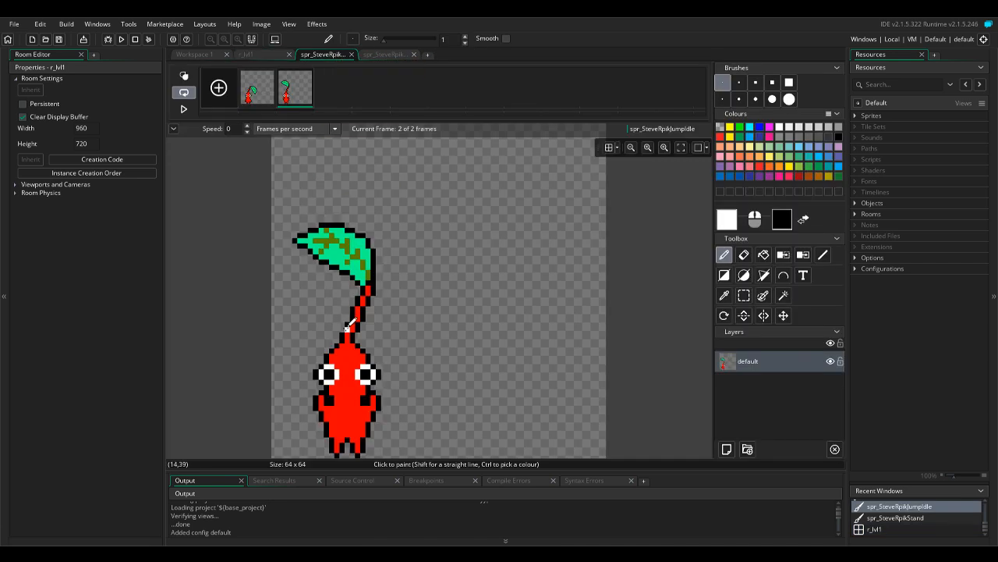
click(352, 54)
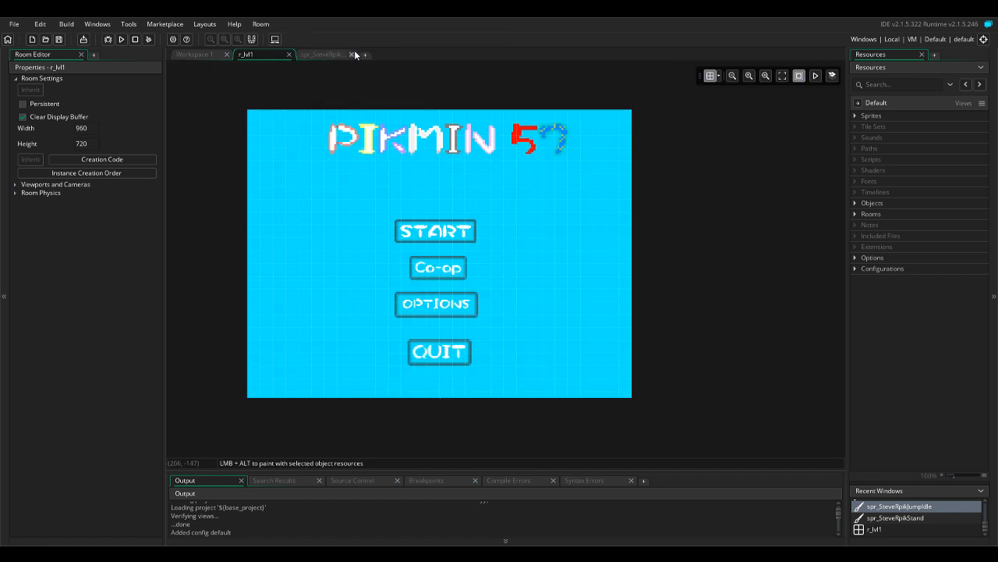
click(351, 52)
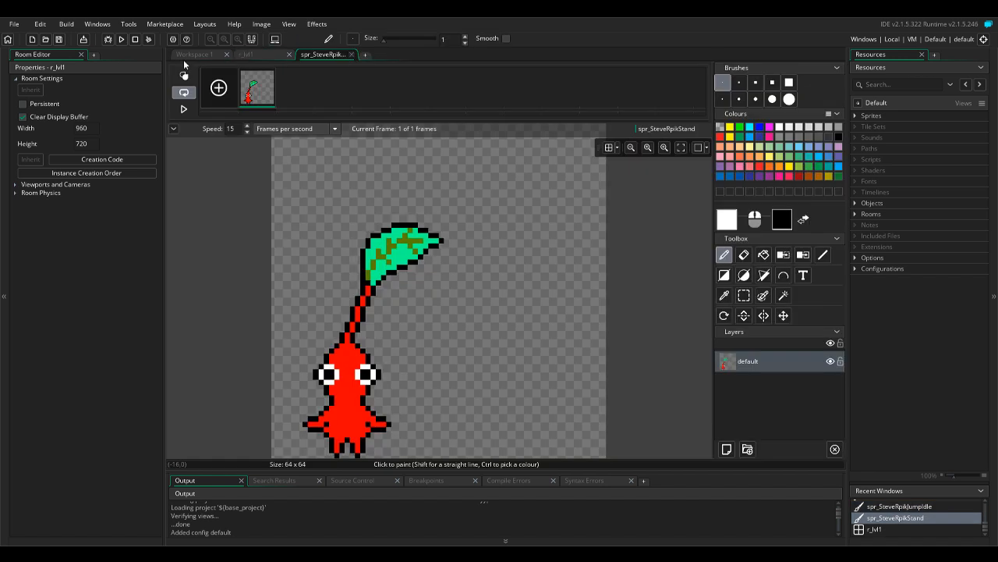
click(352, 55)
middle_drag(473, 210, 297, 401)
mouse_move(514, 177)
middle_down()
mouse_move(522, 205)
mouse_move(602, 309)
mouse_move(598, 250)
middle_up()
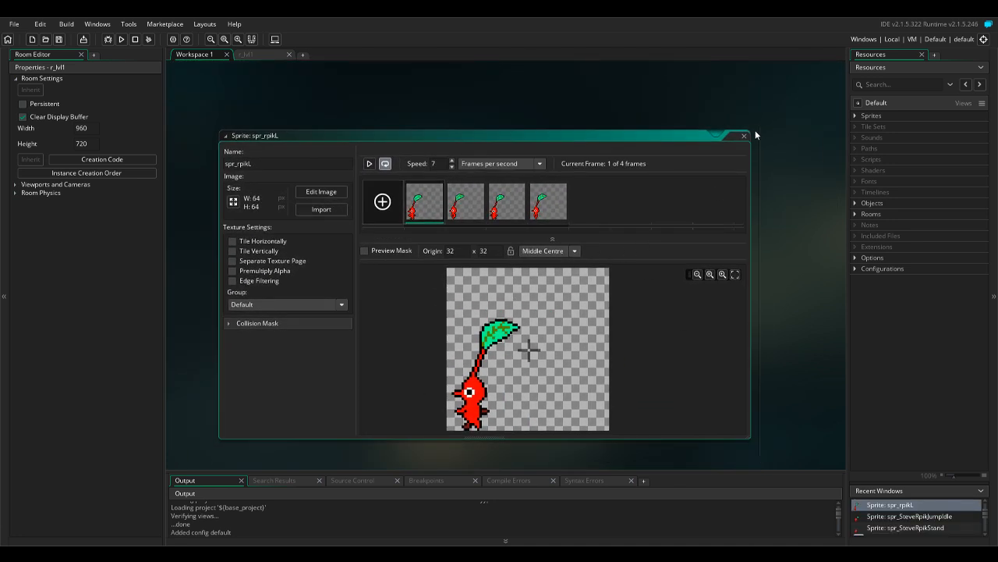
click(744, 136)
Examine the project's sprite resources, the empty workspace, the r_lvl1 room and the commands available for sprites.
click(856, 116)
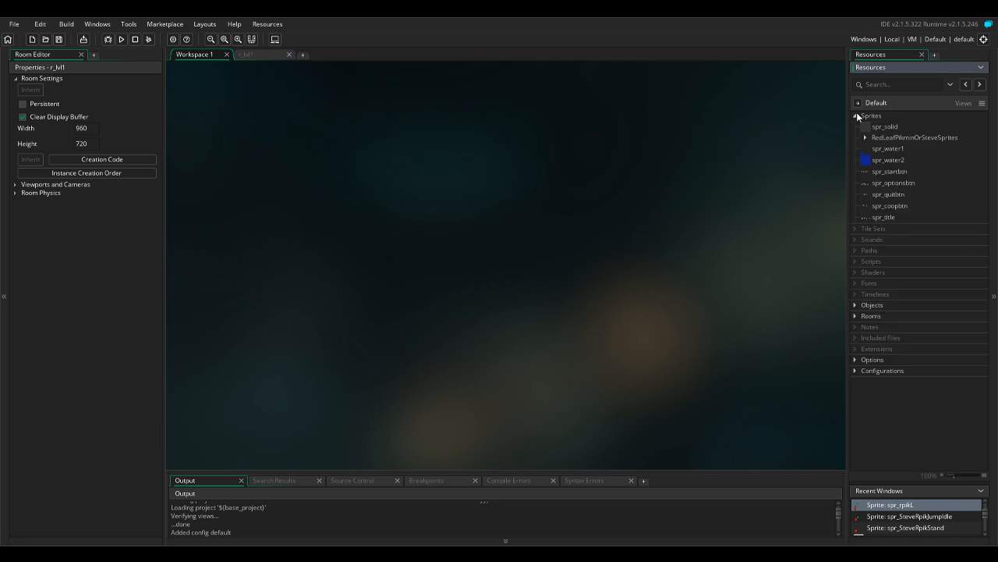
click(856, 115)
click(257, 54)
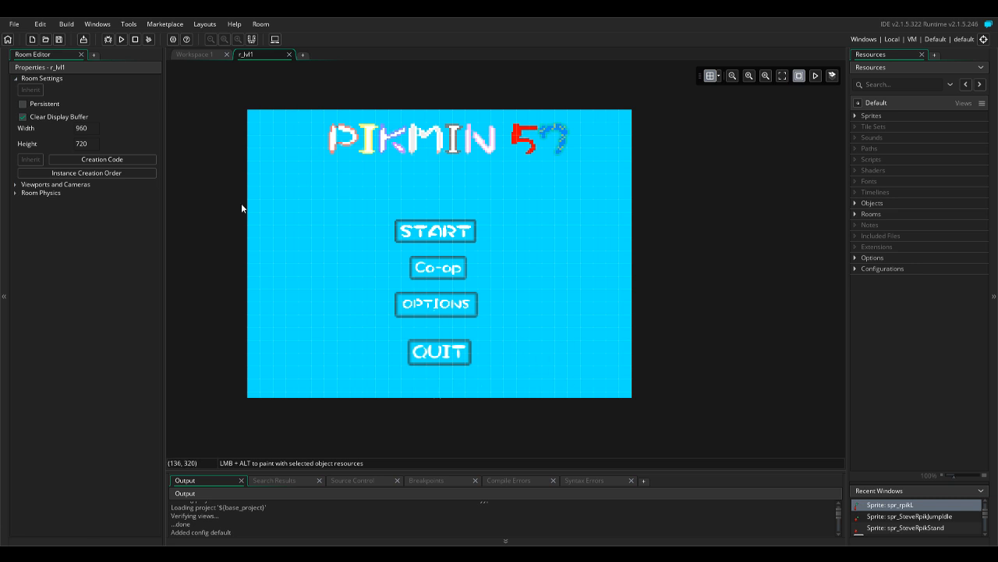
click(190, 52)
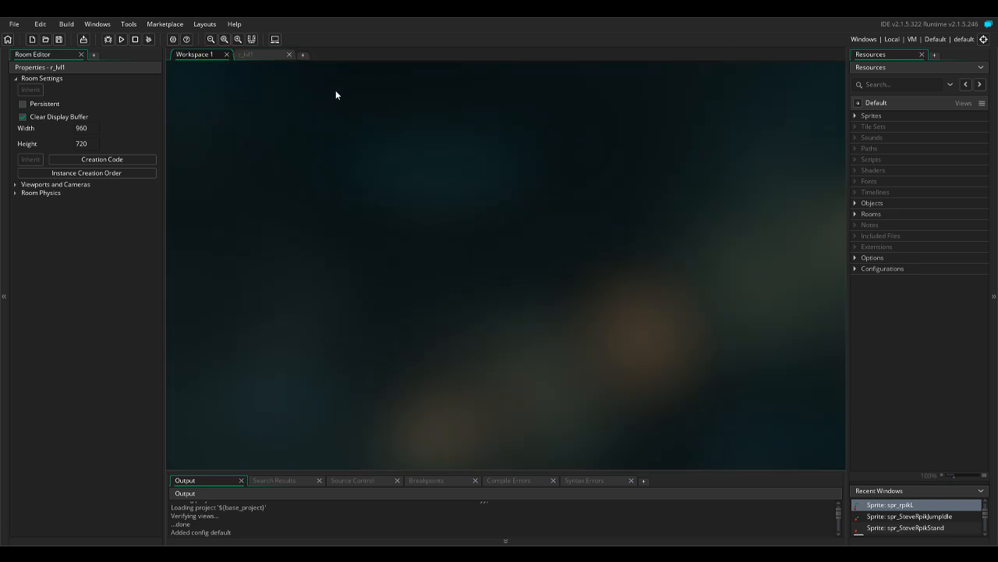
click(258, 55)
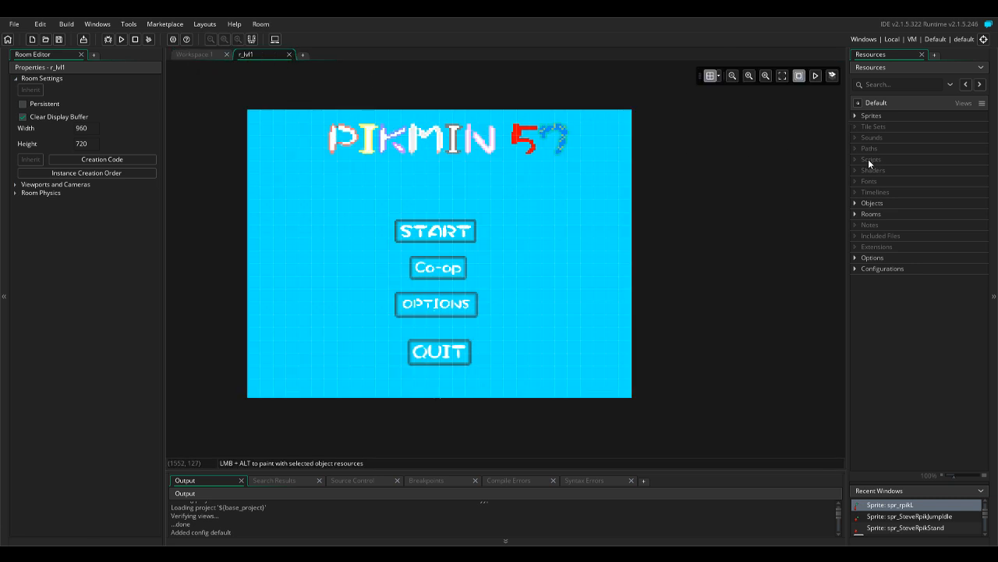
click(861, 140)
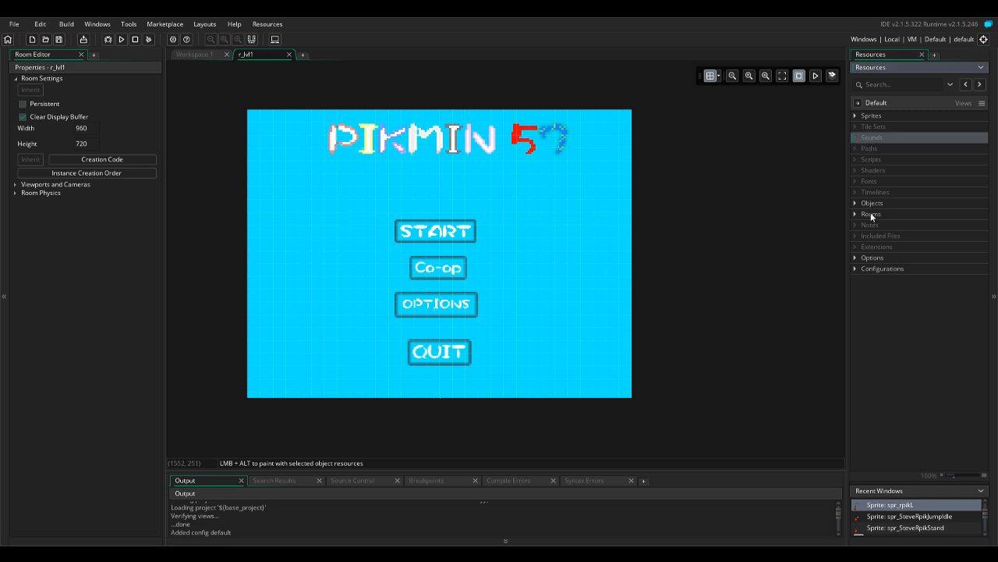
click(857, 127)
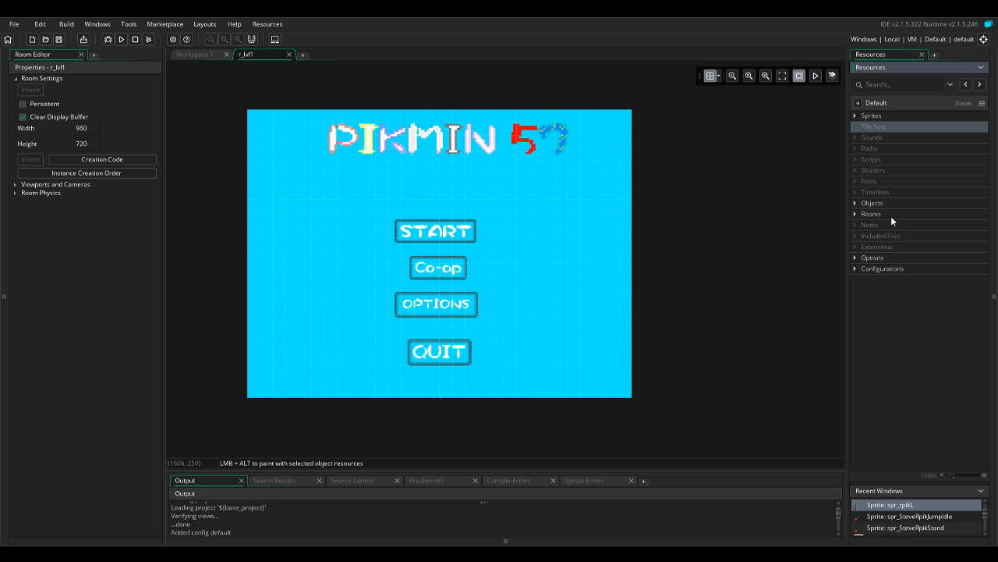
click(892, 111)
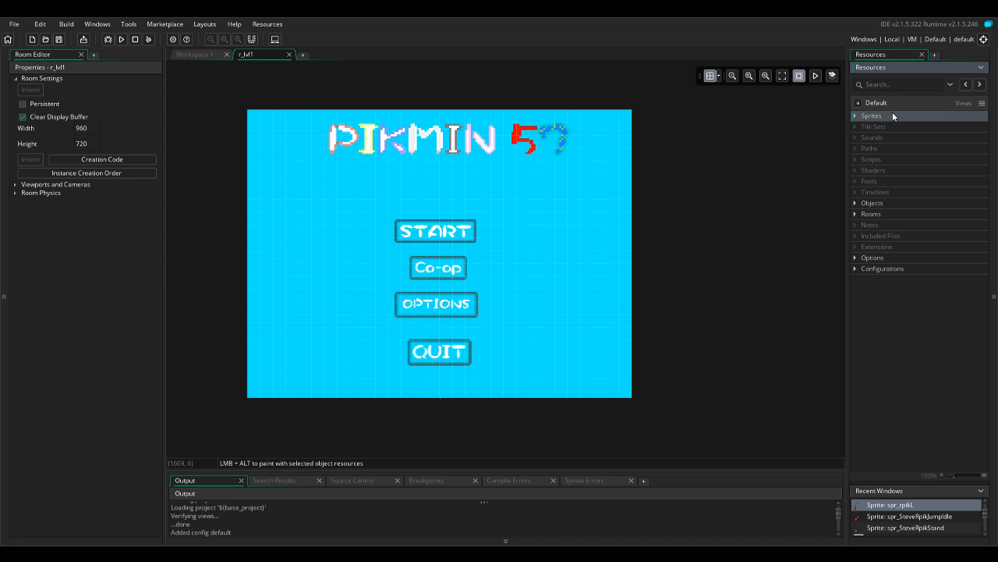
right_click(893, 111)
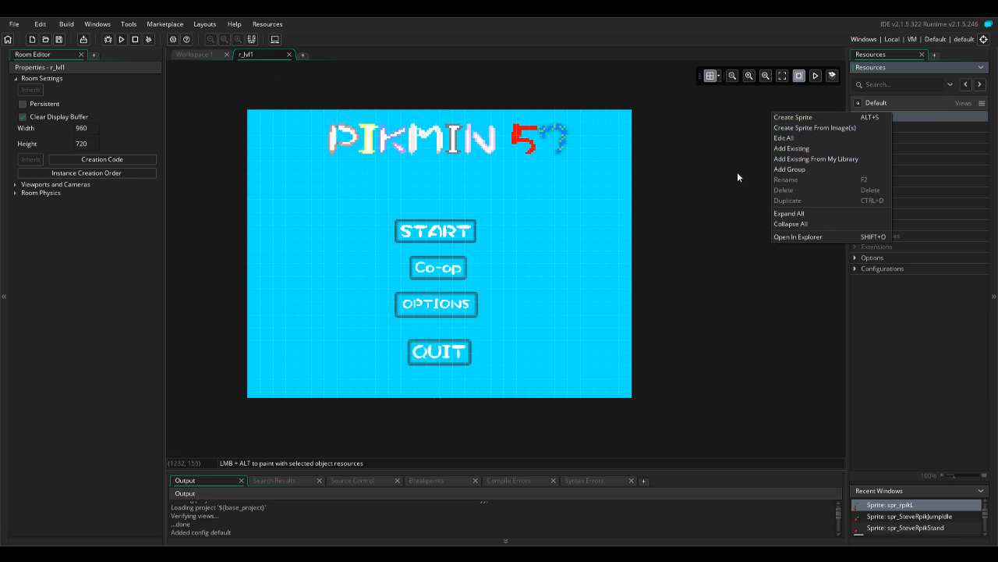
click(525, 150)
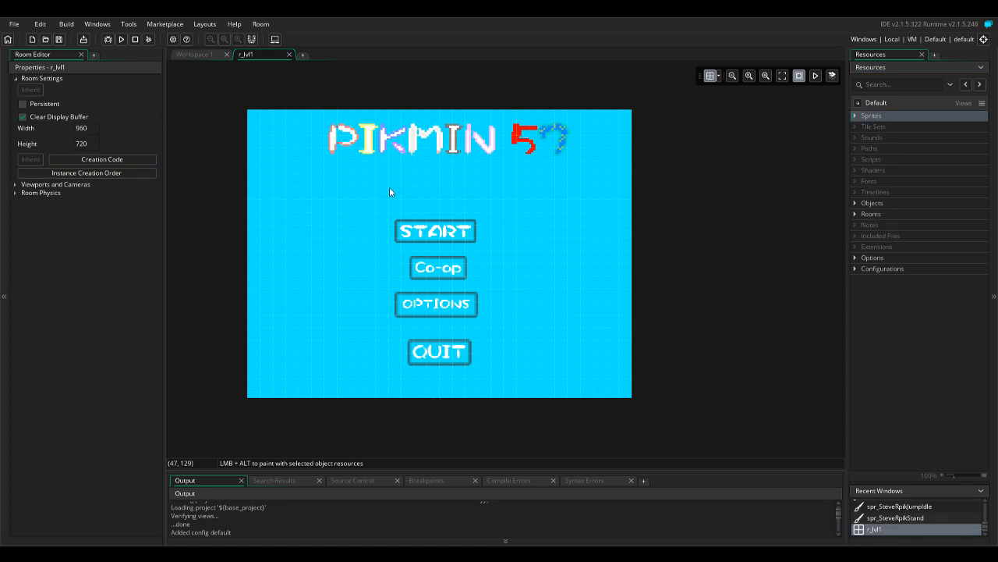
Examine the r_lvl1 room's general settings, viewports and cameras, and physics options, and collapse its room settings.
click(856, 214)
click(855, 214)
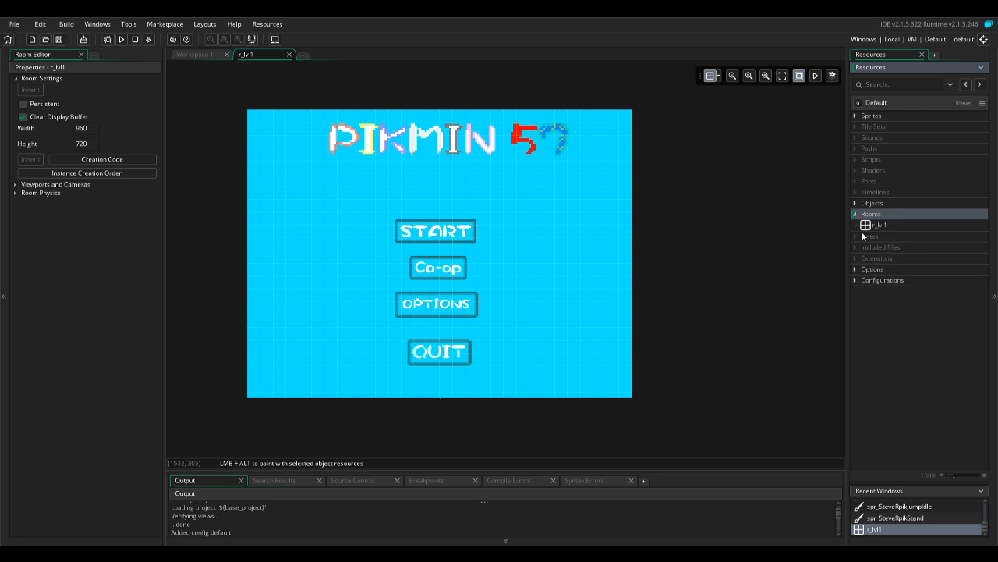
click(866, 225)
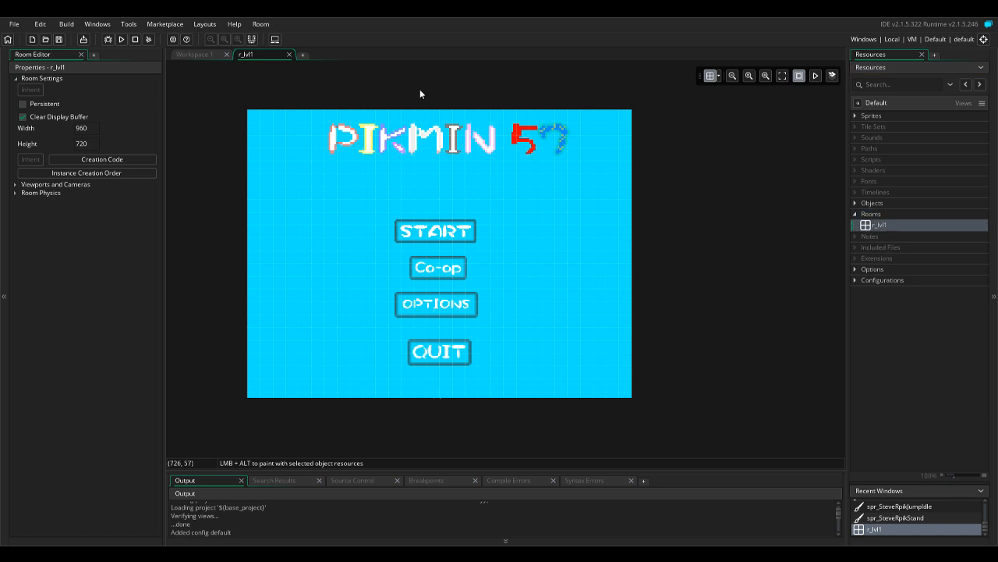
click(94, 24)
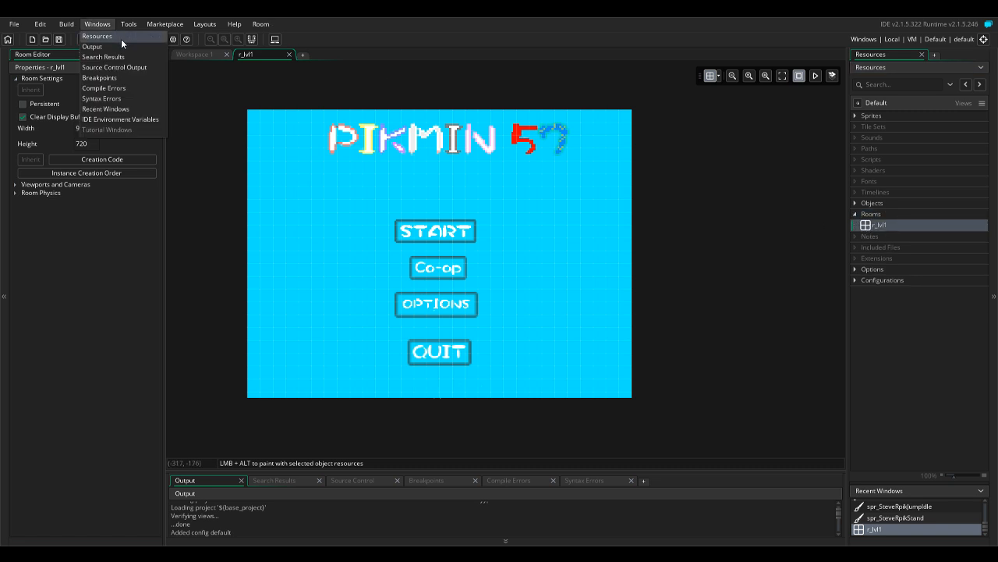
click(137, 107)
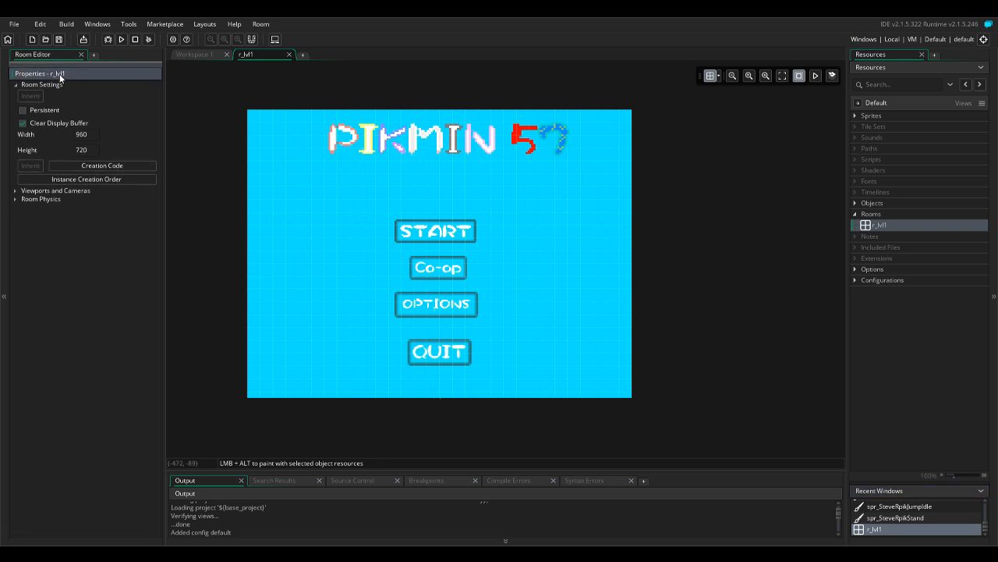
click(20, 78)
click(20, 78)
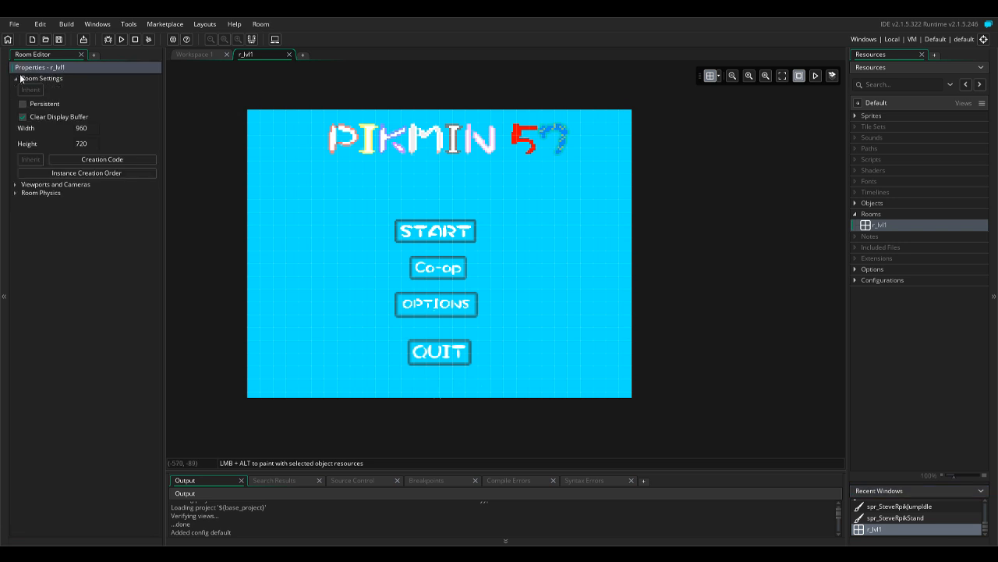
click(17, 185)
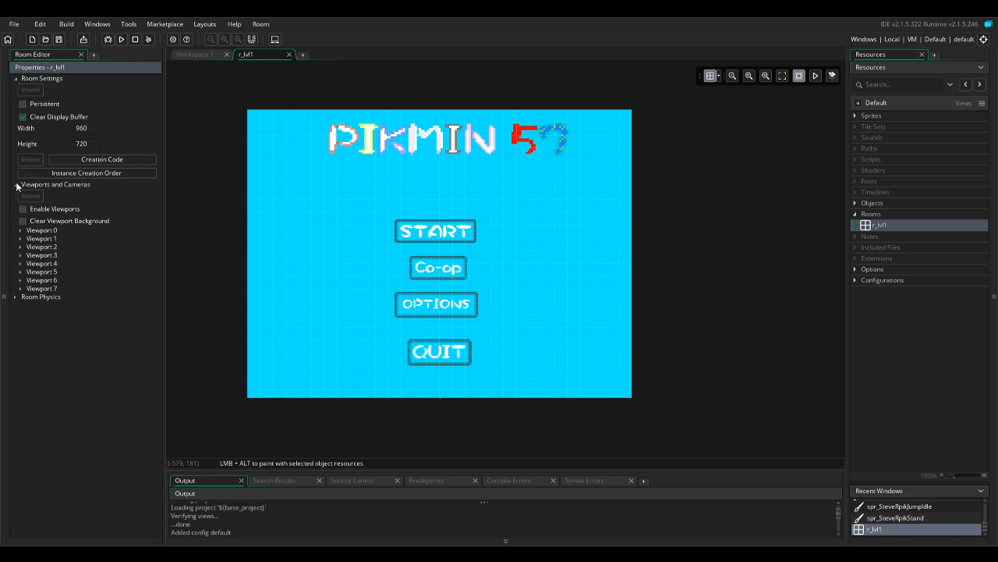
click(16, 185)
click(15, 192)
click(15, 192)
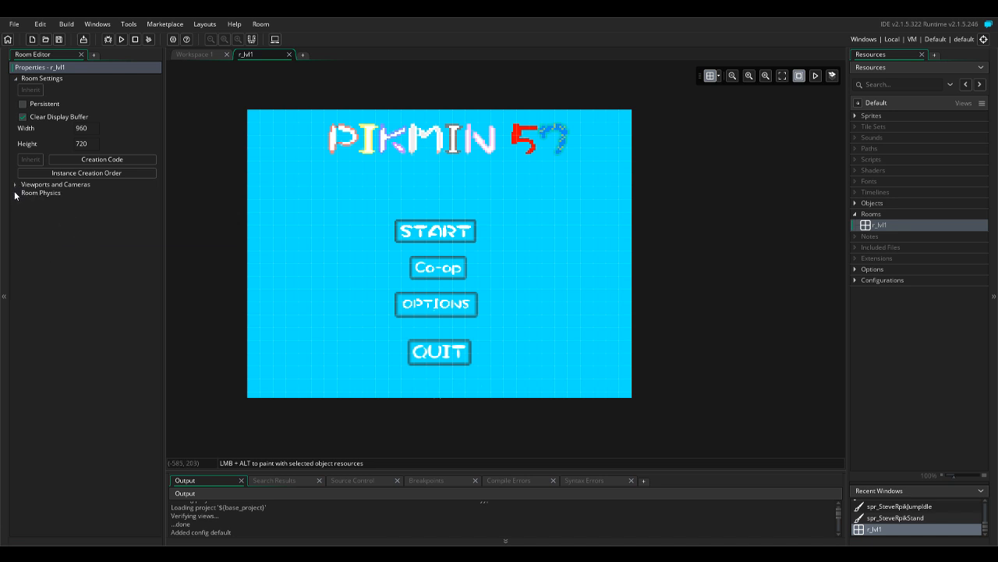
click(14, 79)
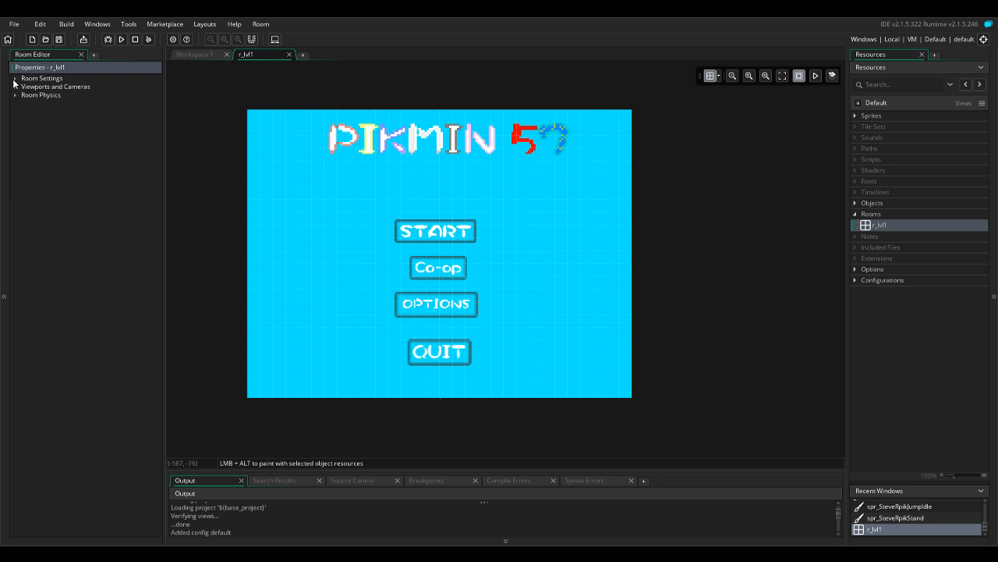
Create a new sprite from the 960 x 720 night landscape image file.
click(855, 116)
click(855, 116)
click(855, 117)
right_click(868, 116)
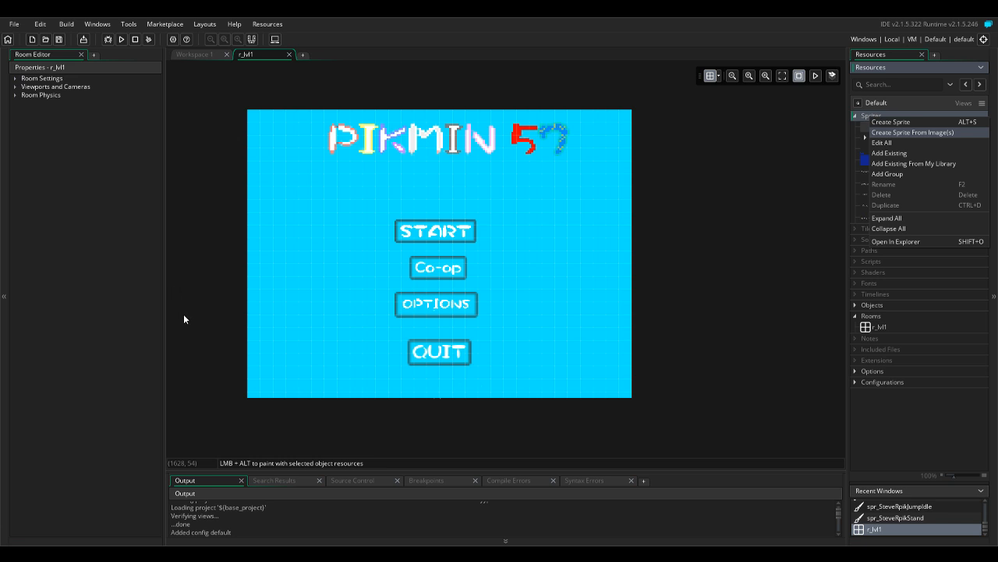
double_click(354, 268)
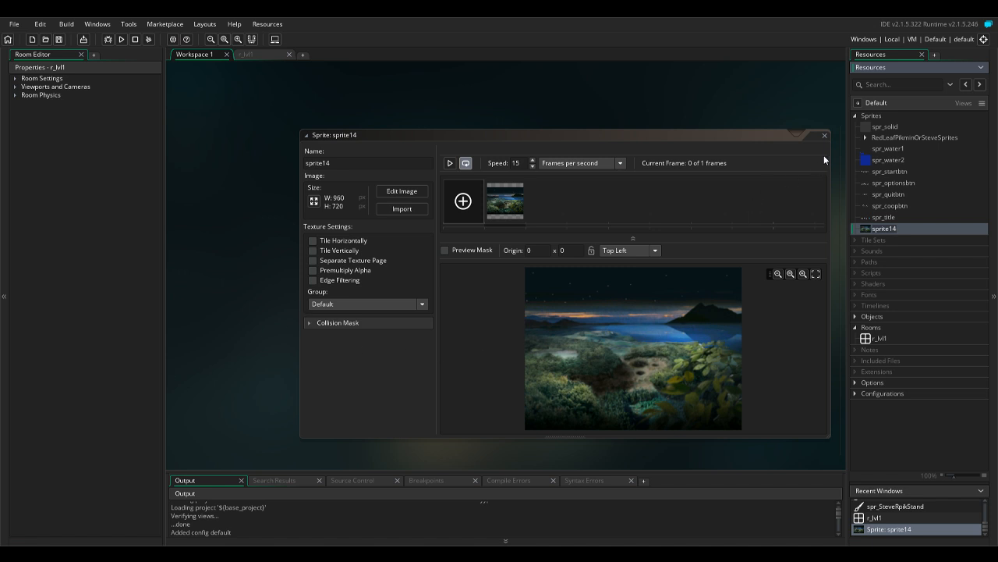
Name the new landscape sprite spr_m_background and save the project.
key(BackSpace)
text(Ba)
key(BackSpace)
key(BackSpace)
text(bg)
key(BackSpace)
key(BackSpace)
text(spr_m_background)
key(Return)
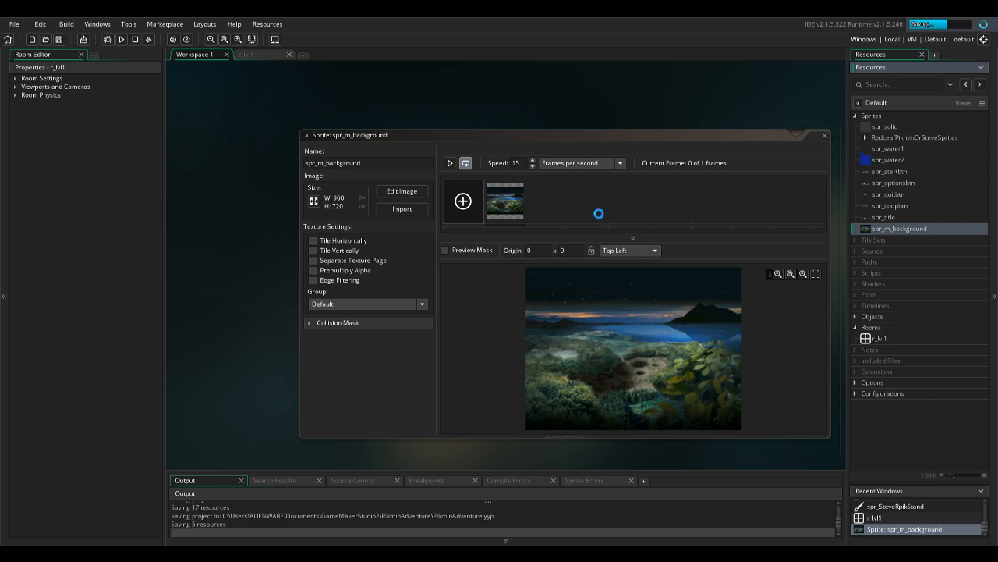
Rename the spr_title sprite as spr_m_title and save the project.
click(911, 221)
right_click(910, 220)
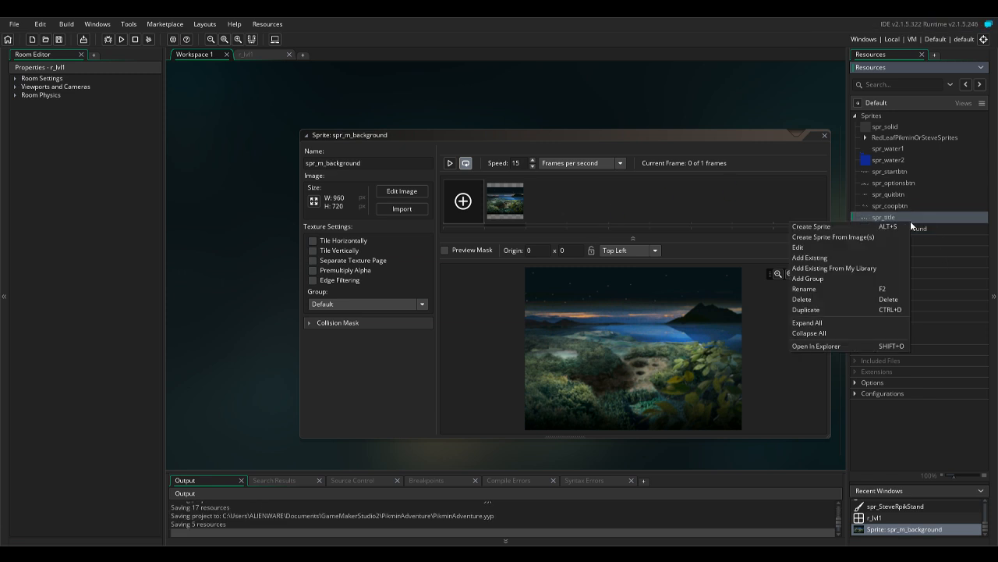
click(855, 287)
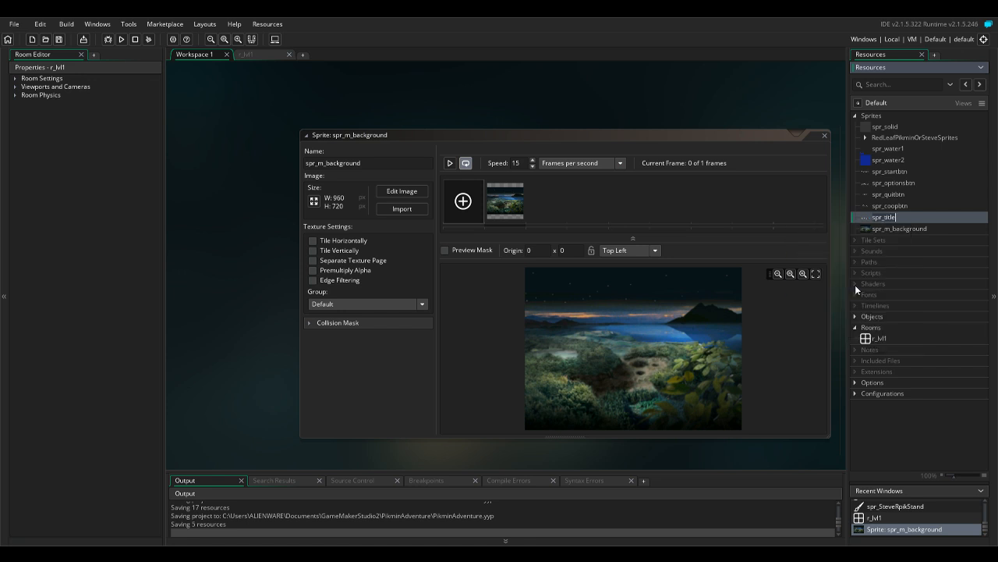
key(Left)
key(Left)
key(Left)
key(Left)
key(Left)
text(m_)
click(904, 193)
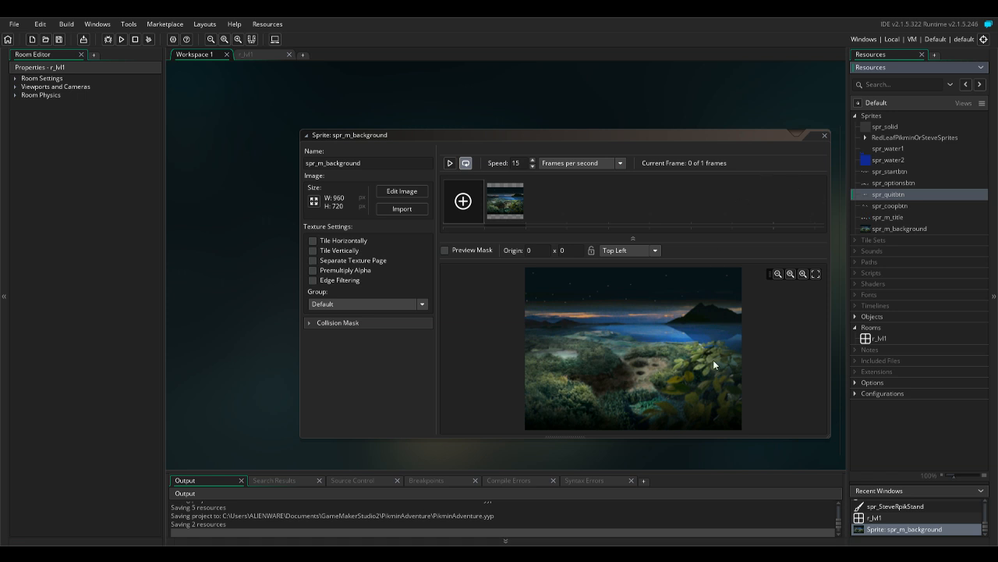
Try to place the spr_m_background sprite directly in the r_lvl1 room.
middle_drag(790, 333, 780, 336)
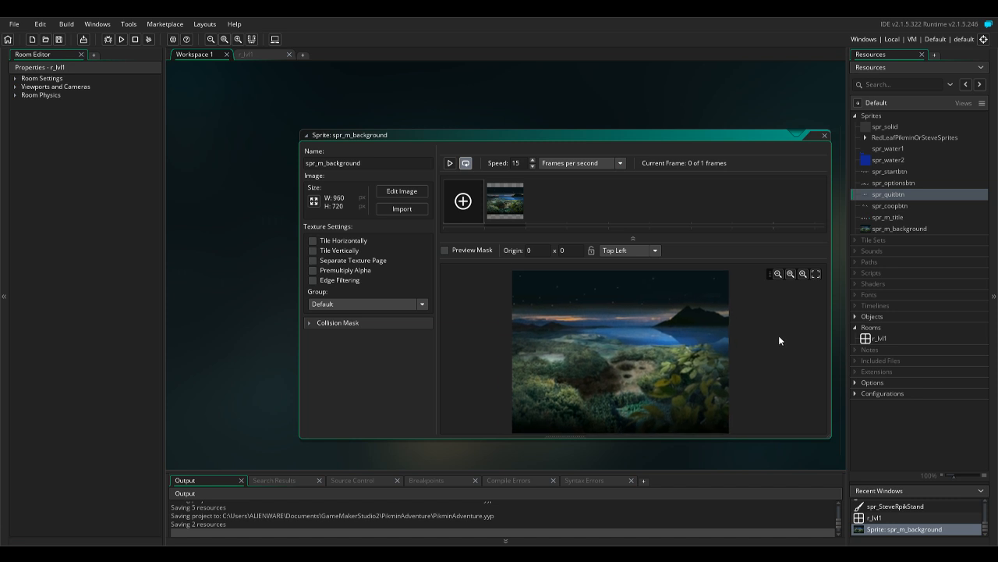
click(267, 55)
drag(899, 227, 515, 224)
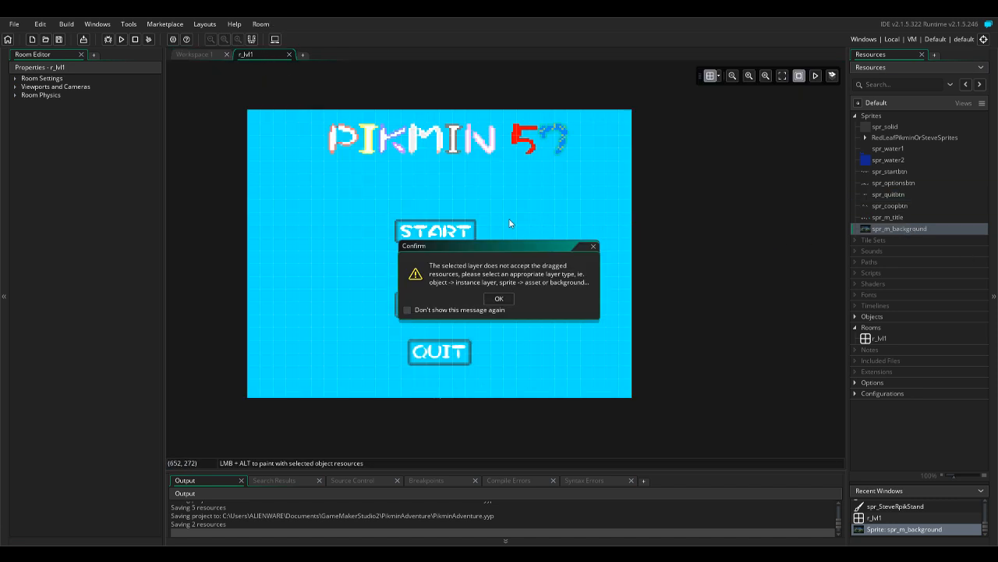
click(592, 248)
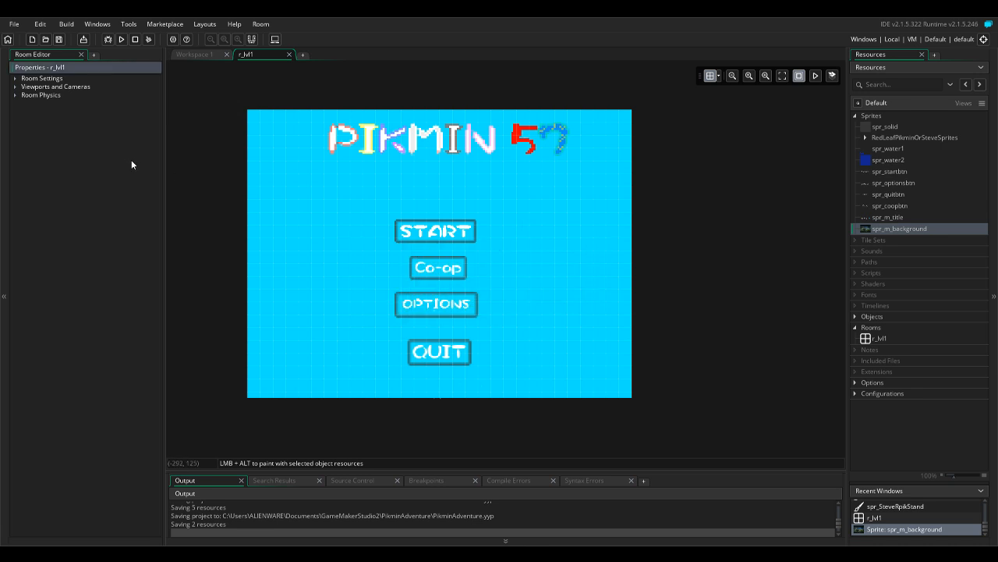
Check the search results, source control, breakpoints, compile and syntax errors, output log and recently opened windows.
click(286, 482)
click(346, 483)
click(427, 484)
click(496, 483)
click(581, 483)
click(194, 484)
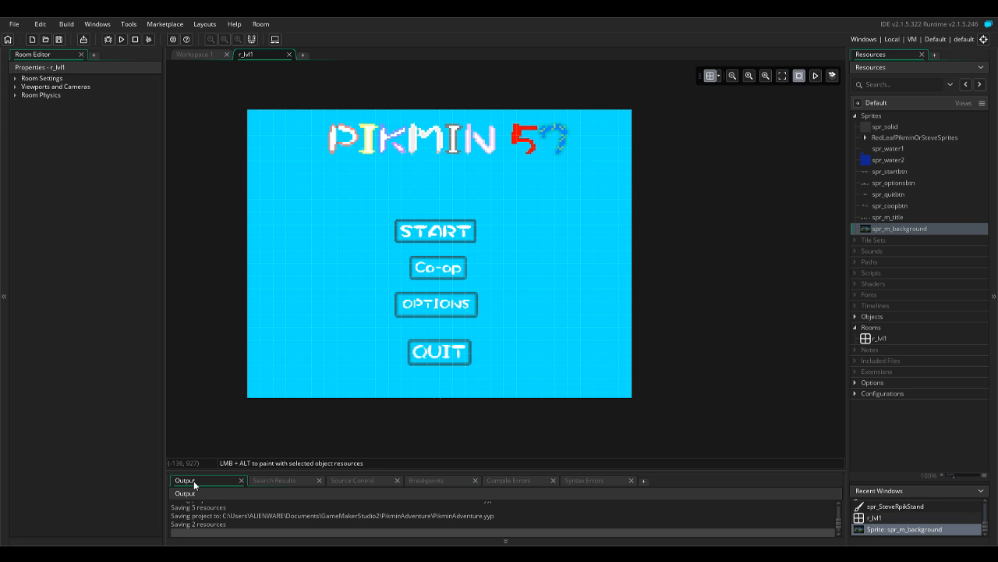
scroll(887, 513, up, 2)
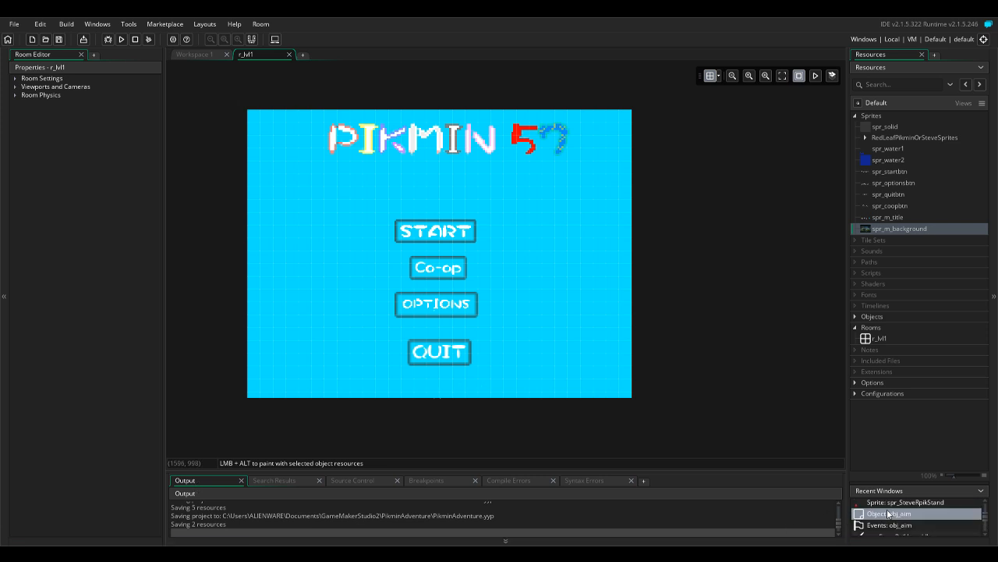
scroll(905, 519, down, 3)
scroll(918, 523, up, 1)
scroll(918, 522, down, 3)
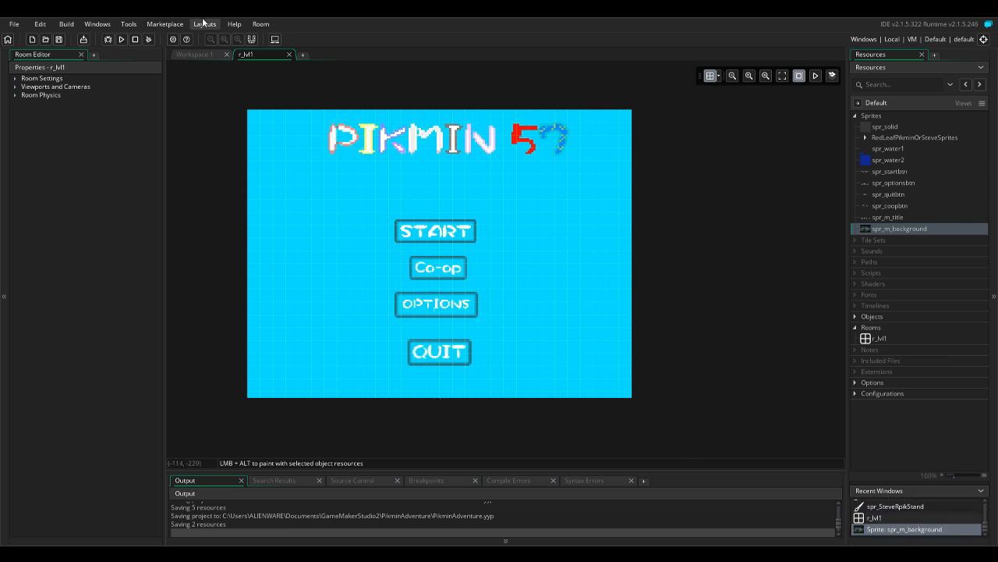
Show the Instances layer properties of r_lvl1, review the listed instances and collapse them.
click(261, 23)
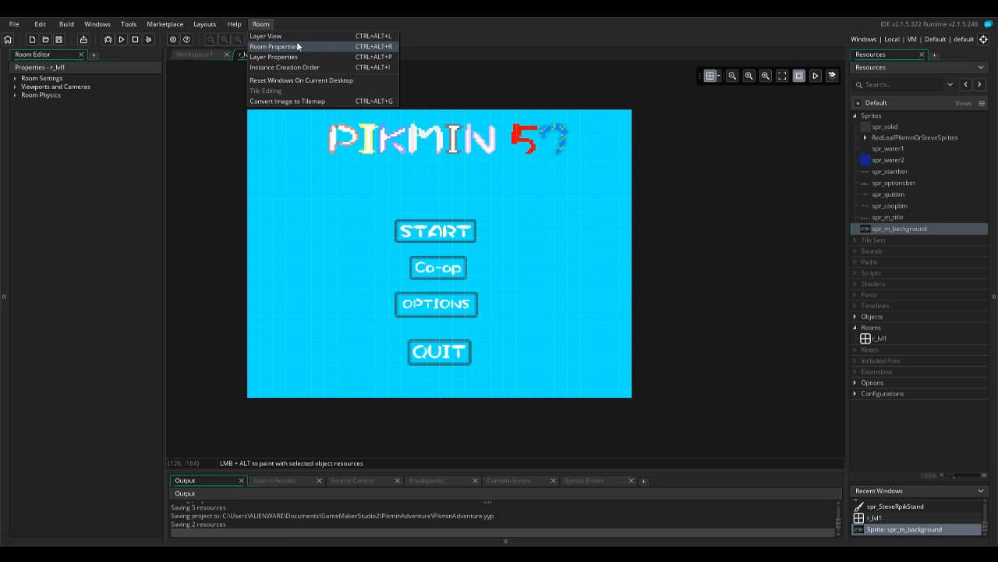
click(293, 57)
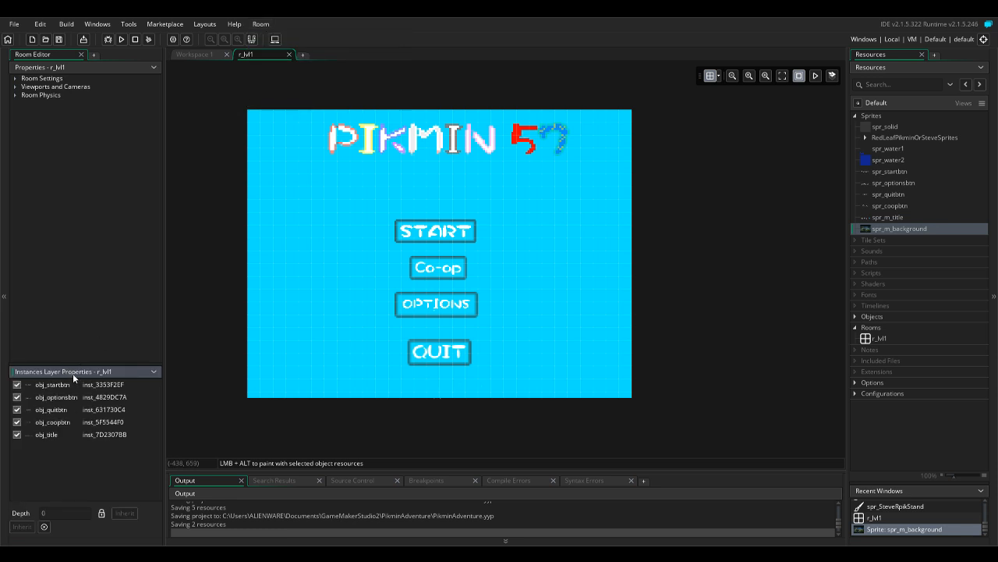
click(154, 371)
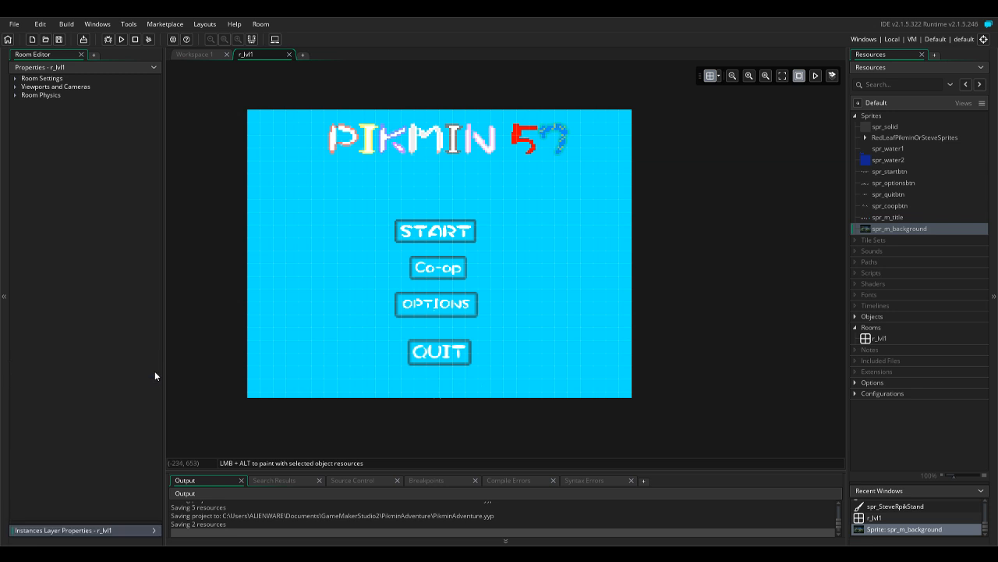
click(155, 530)
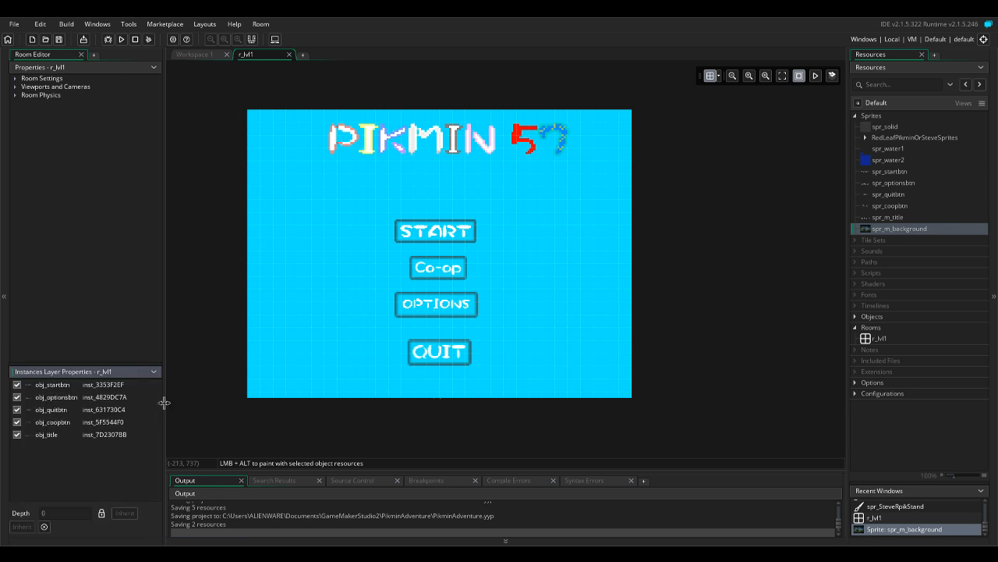
click(154, 372)
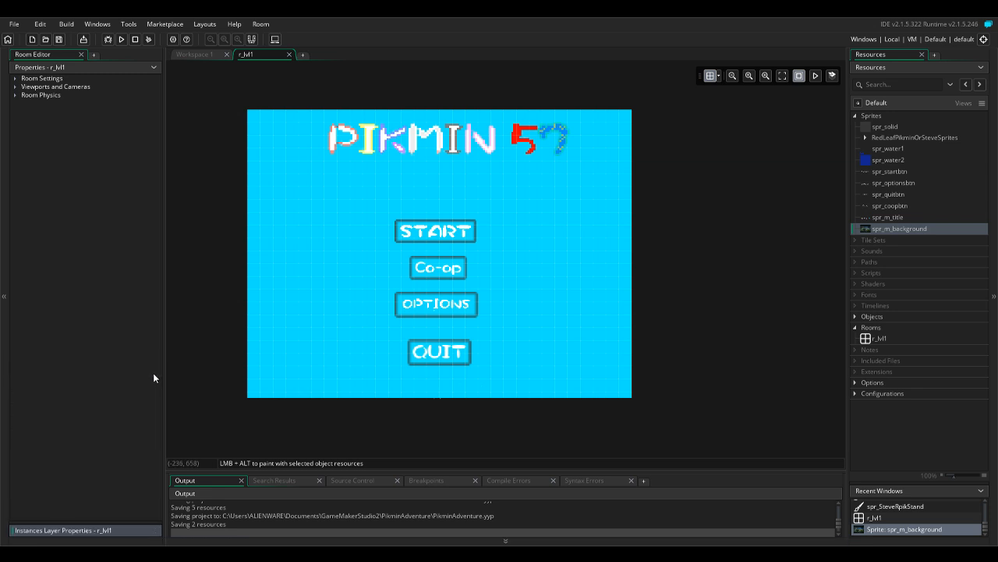
Show the r_lvl1 layers, apply spr_m_background to the Background layer and run the game.
click(265, 24)
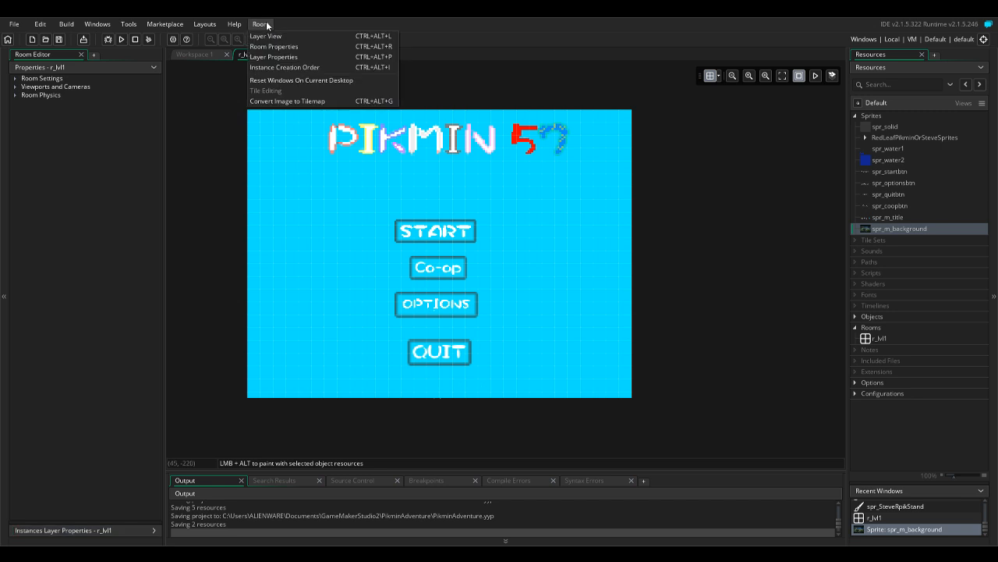
click(312, 35)
click(67, 107)
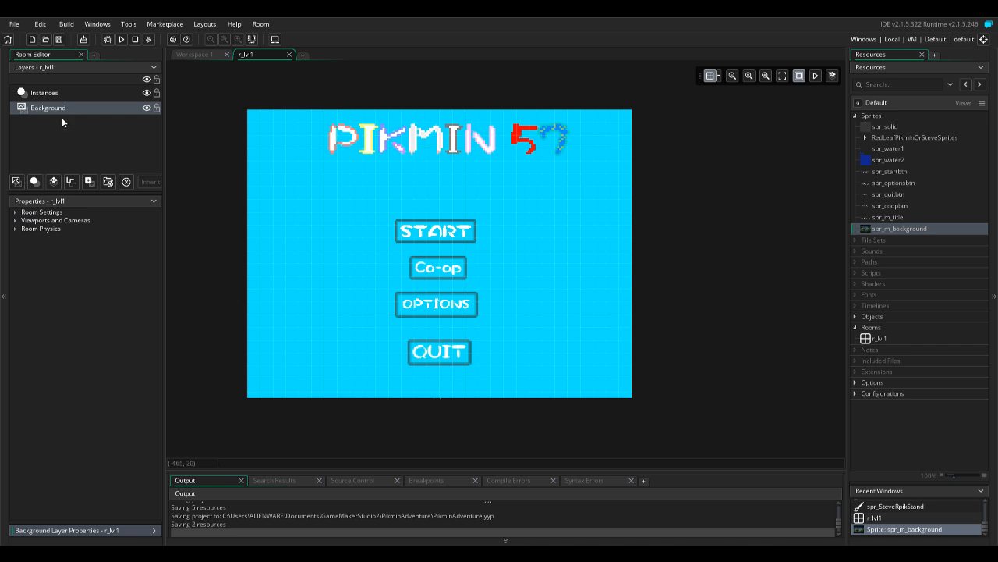
drag(887, 226, 484, 205)
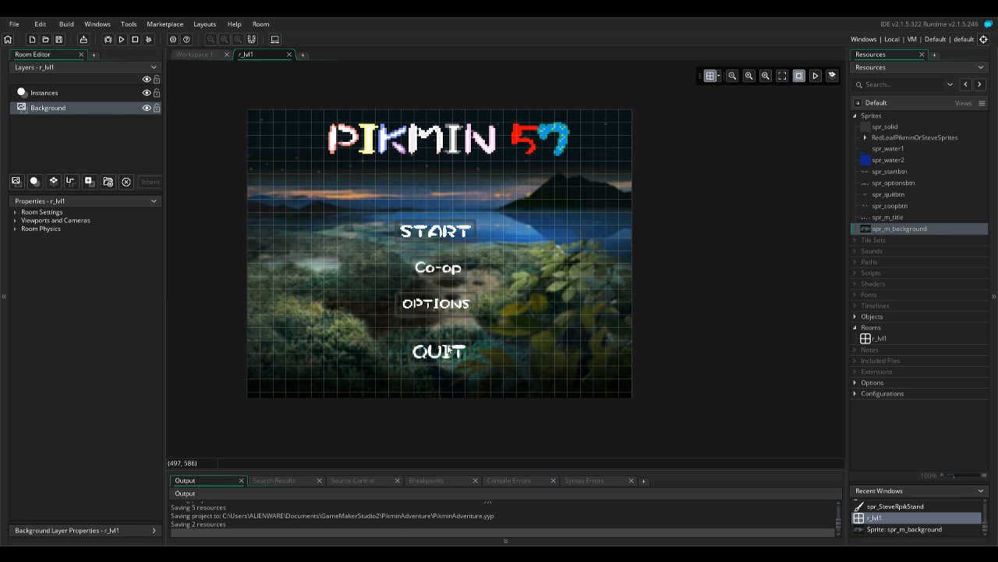
click(122, 40)
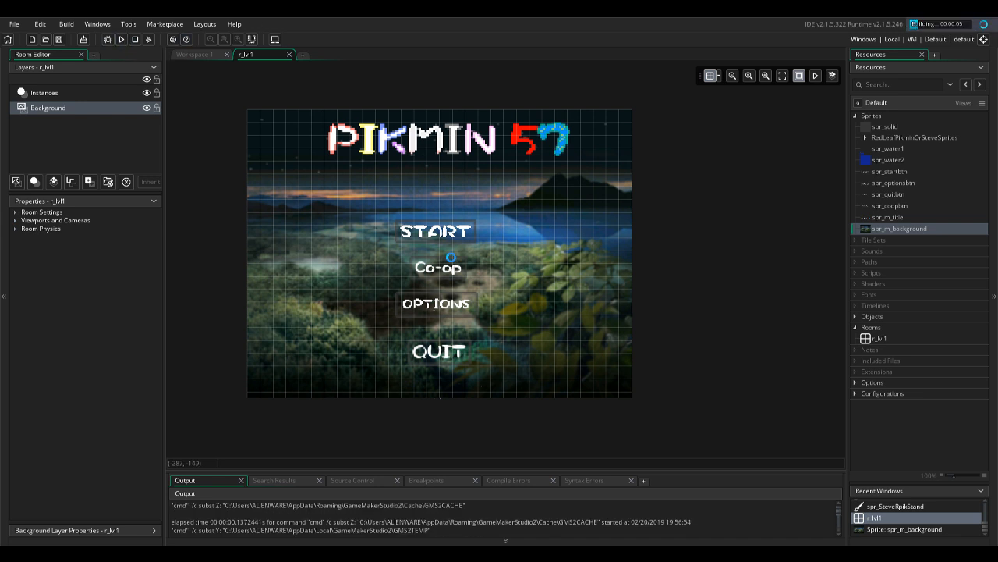